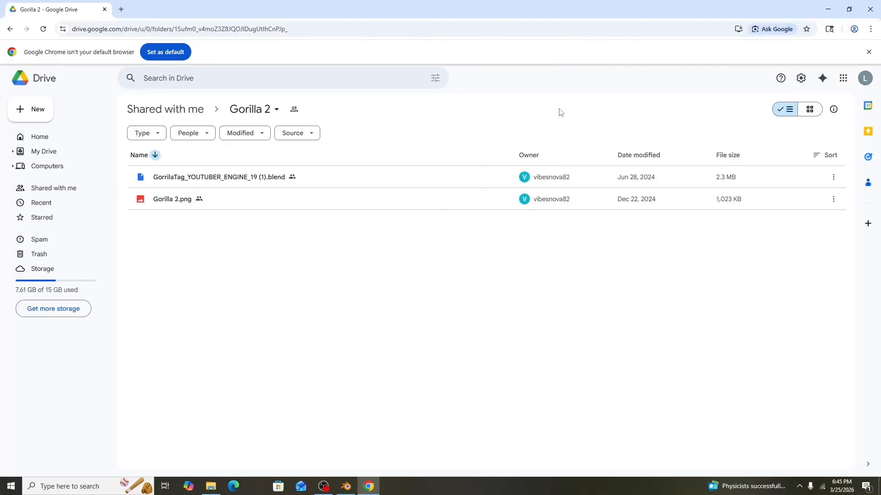
# - Download the shared Gorilla 2 folder and extract its zip archive in the Downloads folder
pyautogui.click(254, 110)
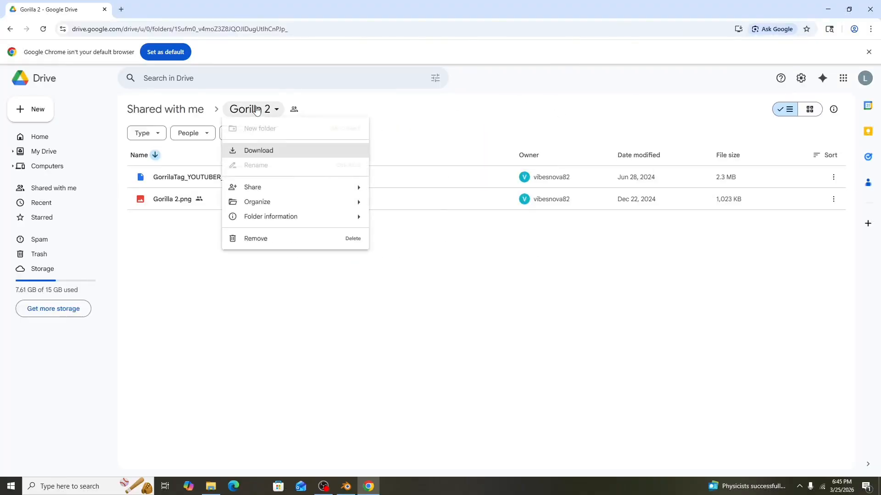
pyautogui.click(262, 152)
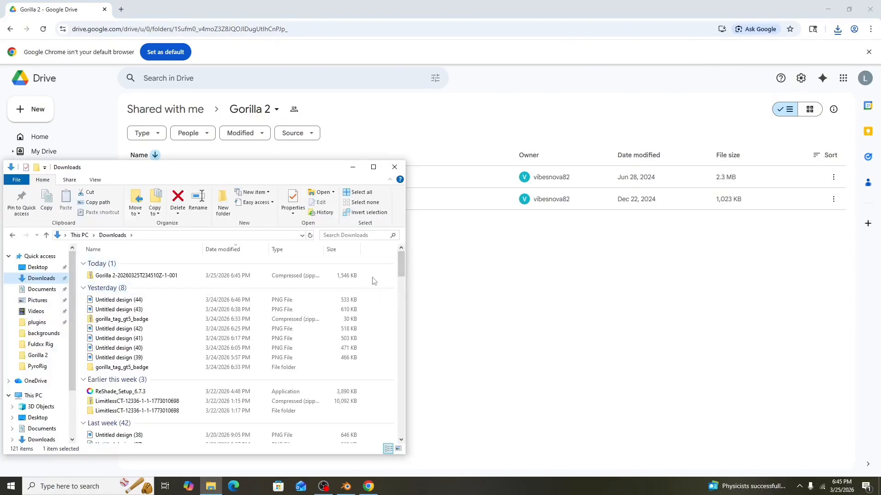
pyautogui.click(346, 276)
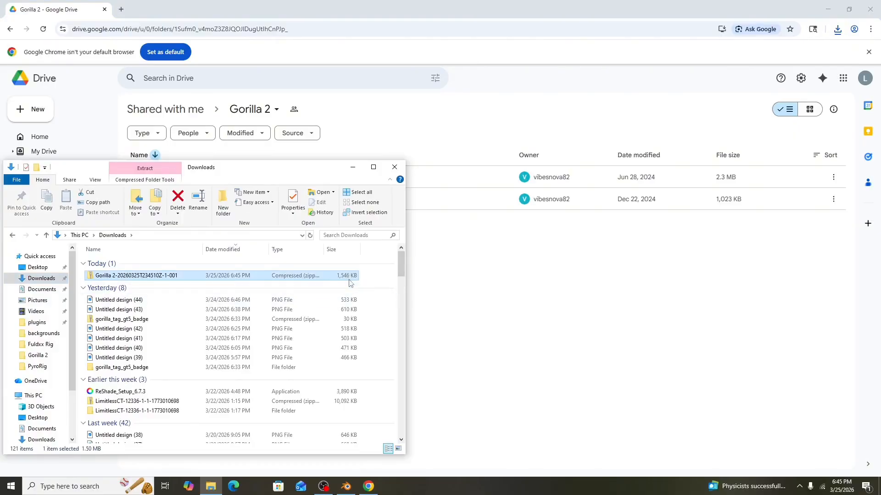
pyautogui.rightClick(348, 283)
pyautogui.click(369, 309)
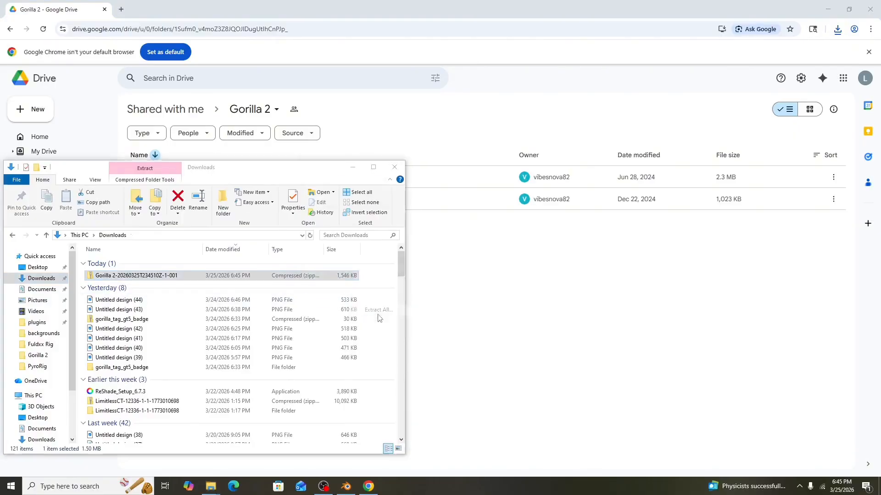
pyautogui.click(523, 332)
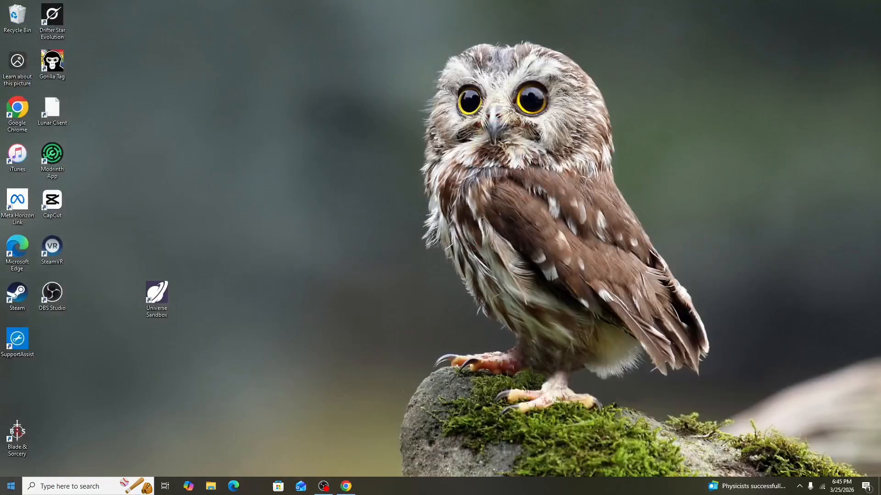
# - Launch Blender 5.1.0 and dismiss the splash screen to reach the default scene
pyautogui.click(11, 486)
pyautogui.scroll(-1, 45, 380)
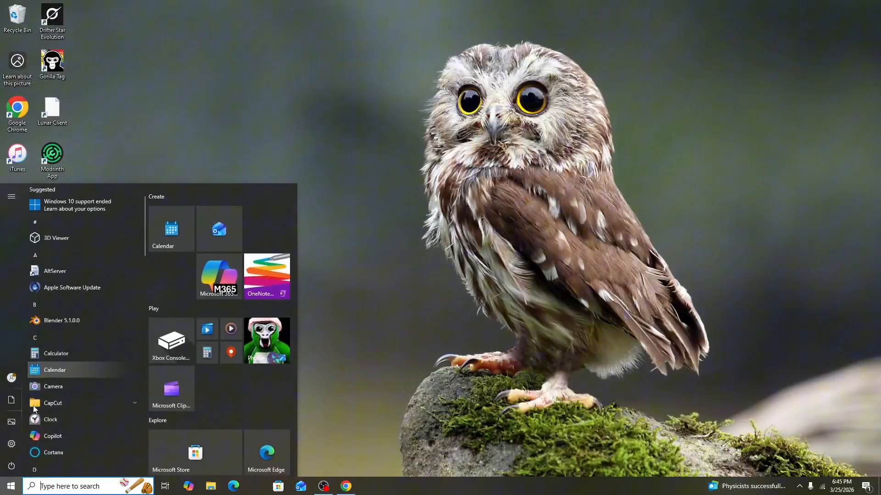
pyautogui.click(62, 316)
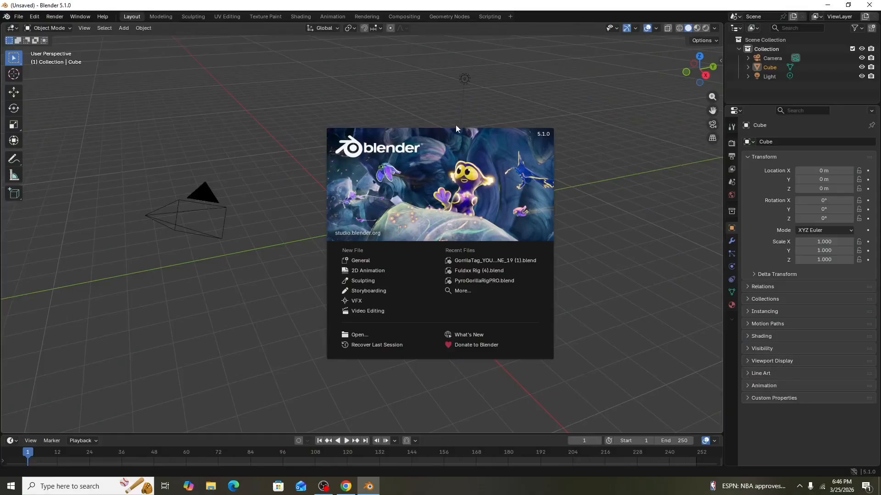
pyautogui.click(684, 174)
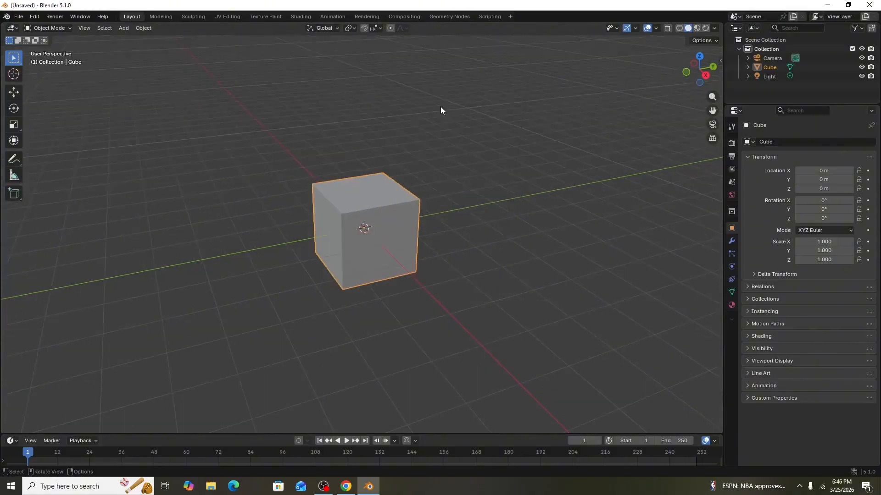
pyautogui.moveTo(441, 110); pyautogui.dragTo(220, 94, button='middle')
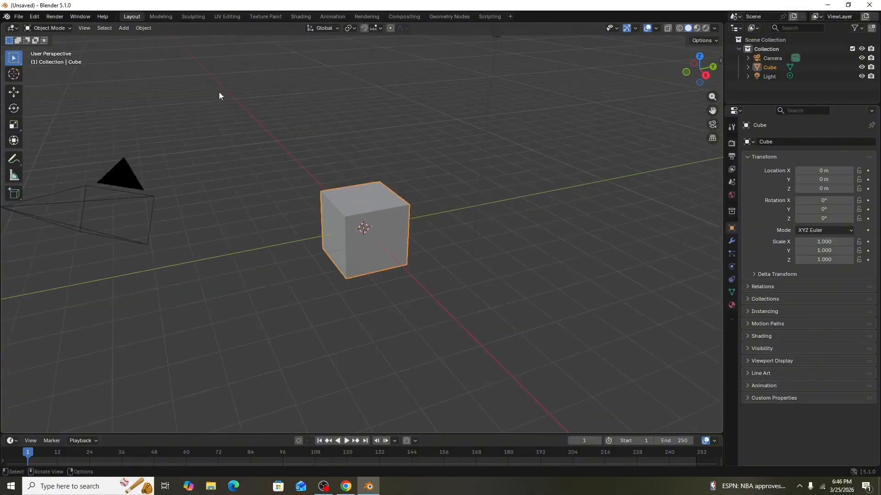
# - Open GorrilaTag_YOUTUBER_ENGINE_19 (1).blend from the Gorilla 2 folder in Downloads and display the model in Material Preview shading
pyautogui.click(18, 16)
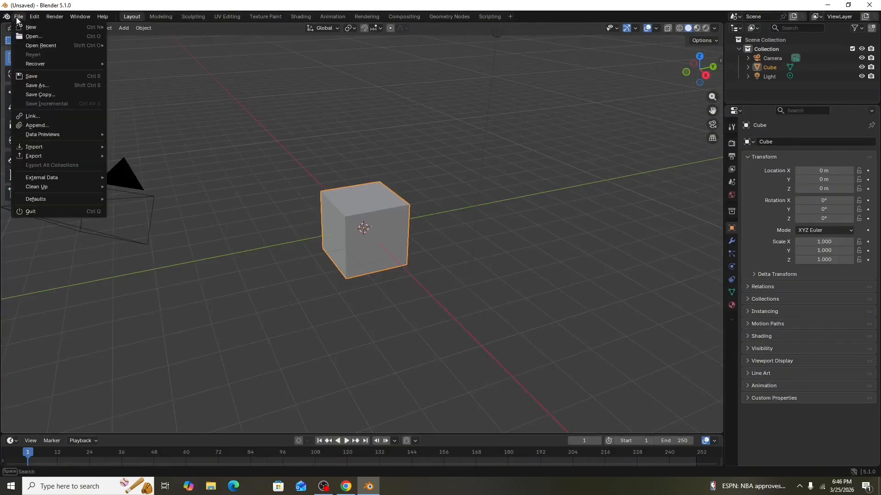
pyautogui.click(33, 37)
pyautogui.click(174, 280)
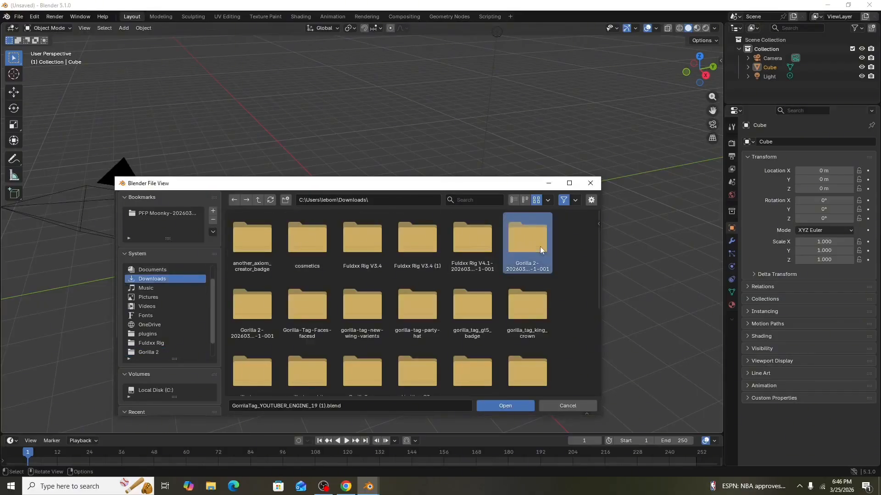
pyautogui.doubleClick(528, 241)
pyautogui.doubleClick(231, 252)
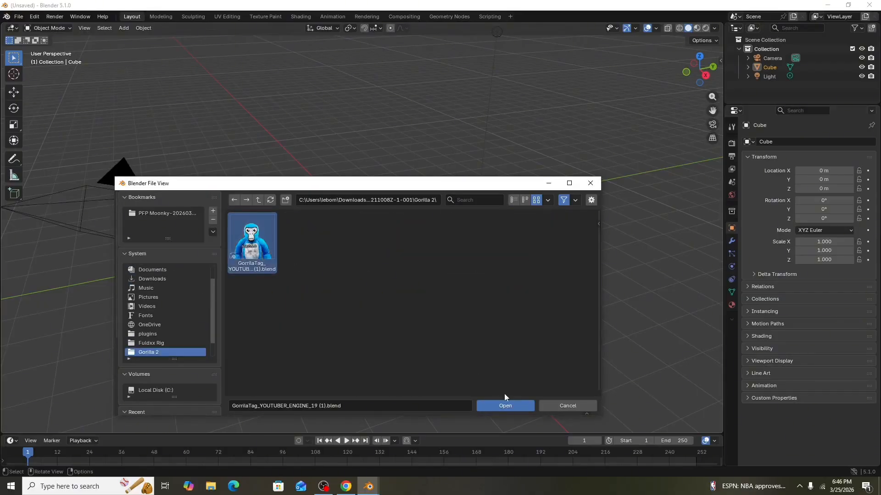
pyautogui.click(498, 406)
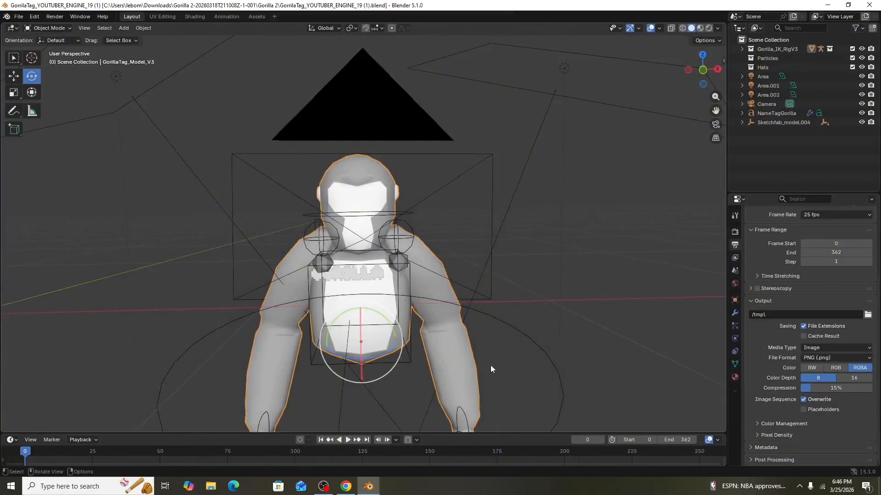
pyautogui.moveTo(702, 68); pyautogui.dragTo(531, 212)
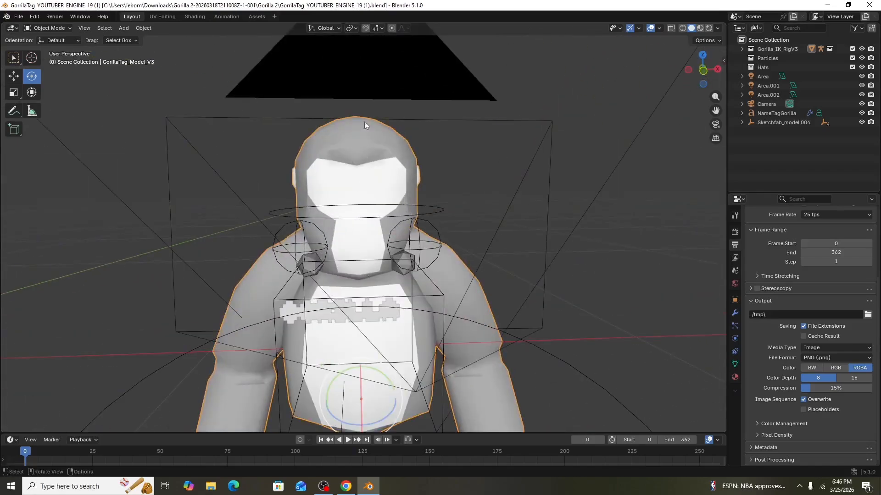
pyautogui.click(700, 28)
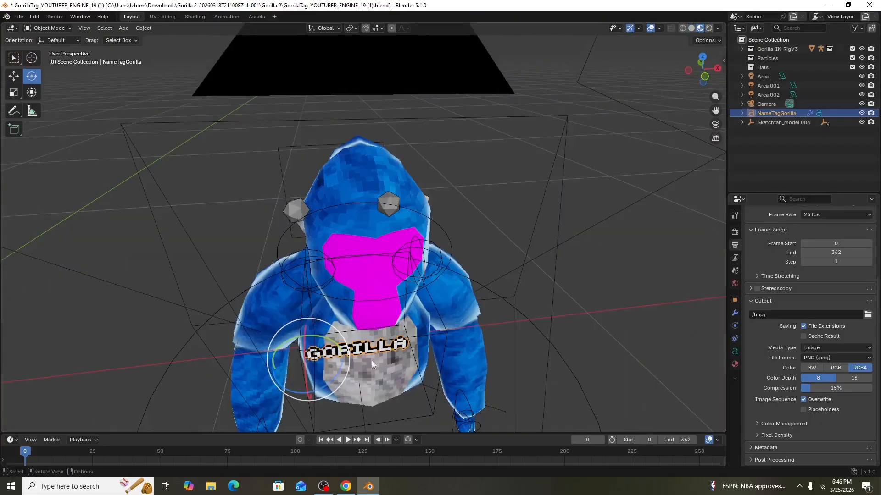
# - Delete the GORILLA lettering of the chest name tag in Edit Mode
pyautogui.click(62, 27)
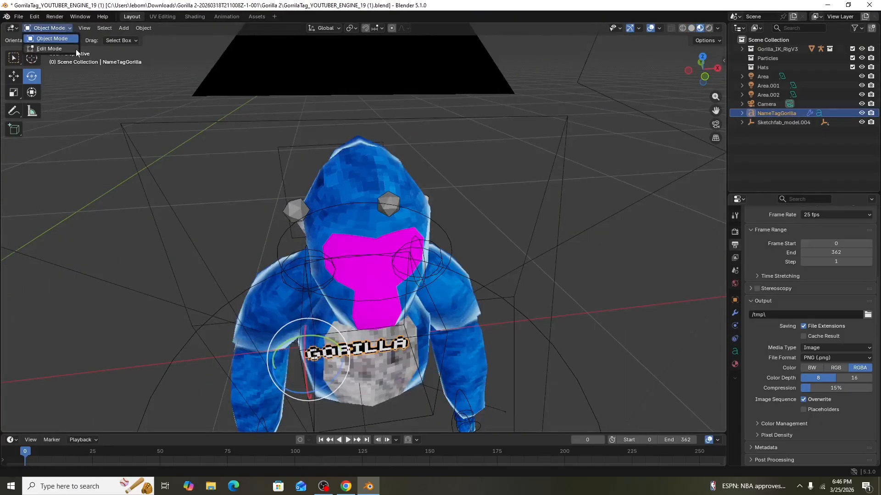
pyautogui.click(45, 28)
pyautogui.click(49, 49)
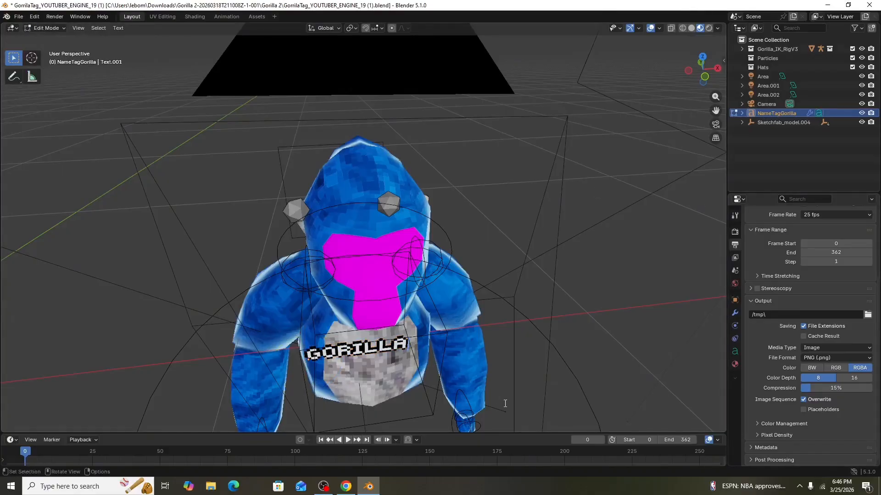
pyautogui.press('BackSpace')
pyautogui.press('BackSpace')
pyautogui.press('BackSpace')
pyautogui.press('BackSpace')
pyautogui.press('BackSpace')
pyautogui.press('BackSpace')
pyautogui.press('BackSpace')
# - Try some placeholder letters on the chest name tag and erase them again
pyautogui.write('rterlkm')
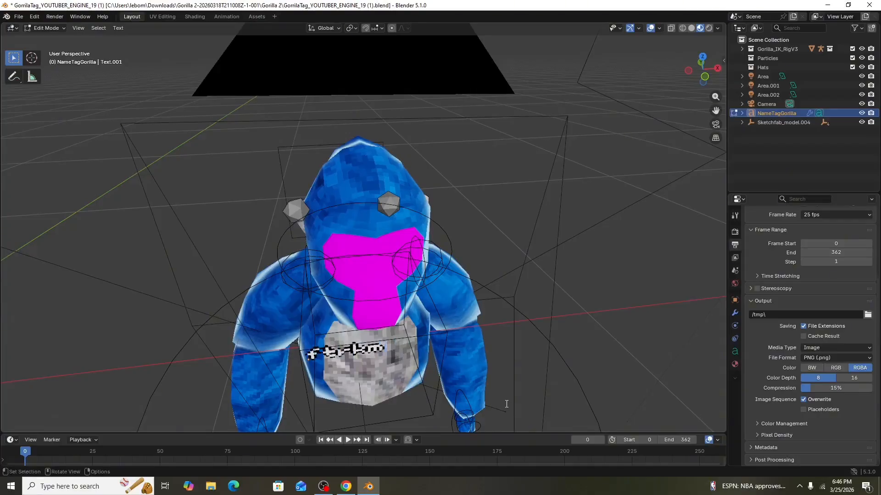
pyautogui.press('BackSpace')
pyautogui.press('BackSpace')
pyautogui.press('BackSpace')
pyautogui.press('BackSpace')
pyautogui.press('BackSpace')
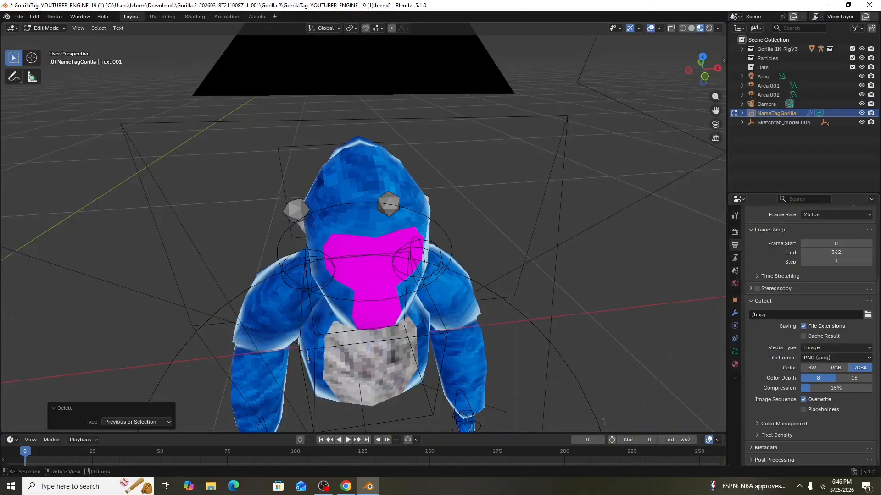
# - Return the emptied name tag to Object Mode and view the gorilla from the front
pyautogui.click(57, 28)
pyautogui.click(53, 38)
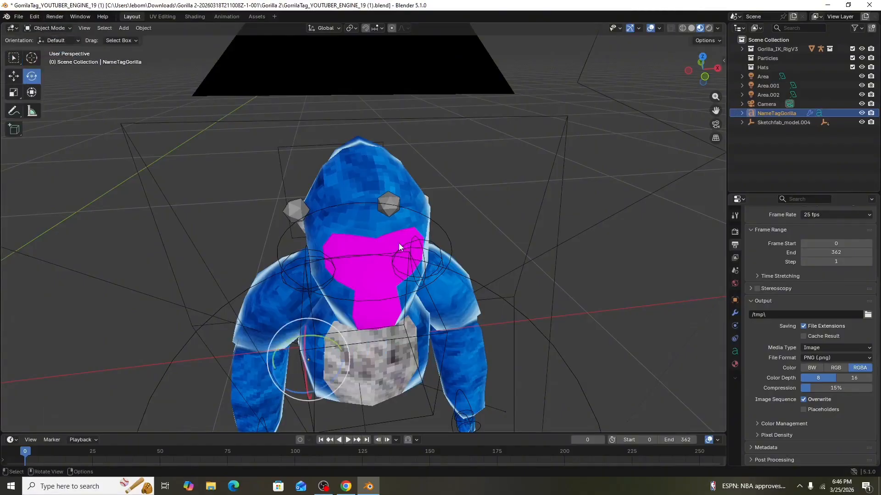
pyautogui.moveTo(398, 243); pyautogui.dragTo(390, 207, button='middle')
pyautogui.scroll(3, 609, 178)
pyautogui.scroll(-3, 716, 83)
pyautogui.moveTo(706, 74)
pyautogui.mouseDown()
pyautogui.moveTo(655, 87)
pyautogui.moveTo(789, 113)
pyautogui.moveTo(707, 81)
pyautogui.moveTo(766, 84)
pyautogui.moveTo(695, 81)
pyautogui.moveTo(779, 83)
pyautogui.moveTo(694, 83)
pyautogui.moveTo(738, 85)
pyautogui.moveTo(692, 69)
pyautogui.mouseUp()
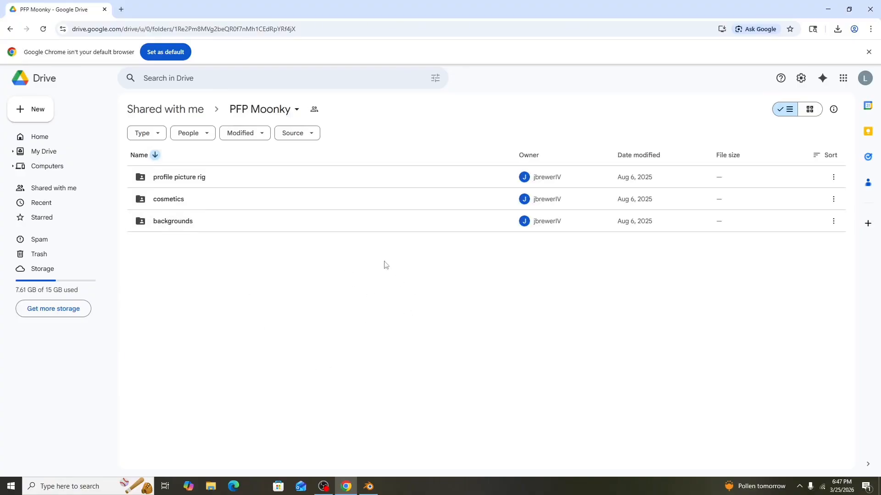
# - Download the shared PFP Moonky folder from Google Drive, extract its zip archive in Downloads and put the file windows away
pyautogui.click(246, 109)
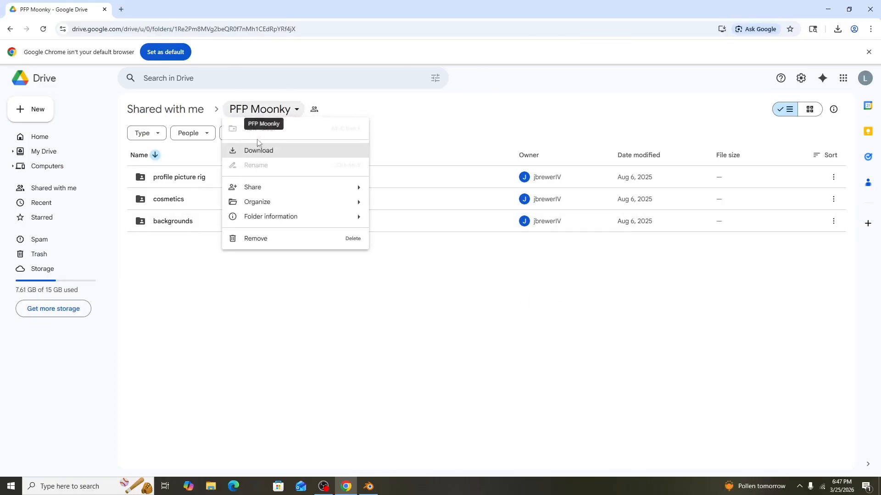
pyautogui.click(255, 156)
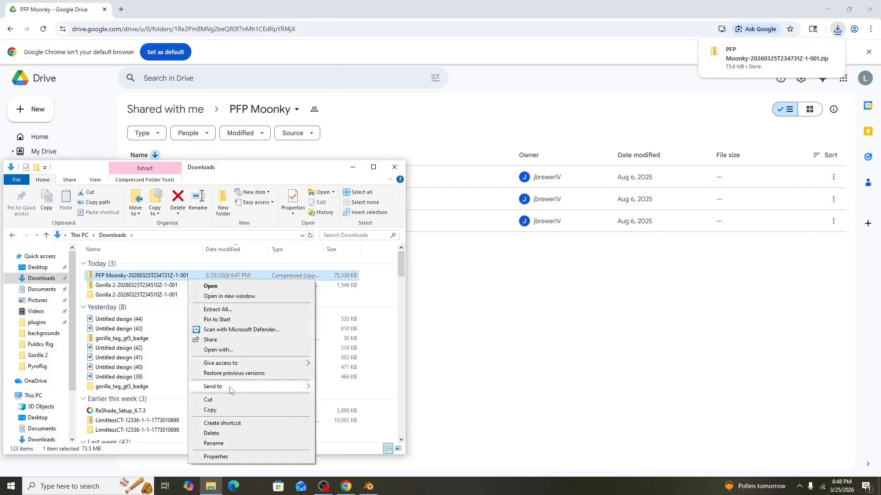
pyautogui.click(232, 311)
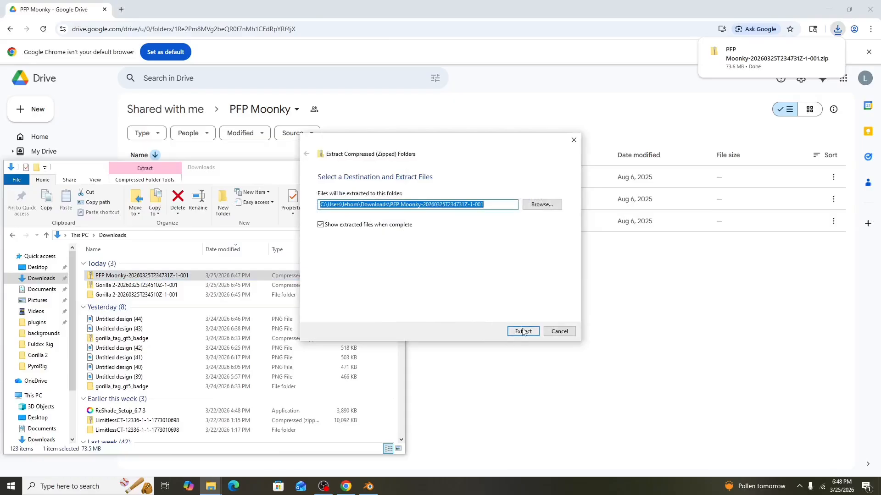
pyautogui.click(517, 332)
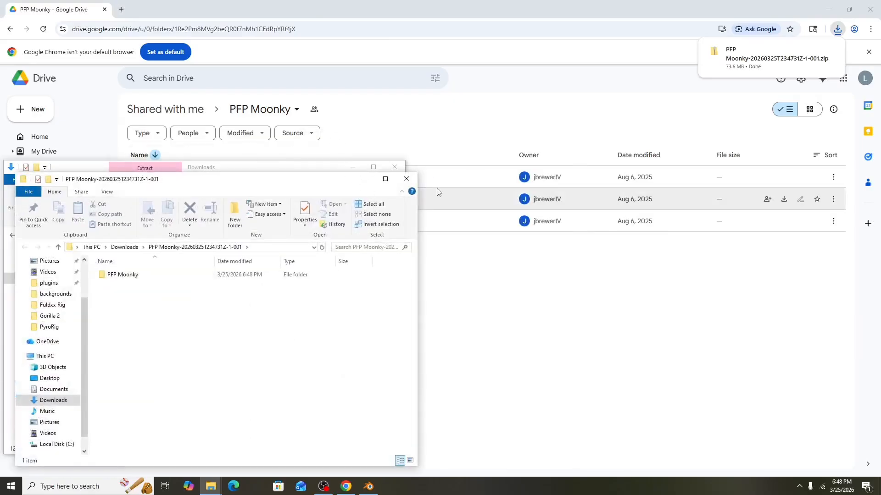
pyautogui.click(366, 179)
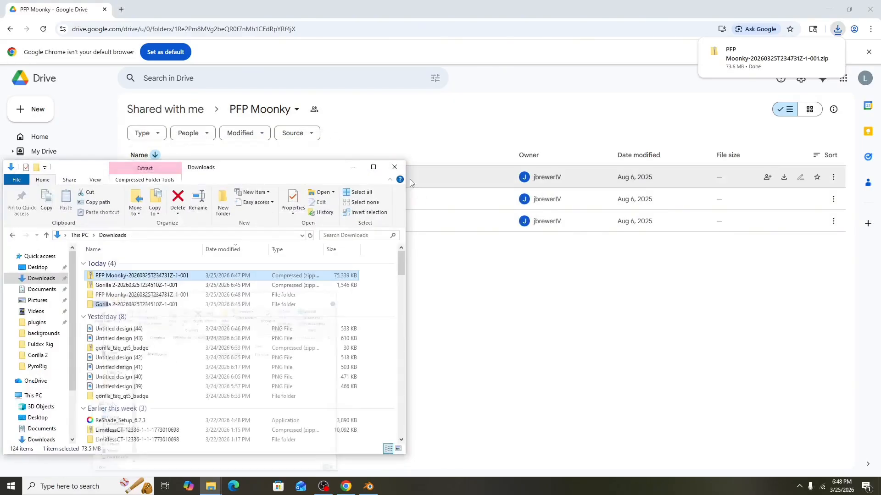
pyautogui.click(394, 166)
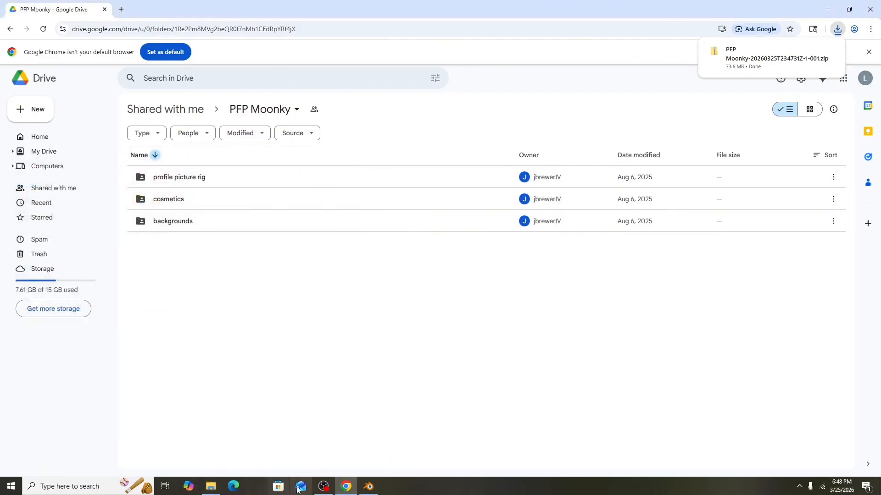
# - Switch to Blender, select the gorilla model and show its FaceMaterial in the material properties
pyautogui.click(369, 486)
pyautogui.scroll(5, 816, 321)
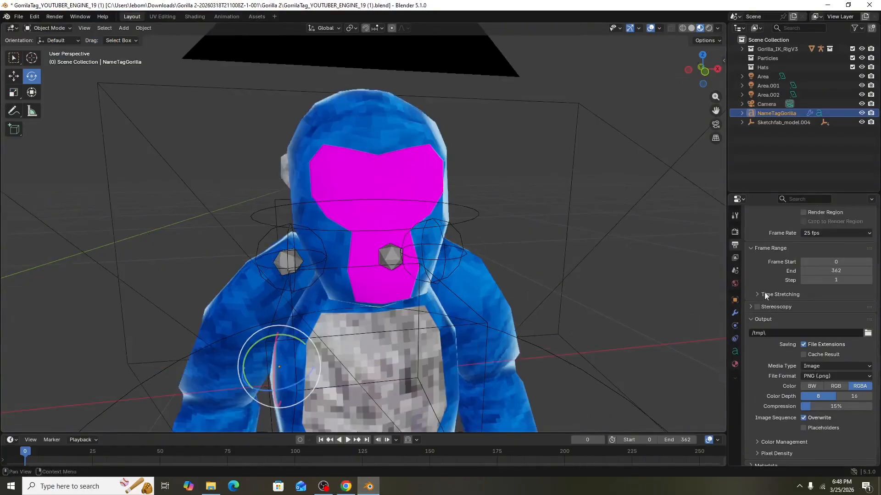
pyautogui.scroll(-4, 599, 115)
pyautogui.scroll(-5, 599, 115)
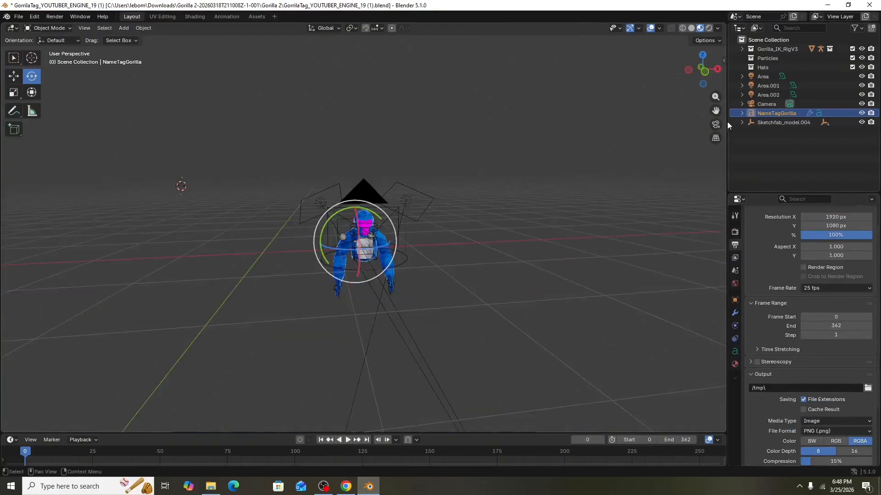
pyautogui.scroll(7, 706, 235)
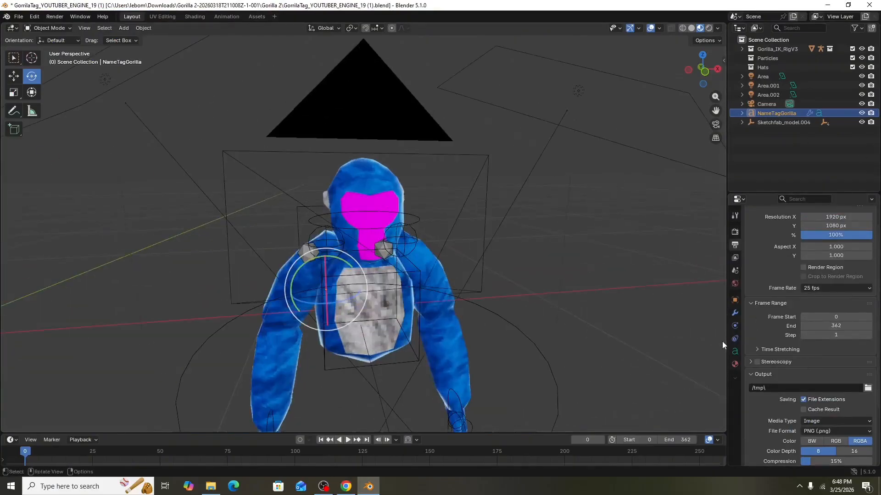
pyautogui.click(740, 367)
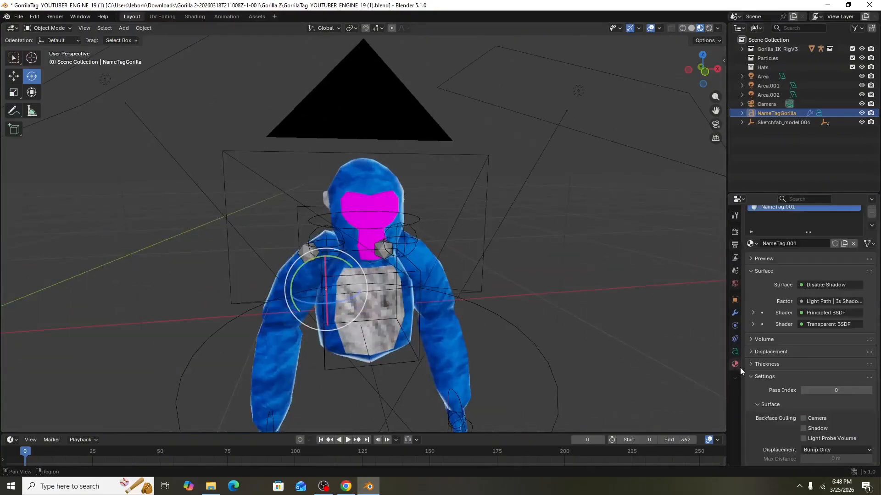
pyautogui.click(370, 186)
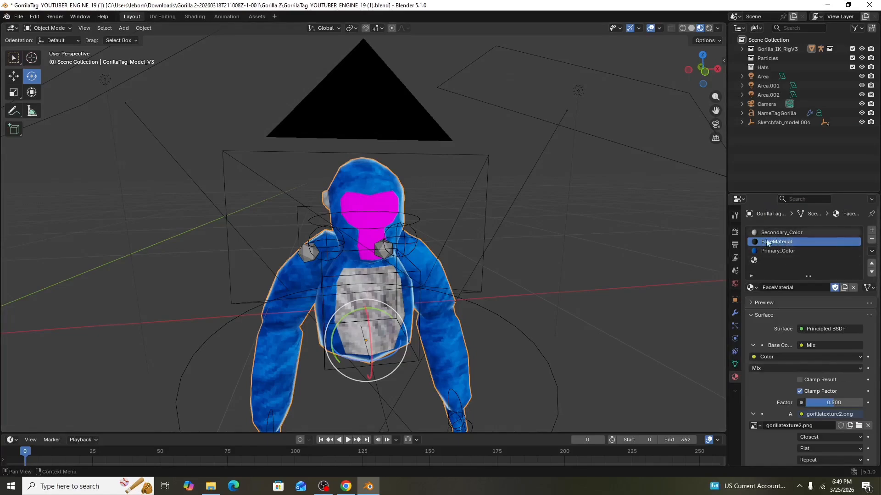
# - Unlink gorillatexture2.png from FaceMaterial and browse for a replacement image in the newest PFP Moonky download's profile picture rig textures folder
pyautogui.scroll(-2, 824, 372)
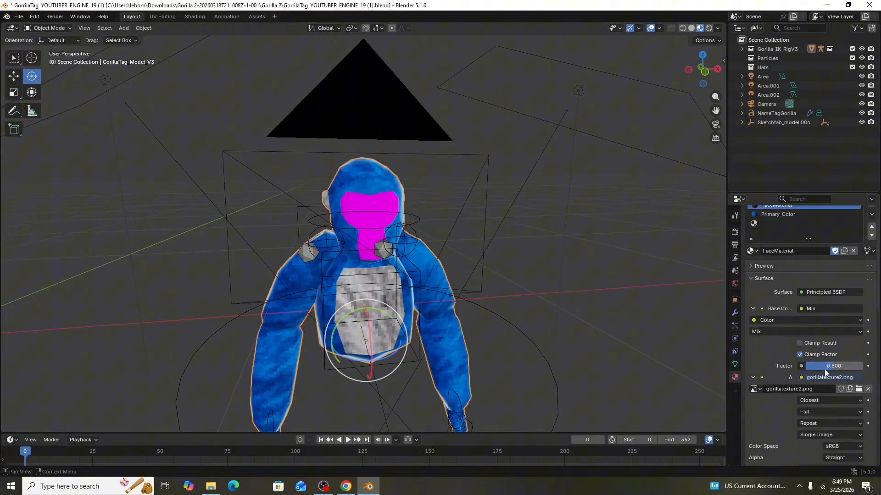
pyautogui.click(868, 389)
pyautogui.click(849, 389)
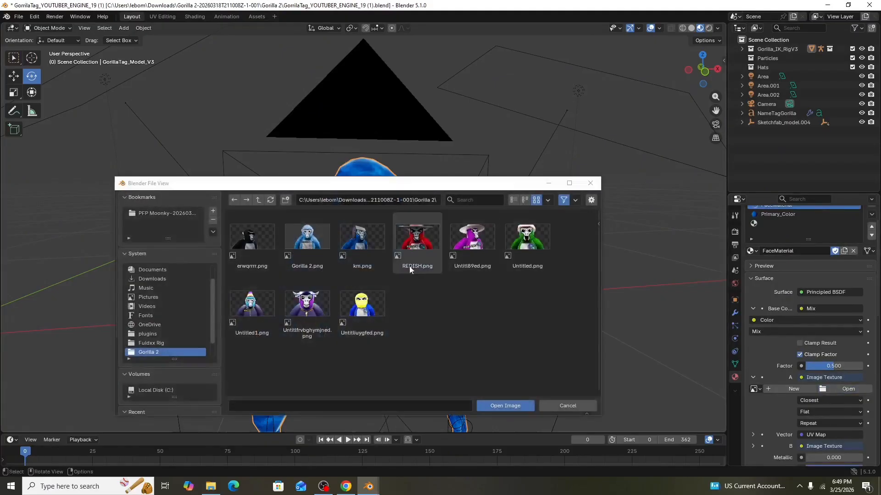
pyautogui.press('BackSpace')
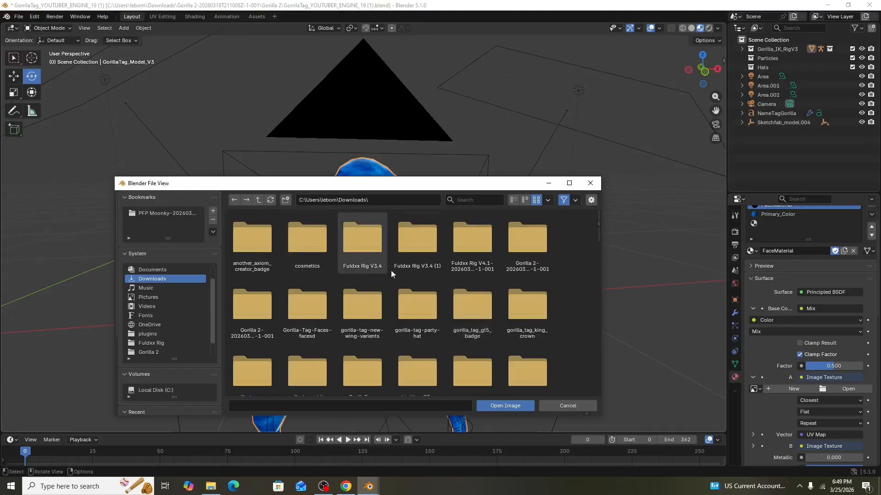
pyautogui.scroll(-5, 401, 271)
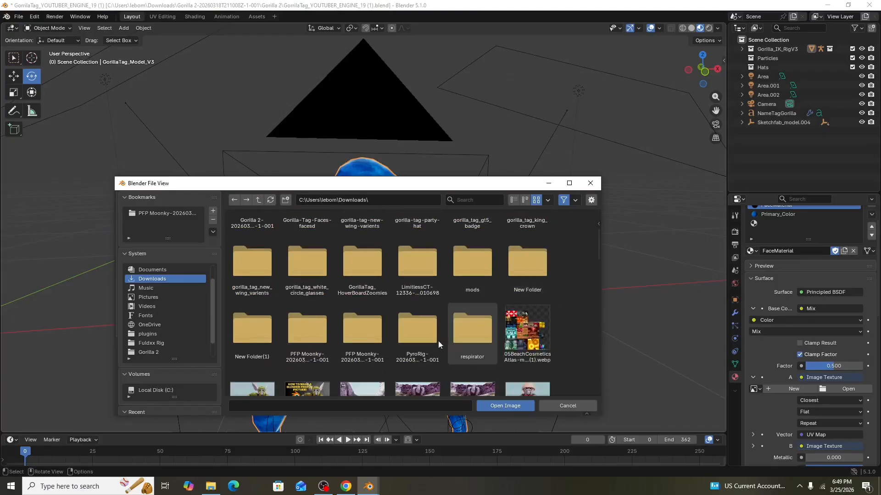
pyautogui.click(364, 337)
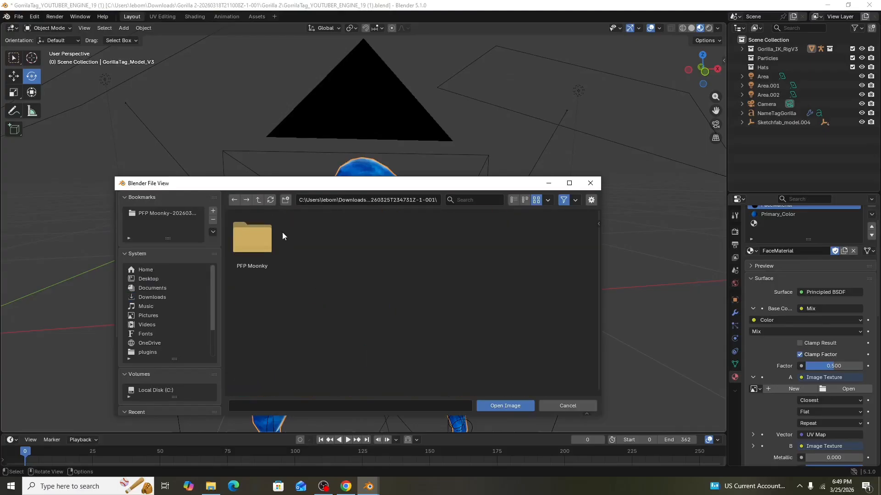
pyautogui.click(257, 236)
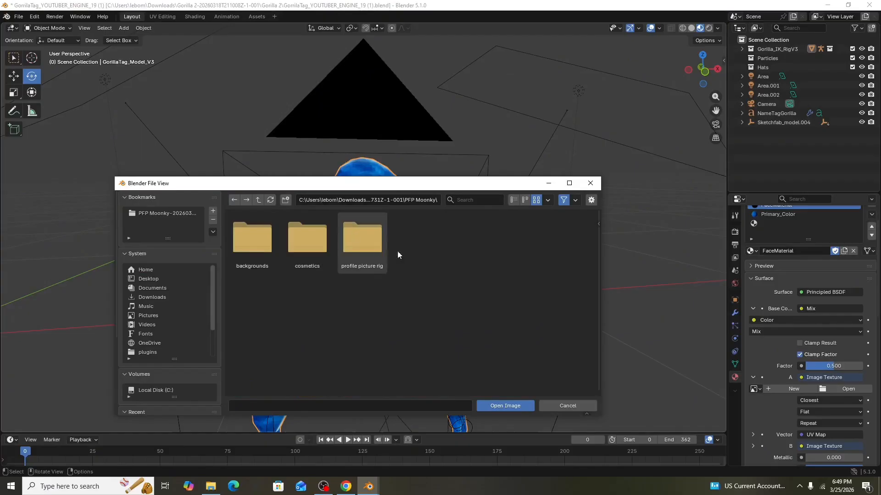
pyautogui.click(368, 241)
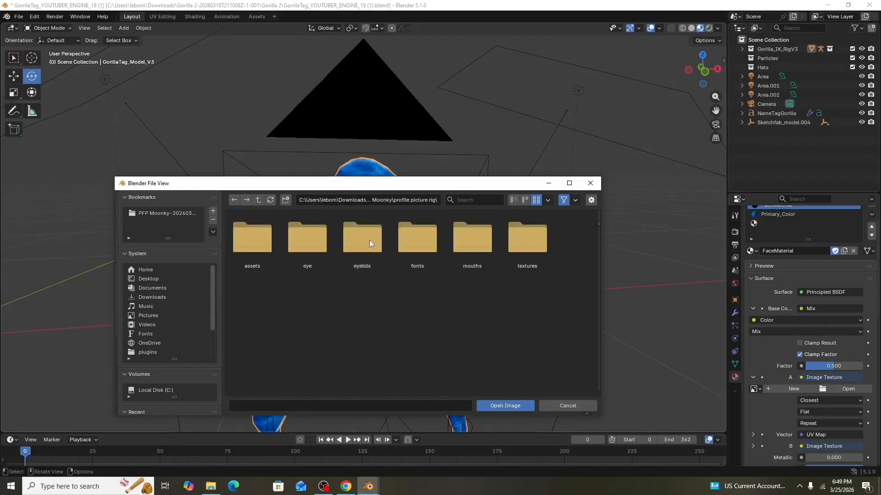
pyautogui.click(524, 224)
# - Load gorillatexture.png as the face's base colour image and inspect the gorilla's head from several angles
pyautogui.scroll(-10, 489, 256)
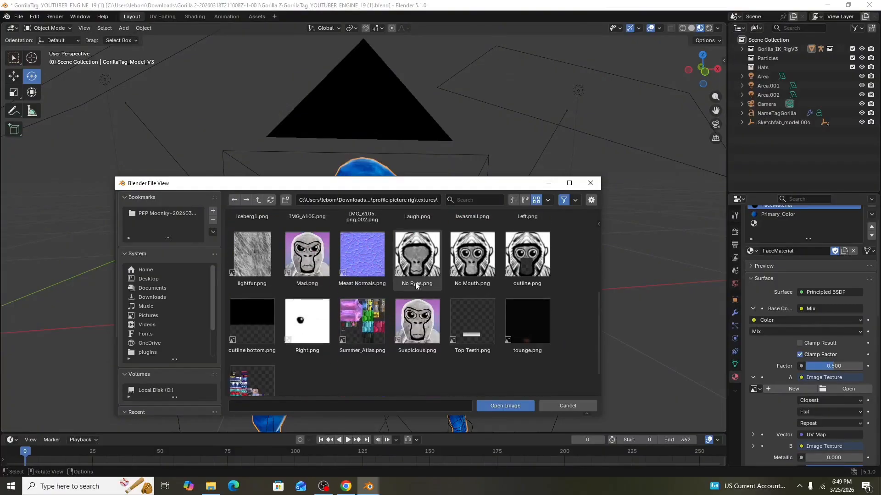
pyautogui.scroll(4, 418, 282)
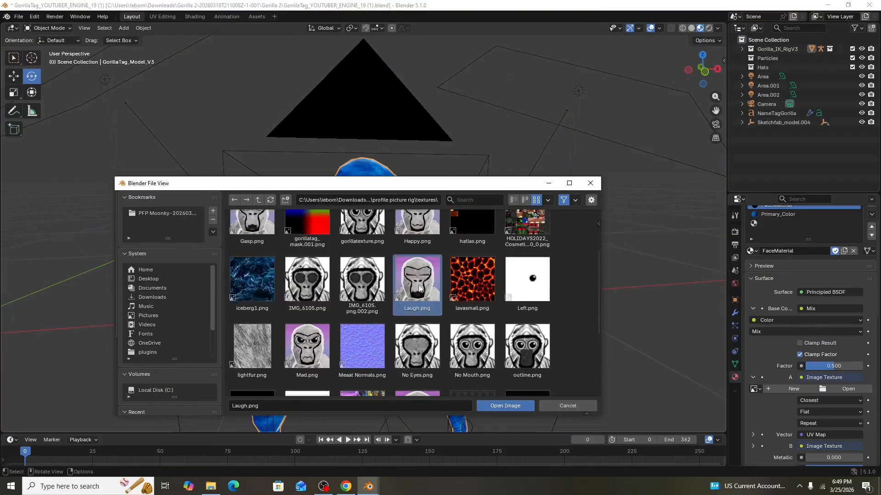
pyautogui.scroll(3, 417, 285)
pyautogui.click(348, 319)
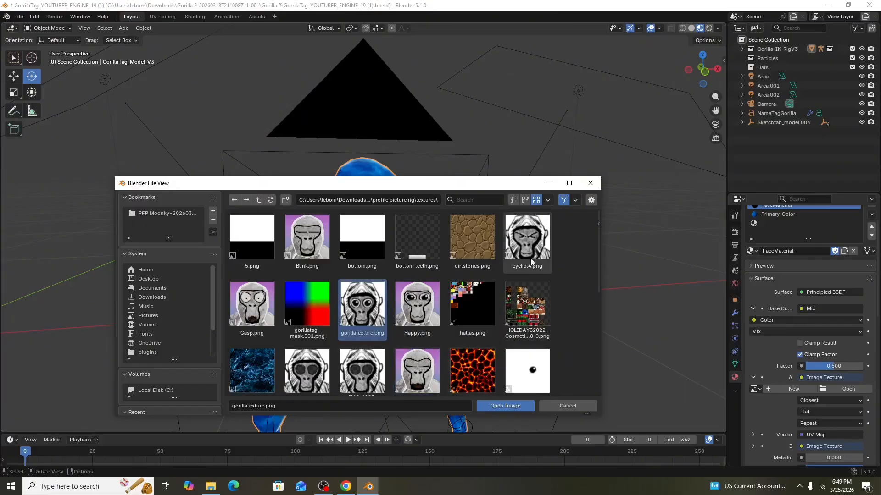
pyautogui.click(498, 407)
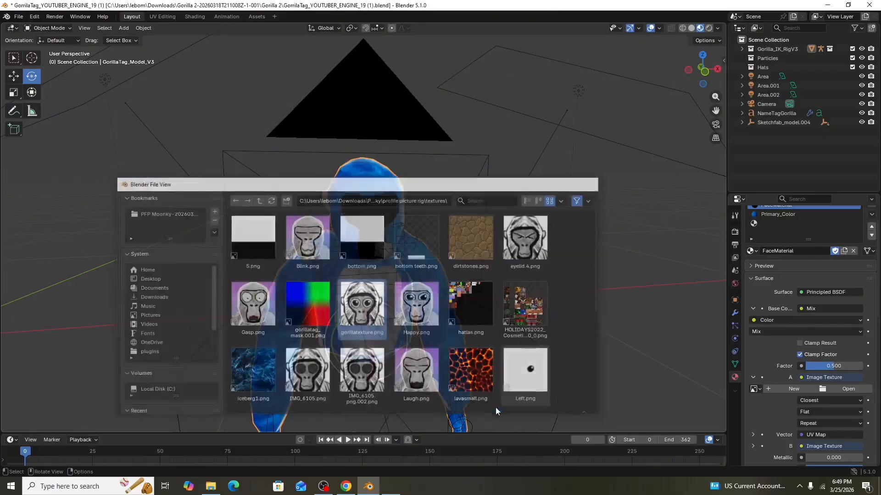
pyautogui.scroll(5, 504, 353)
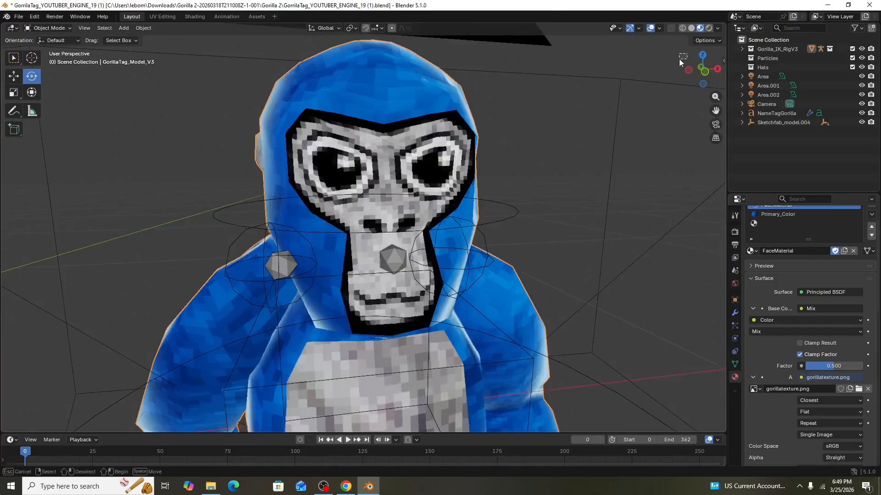
pyautogui.moveTo(700, 66); pyautogui.dragTo(729, 68)
pyautogui.moveTo(642, 69); pyautogui.dragTo(720, 109)
pyautogui.scroll(-5, 645, 106)
# - Set the PrimaryColor of the gorilla's Primary_Color material to dark yellow, hex C3A800FF, with a value of 0.766
pyautogui.click(367, 188)
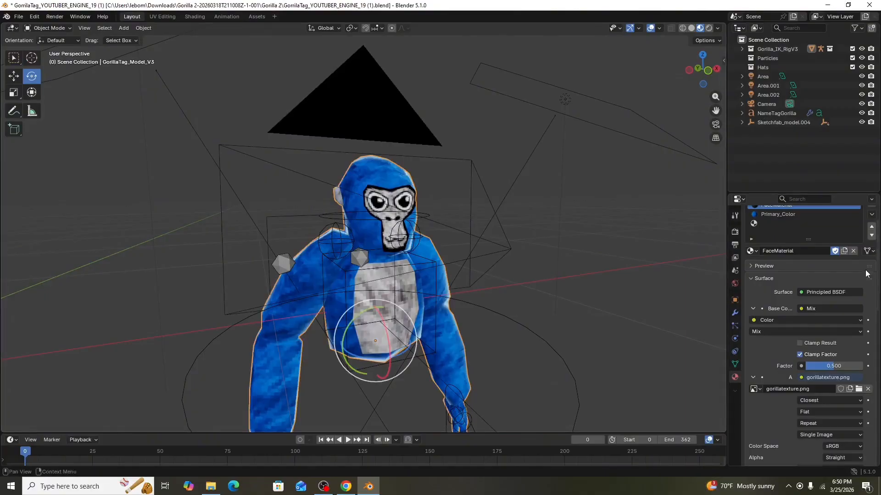
pyautogui.scroll(3, 838, 225)
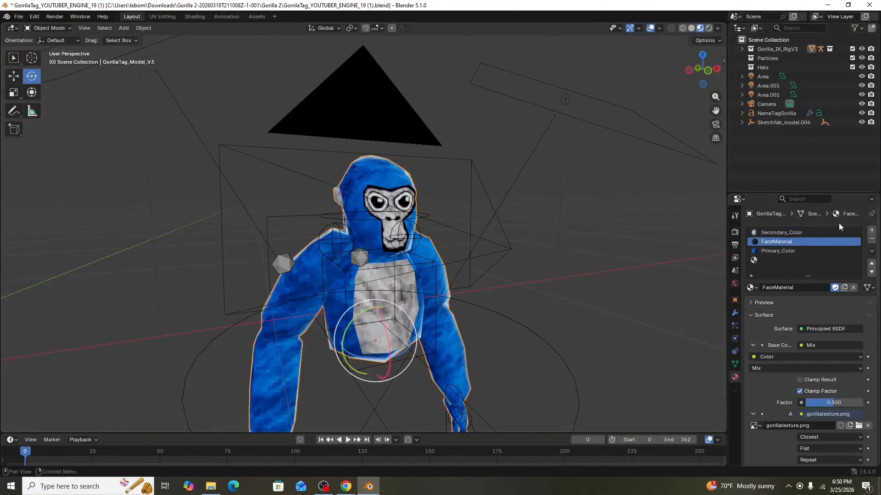
pyautogui.click(801, 252)
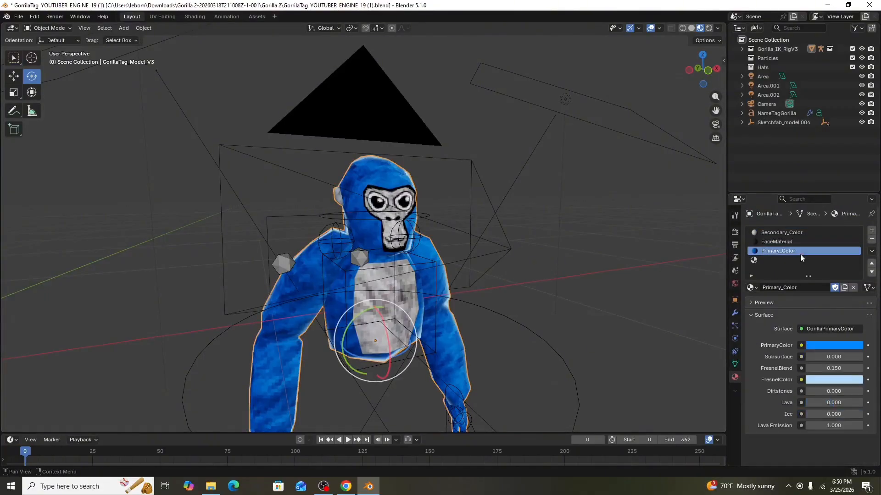
pyautogui.click(829, 343)
pyautogui.moveTo(839, 204); pyautogui.dragTo(783, 242)
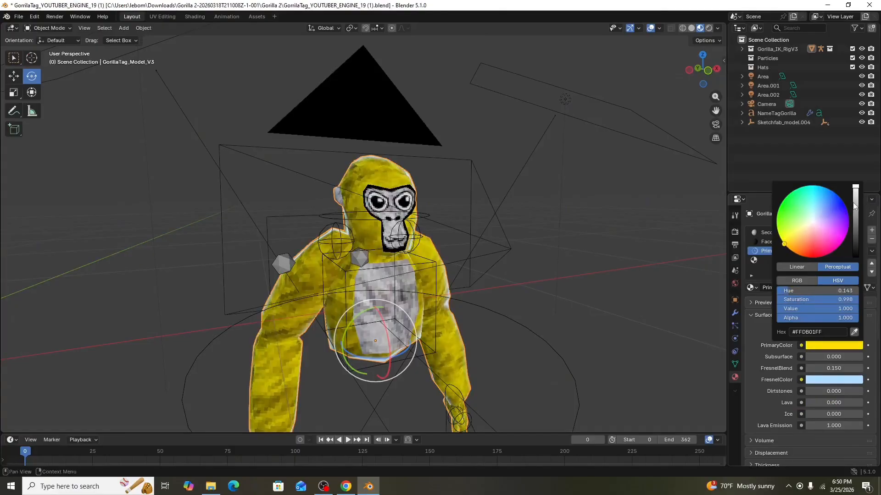
pyautogui.moveTo(854, 207)
pyautogui.mouseDown()
pyautogui.moveTo(855, 219)
pyautogui.moveTo(860, 205)
pyautogui.mouseUp()
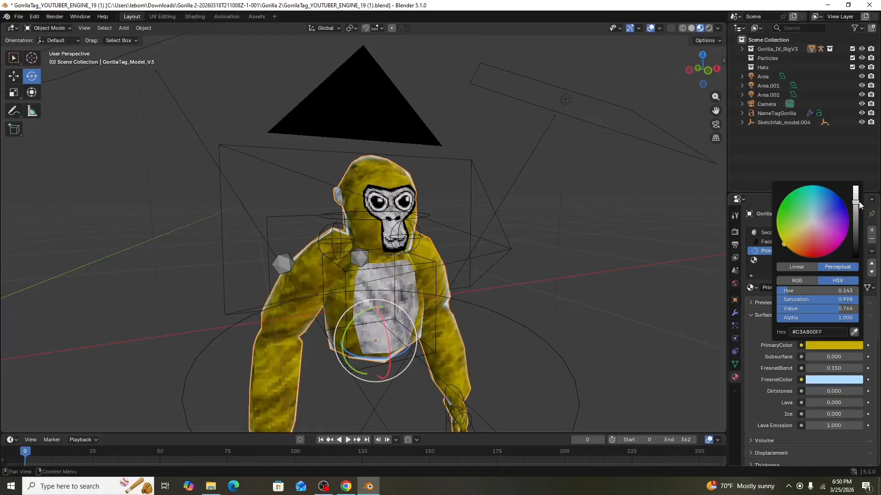
# - Preview the gorilla in Rendered shading and darken its yellow PrimaryColor slightly
pyautogui.click(709, 29)
pyautogui.scroll(4, 509, 124)
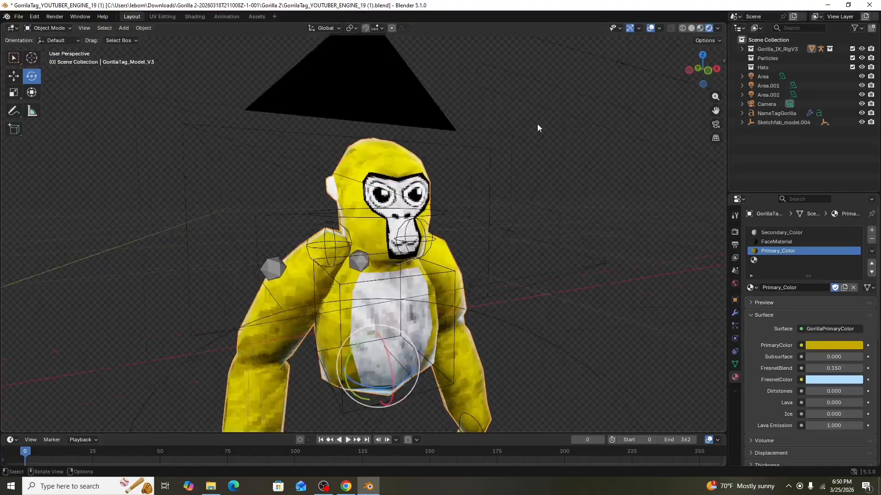
pyautogui.moveTo(700, 74)
pyautogui.mouseDown()
pyautogui.moveTo(649, 73)
pyautogui.moveTo(691, 87)
pyautogui.mouseUp()
pyautogui.click(830, 345)
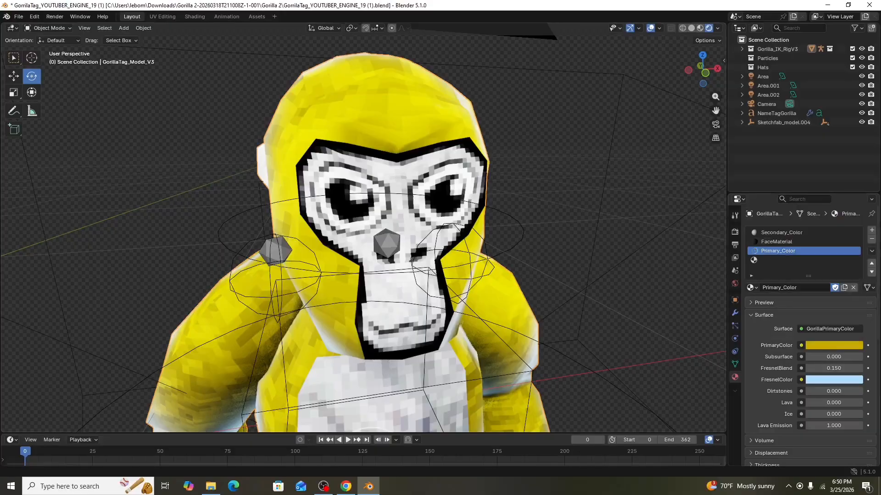
pyautogui.click(830, 345)
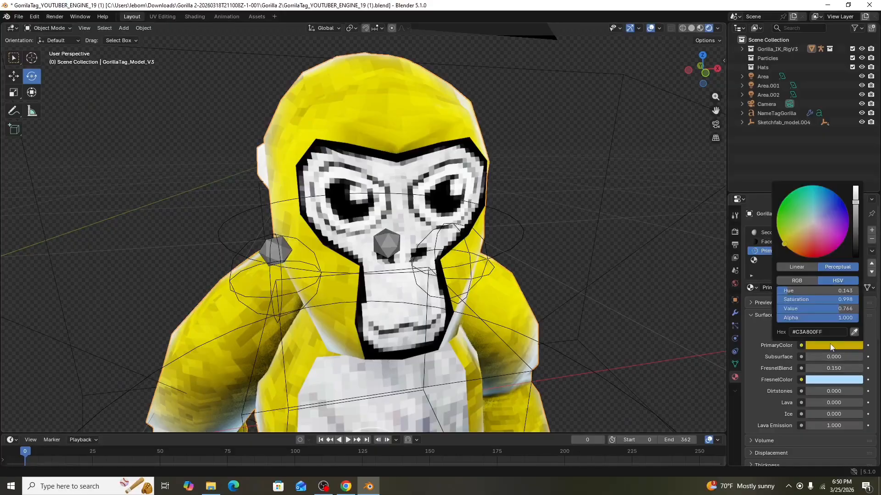
pyautogui.moveTo(861, 197)
pyautogui.mouseDown()
pyautogui.moveTo(855, 186)
pyautogui.moveTo(856, 218)
pyautogui.moveTo(855, 207)
pyautogui.mouseUp()
pyautogui.scroll(-5, 545, 261)
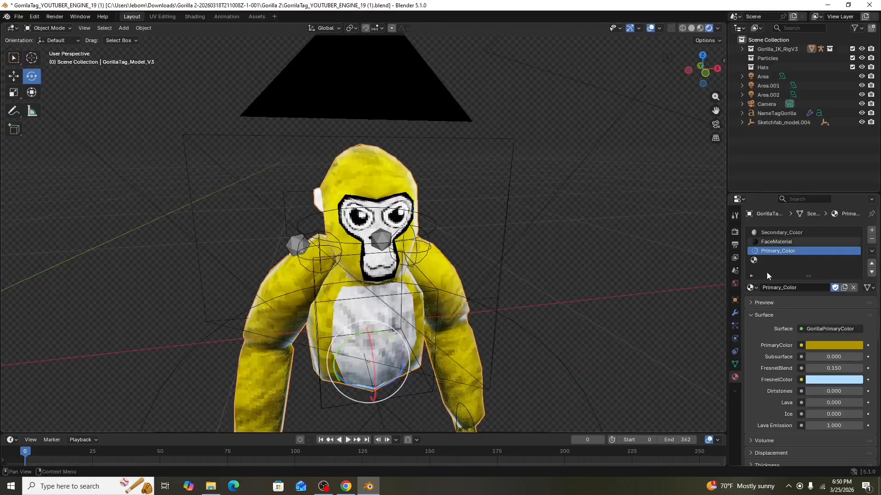
# - Return to Material Preview shading and rotate the gorilla model by 0.559° about the view axis
pyautogui.click(698, 28)
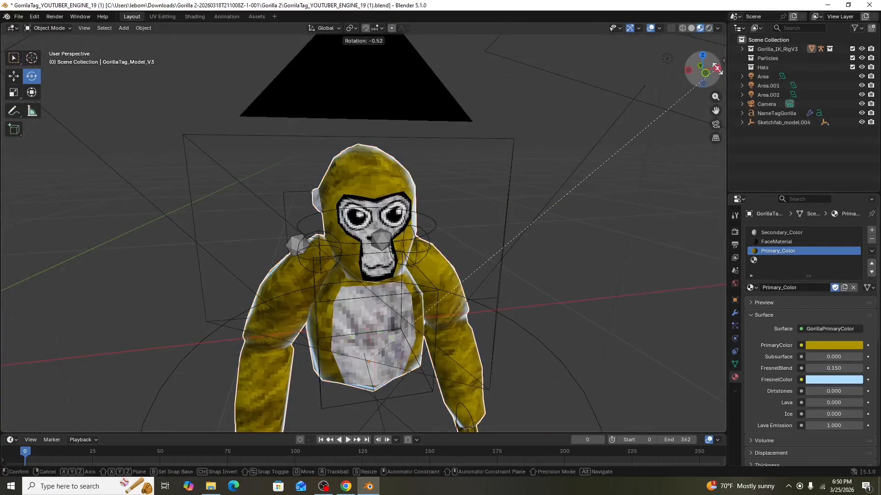
pyautogui.press('r')
pyautogui.click(718, 84)
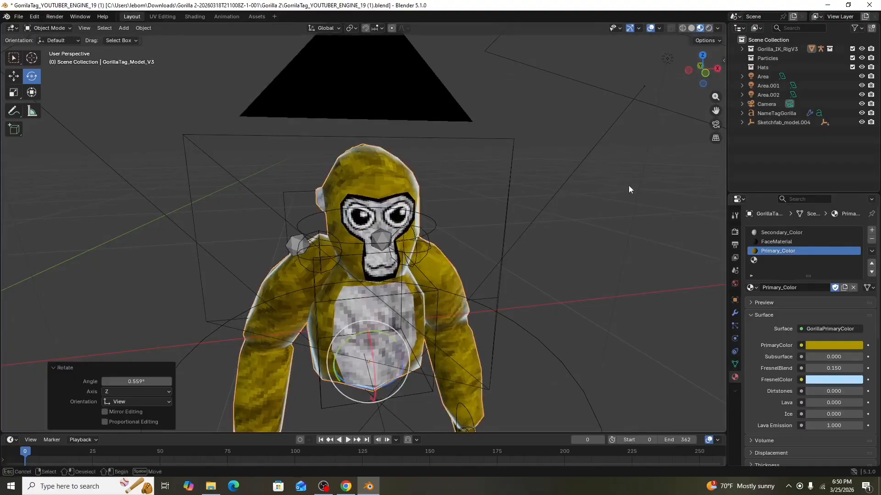
# - Select the gorilla's IK rig armature and switch it to Pose Mode
pyautogui.moveTo(701, 69); pyautogui.dragTo(316, 55)
pyautogui.scroll(-4, 601, 193)
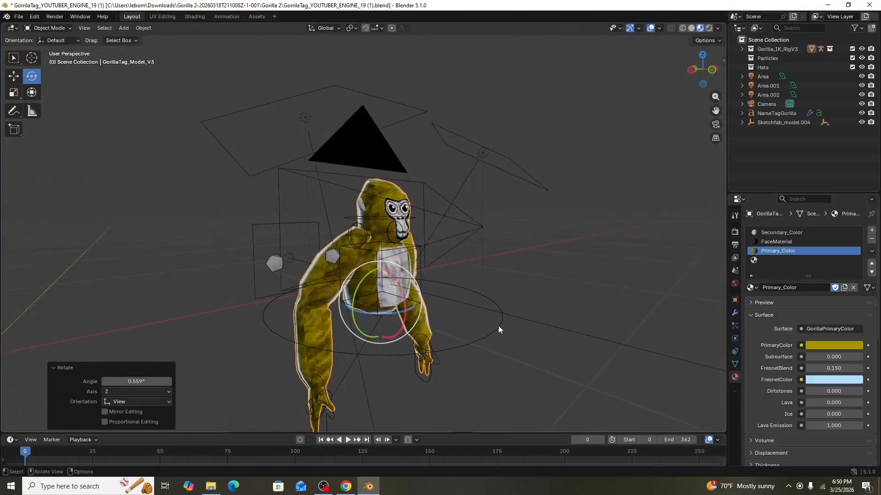
pyautogui.click(496, 327)
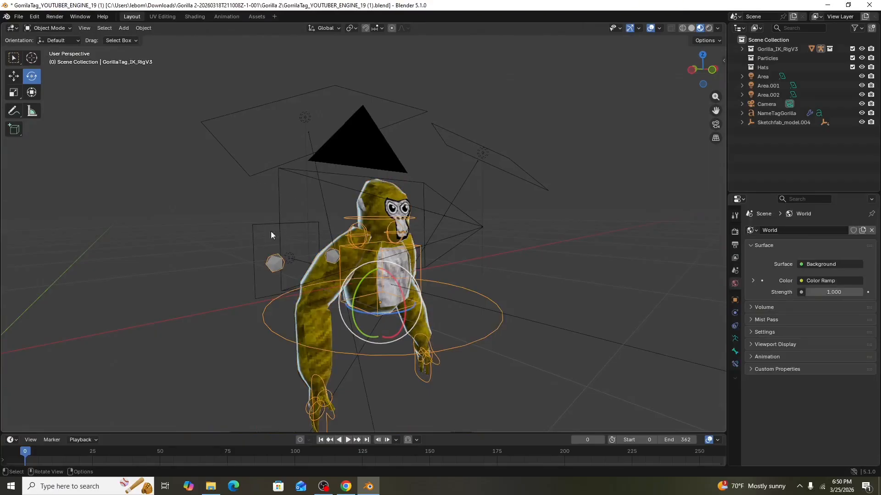
pyautogui.scroll(1, 275, 230)
pyautogui.click(50, 28)
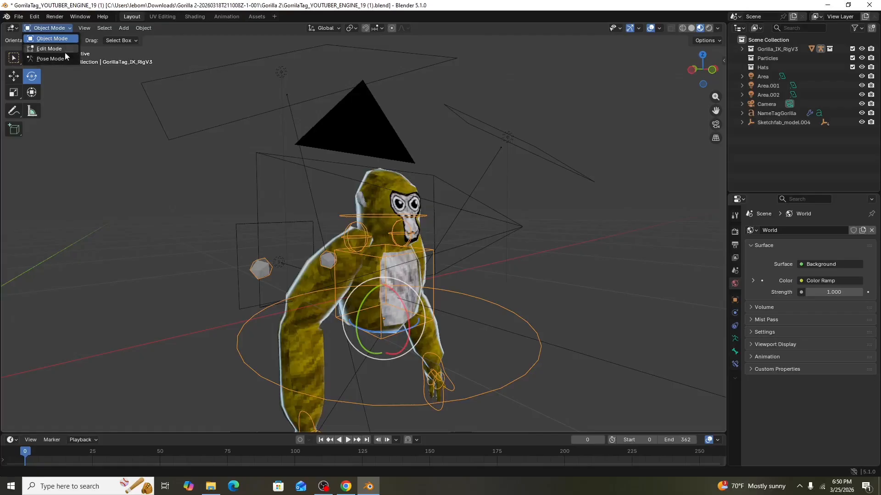
pyautogui.click(50, 59)
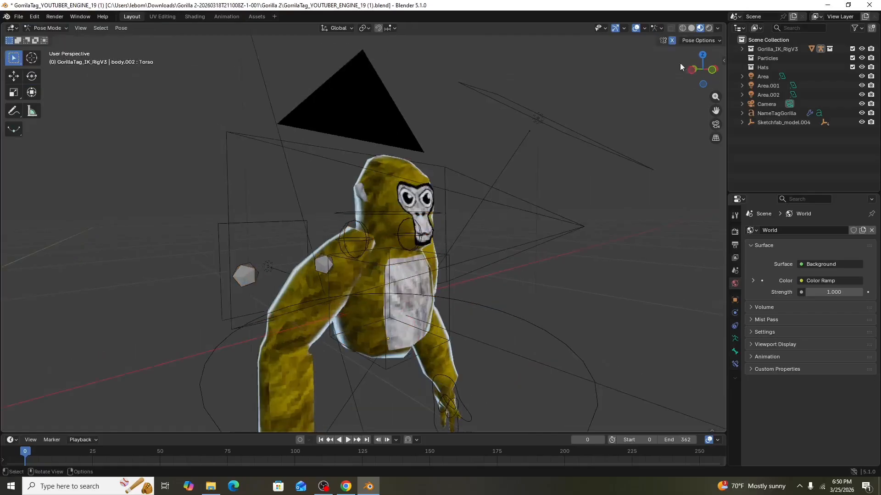
# - Select the righthand bone with the Move tool active and narrow the viewport tool strip to a single column
pyautogui.moveTo(714, 81)
pyautogui.mouseDown()
pyautogui.moveTo(660, 73)
pyautogui.moveTo(693, 55)
pyautogui.moveTo(705, 75)
pyautogui.mouseUp()
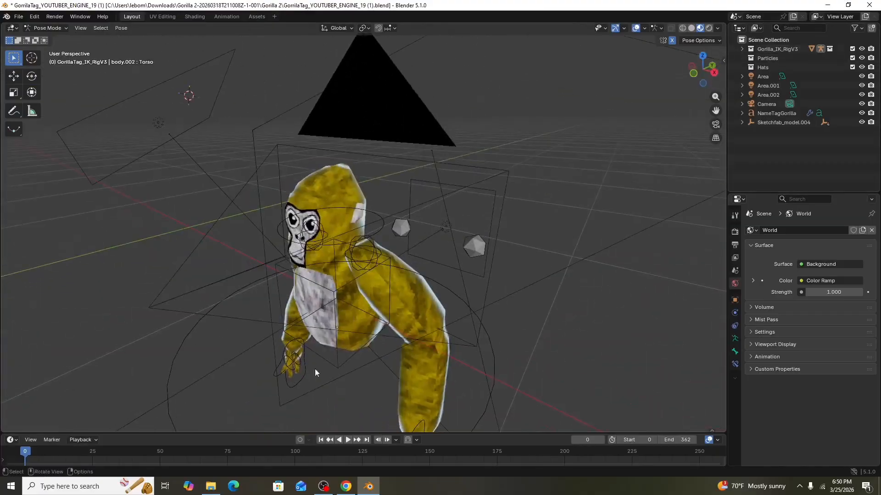
pyautogui.click(278, 373)
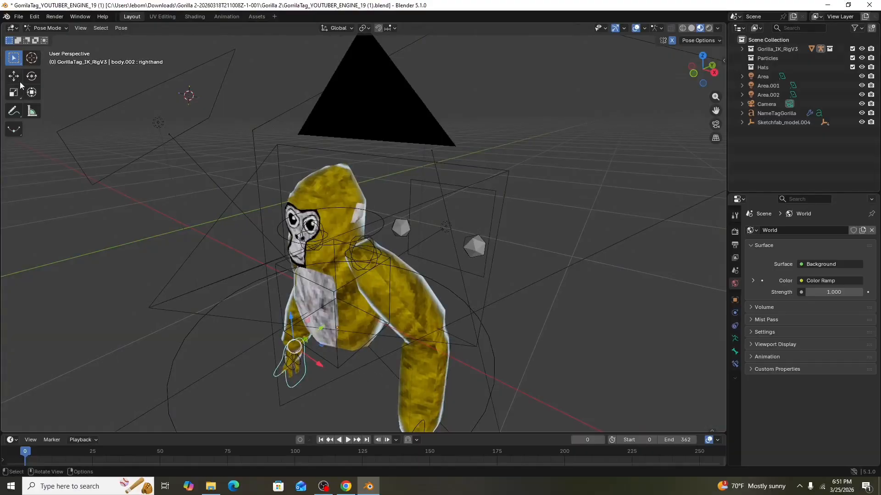
pyautogui.click(15, 76)
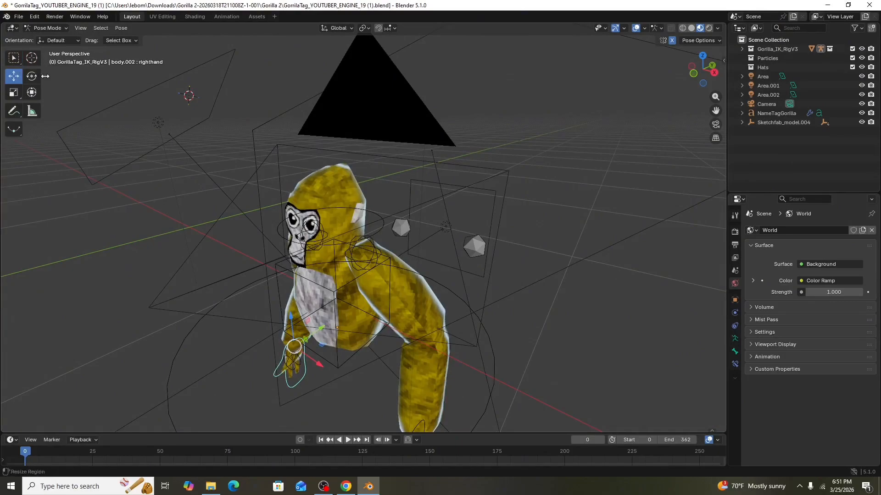
pyautogui.moveTo(45, 76); pyautogui.dragTo(24, 114)
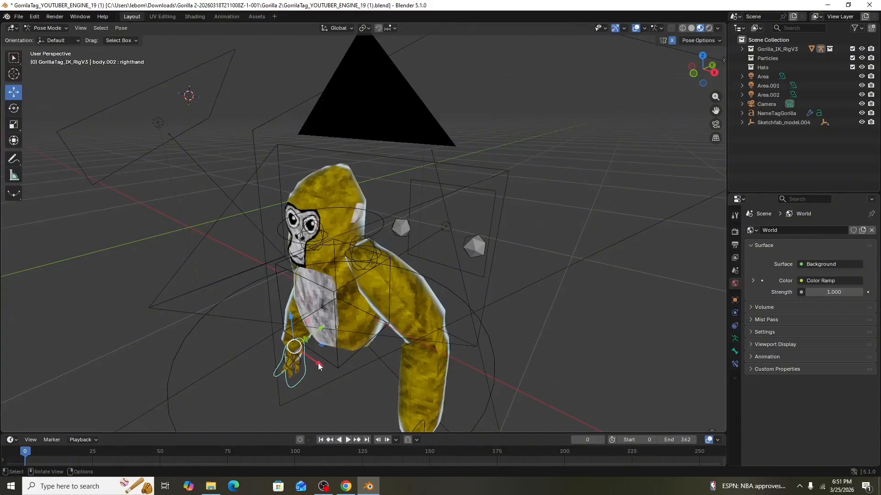
# - Nudge the righthand bone about -0.004 m along X with X mirroring on, and about -0.027 m with mirroring temporarily off
pyautogui.moveTo(319, 365); pyautogui.dragTo(308, 339)
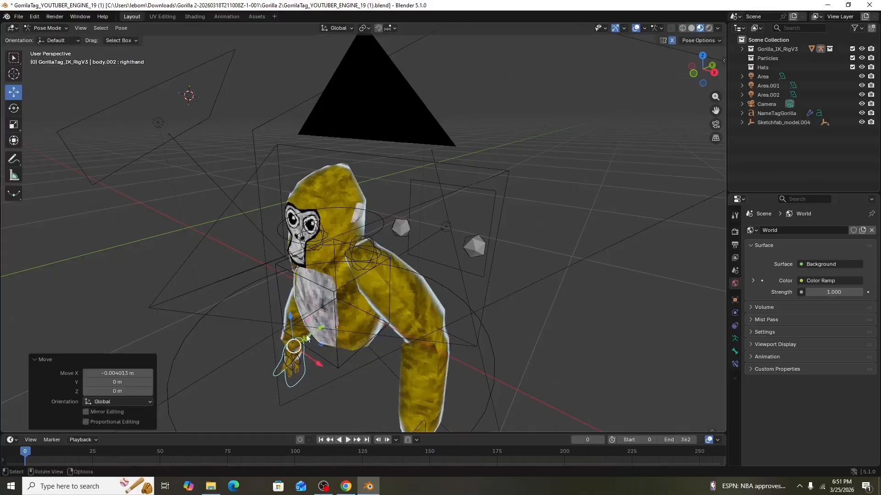
pyautogui.click(671, 41)
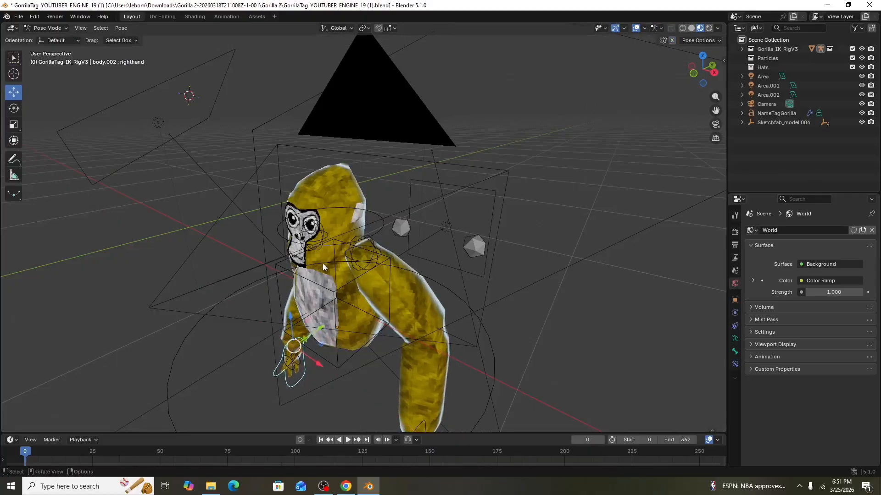
pyautogui.moveTo(320, 359); pyautogui.dragTo(316, 362)
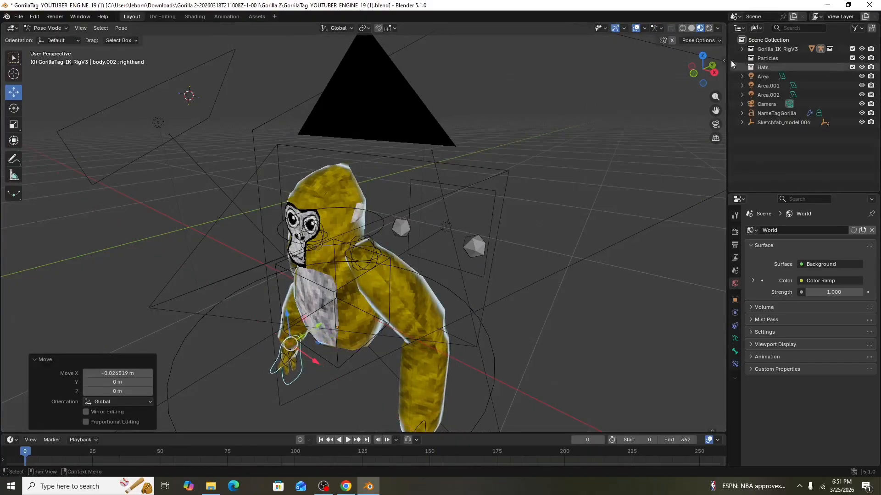
pyautogui.click(671, 40)
pyautogui.moveTo(690, 74); pyautogui.dragTo(657, 65)
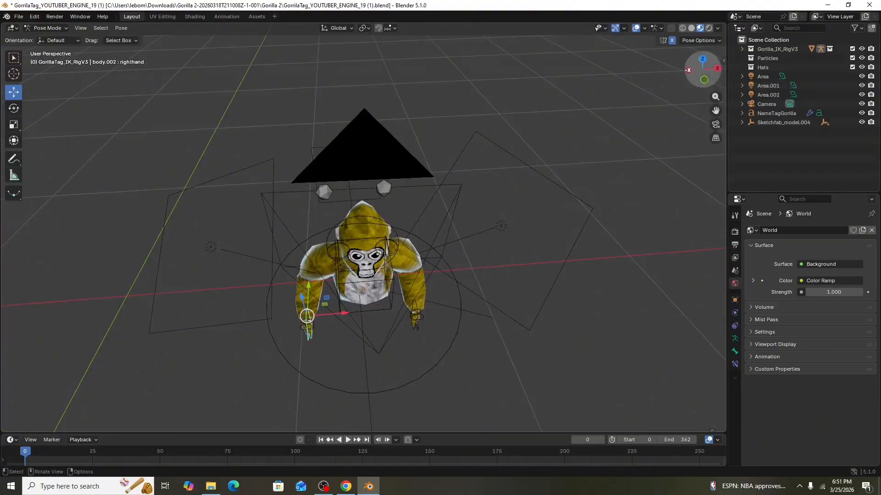
# - Move the righthand bone about 0.025 m along Y, then rotate the mirrored hands about 97.7° around Z and level them with trackball rotation
pyautogui.moveTo(705, 81); pyautogui.dragTo(709, 43)
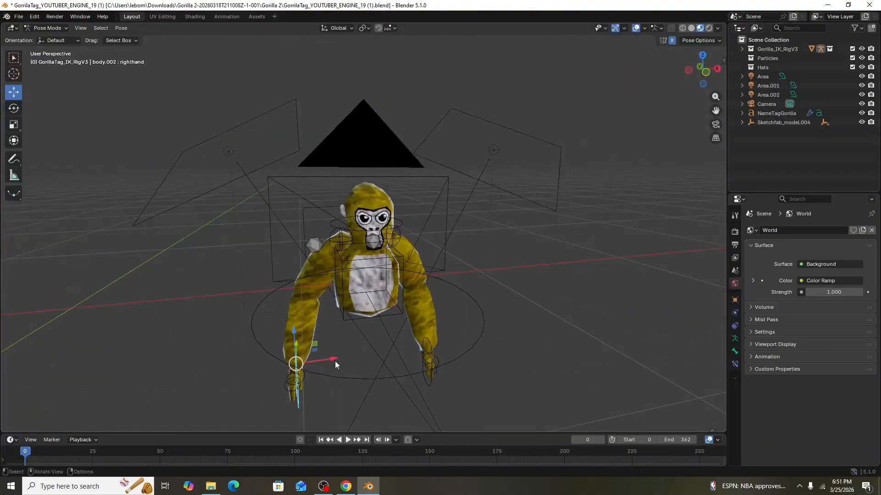
pyautogui.moveTo(335, 360); pyautogui.dragTo(319, 343)
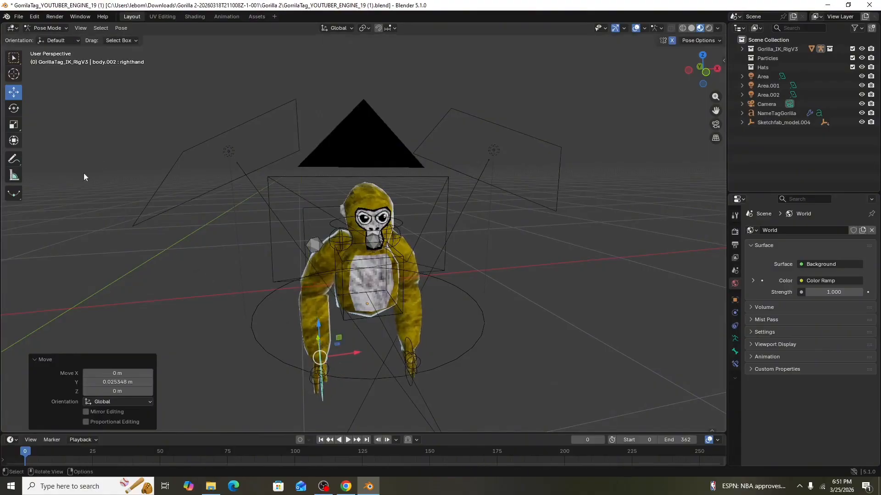
pyautogui.click(13, 108)
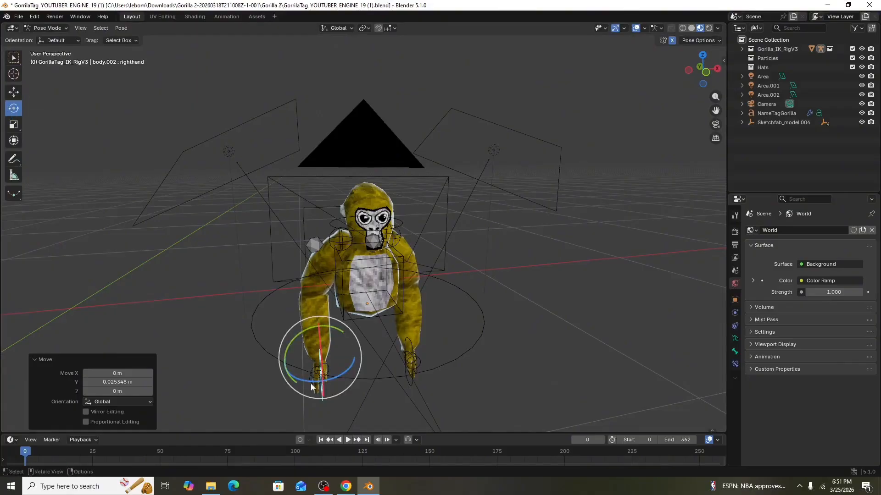
pyautogui.moveTo(311, 386); pyautogui.dragTo(361, 358)
pyautogui.moveTo(317, 336); pyautogui.dragTo(296, 266)
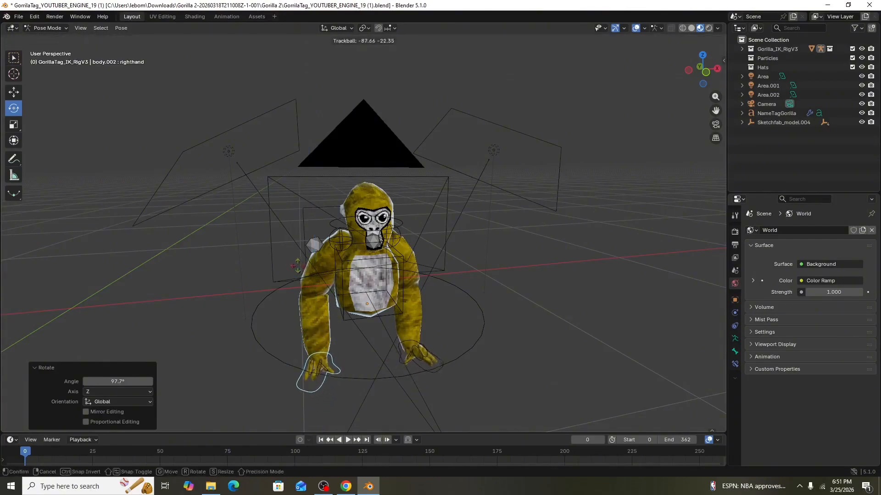
pyautogui.moveTo(301, 376); pyautogui.dragTo(318, 381)
pyautogui.click(563, 333)
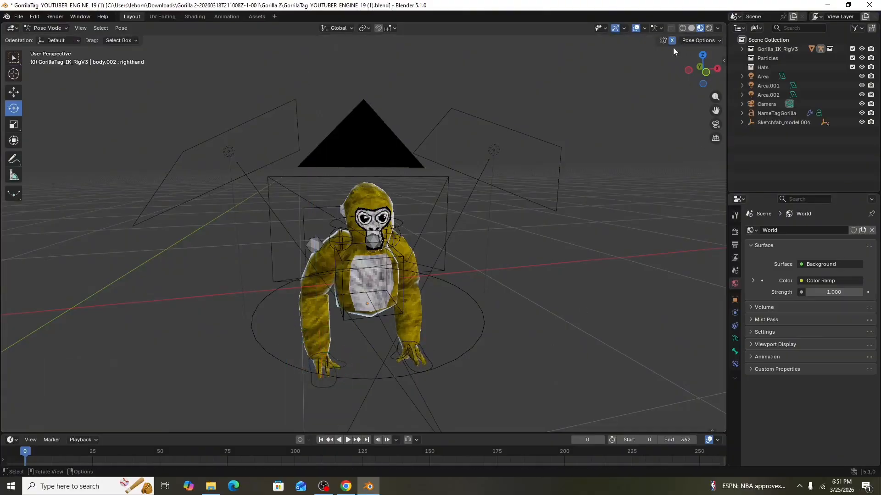
# - Leave Pose Mode for Object Mode and clear the selection
pyautogui.scroll(3, 439, 94)
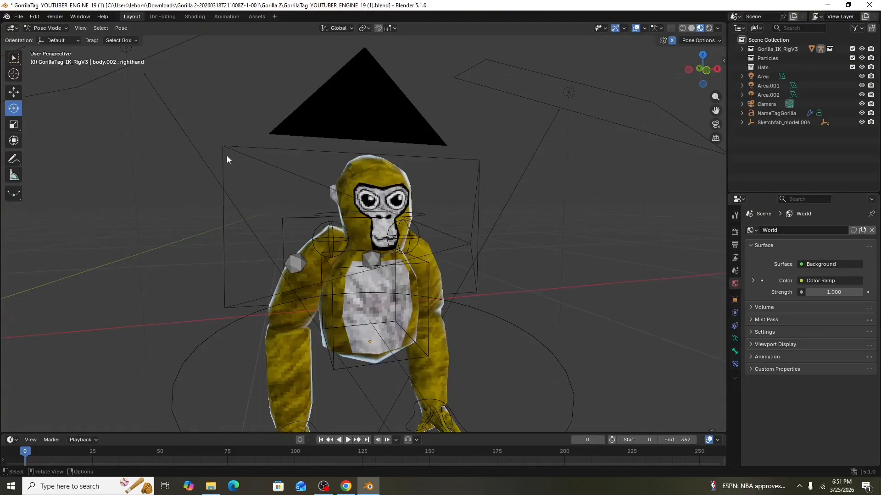
pyautogui.click(120, 71)
pyautogui.click(89, 140)
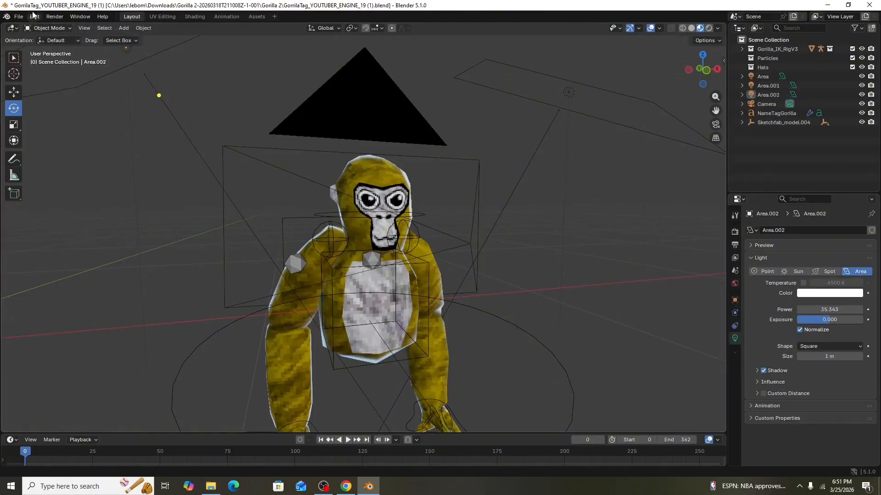
# - Start an FBX import and open the PFP Moonky download folder inside Downloads
pyautogui.click(19, 16)
pyautogui.moveTo(59, 145)
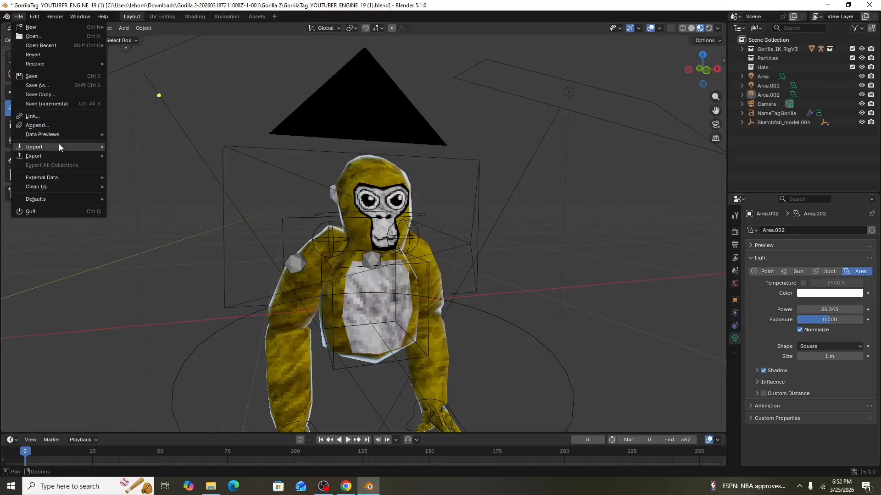
pyautogui.click(188, 229)
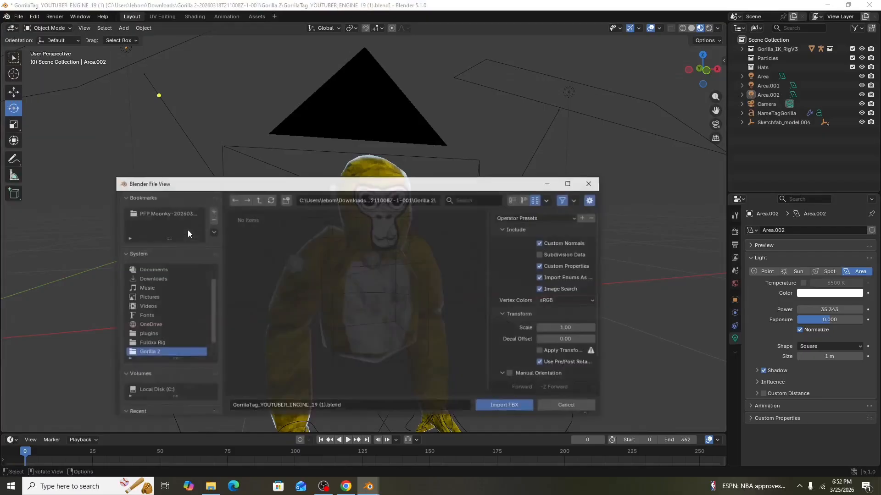
pyautogui.click(181, 278)
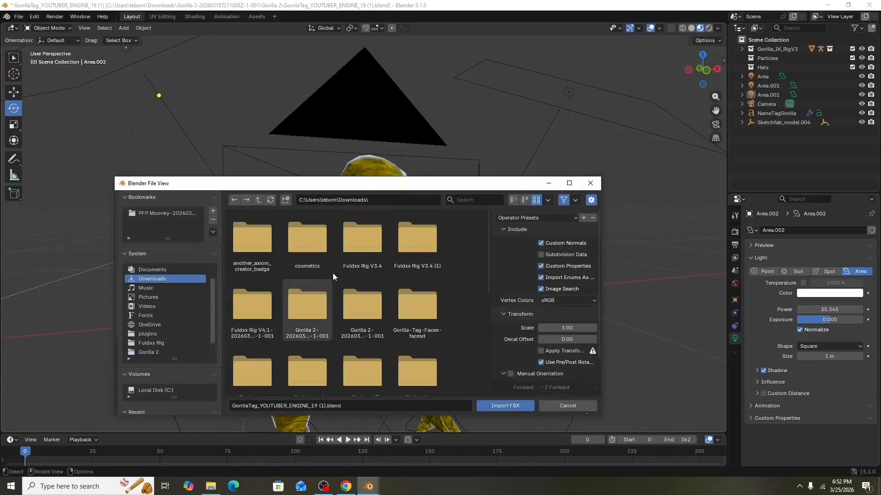
pyautogui.scroll(-1, 367, 298)
pyautogui.scroll(-4, 397, 293)
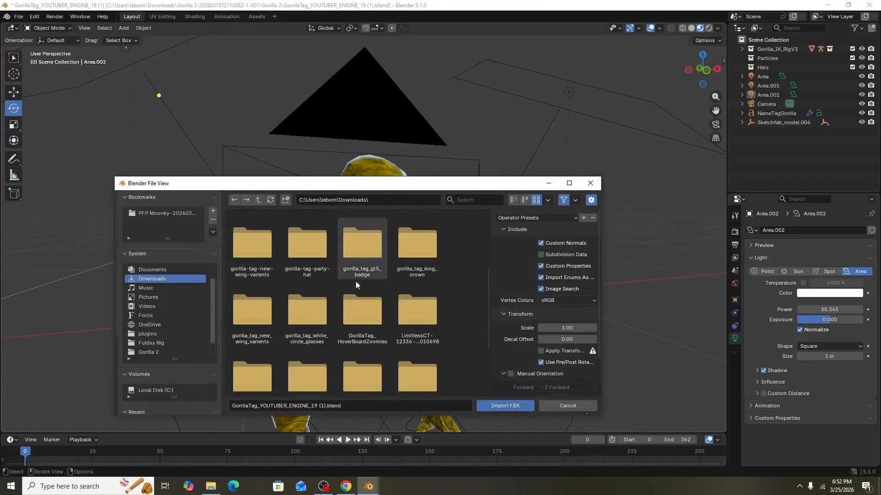
pyautogui.click(417, 297)
pyautogui.doubleClick(416, 297)
# - Import ANGEL WINGS.fbx from the Hat&Face folder of the PFP Moonky cosmetics
pyautogui.doubleClick(260, 236)
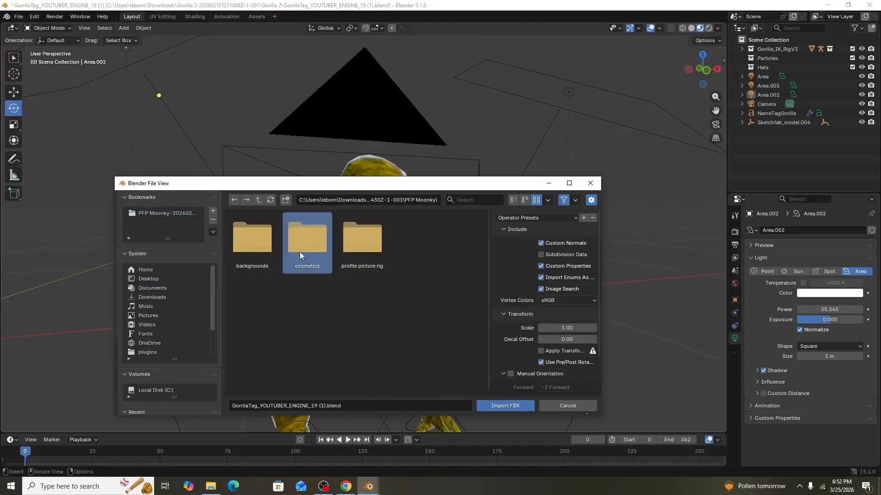
pyautogui.doubleClick(299, 252)
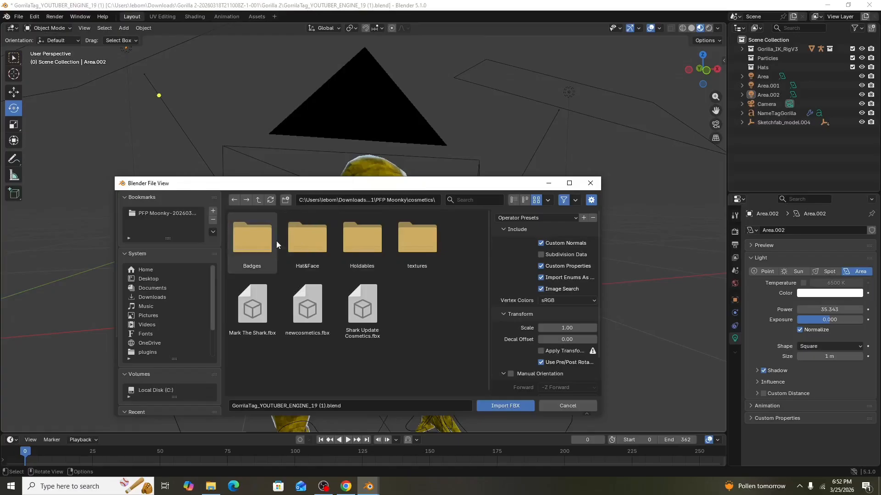
pyautogui.doubleClick(301, 226)
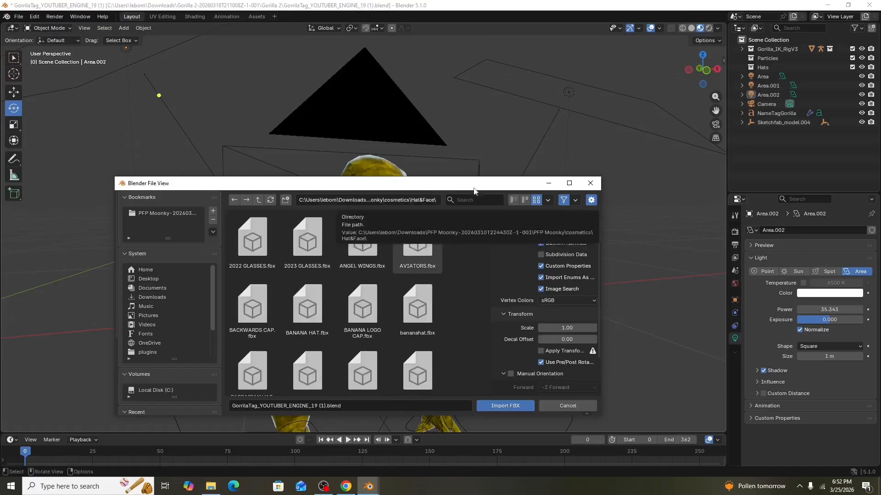
pyautogui.click(367, 247)
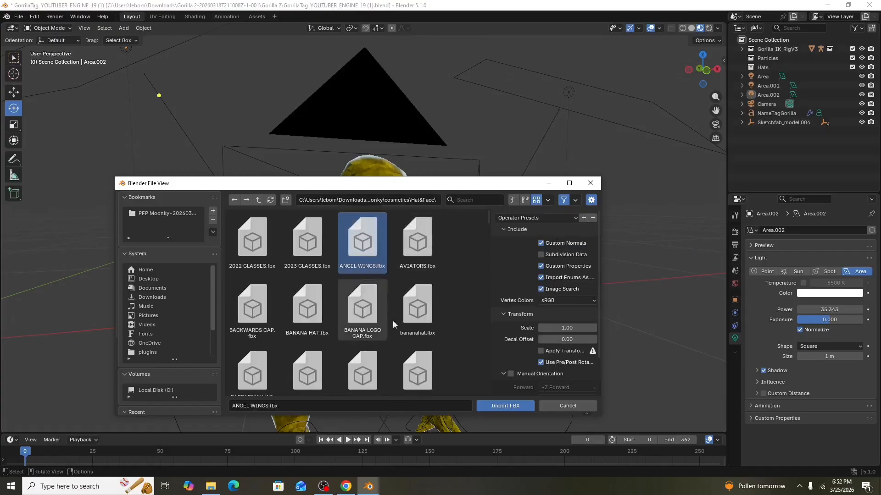
pyautogui.click(504, 406)
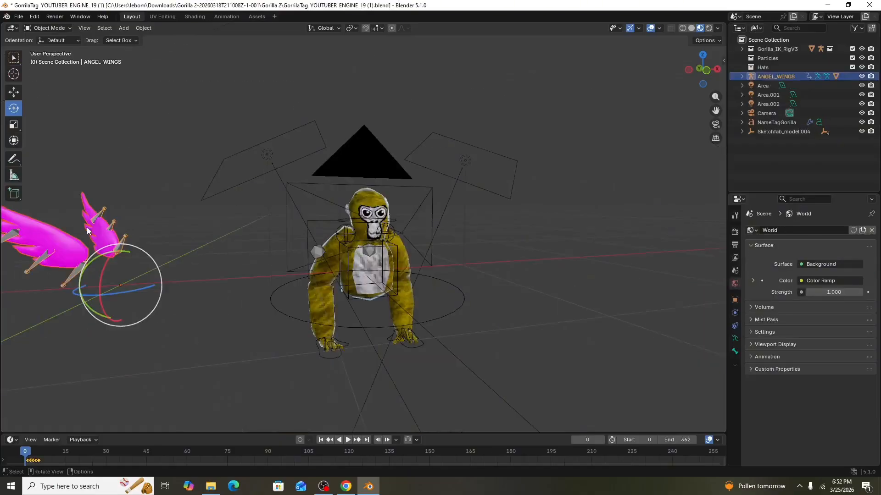
# - Apply Shade Auto Smooth at 30° to the imported wings mesh and trackball-rotate it by about -2.29° and -7.45°
pyautogui.scroll(-2, 120, 233)
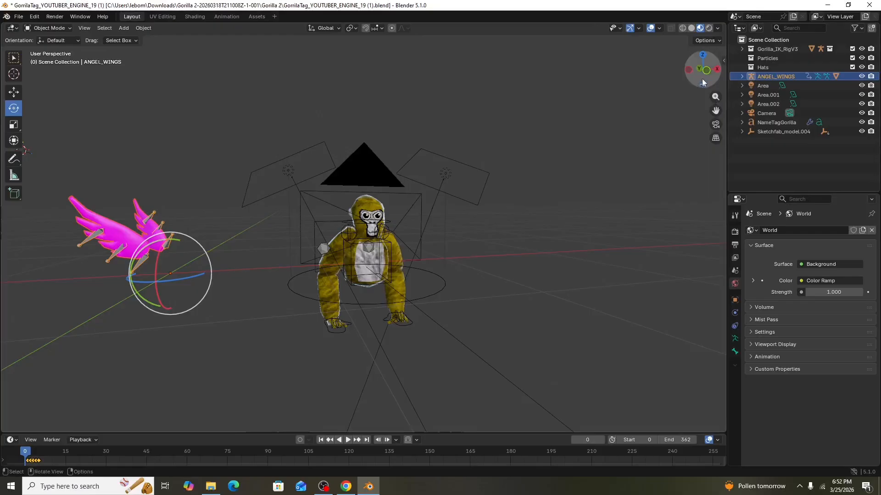
pyautogui.click(125, 236)
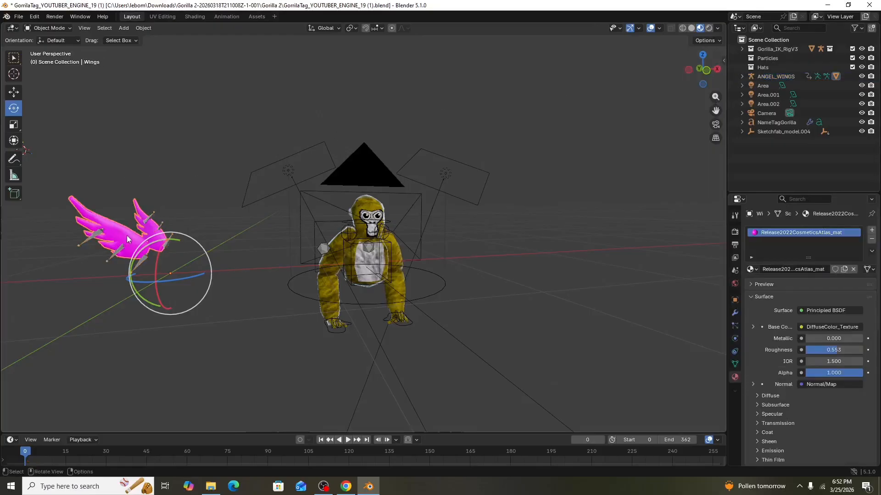
pyautogui.rightClick(126, 235)
pyautogui.click(136, 241)
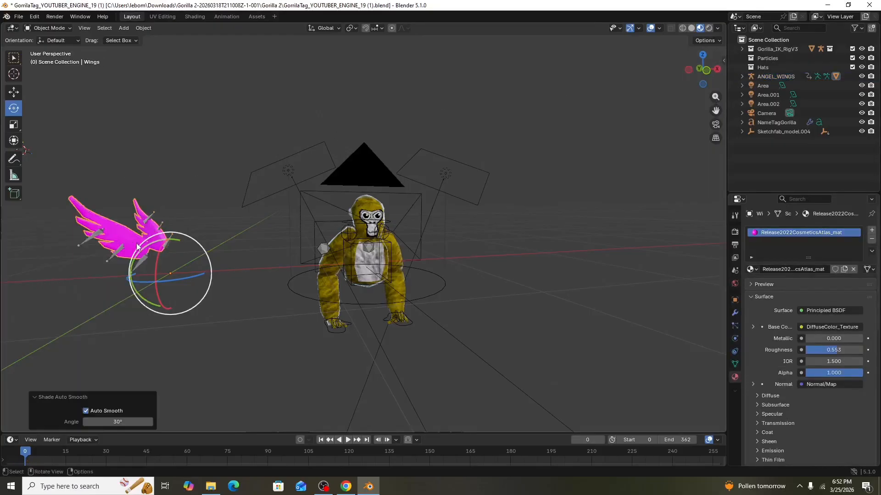
pyautogui.moveTo(198, 282); pyautogui.dragTo(192, 284)
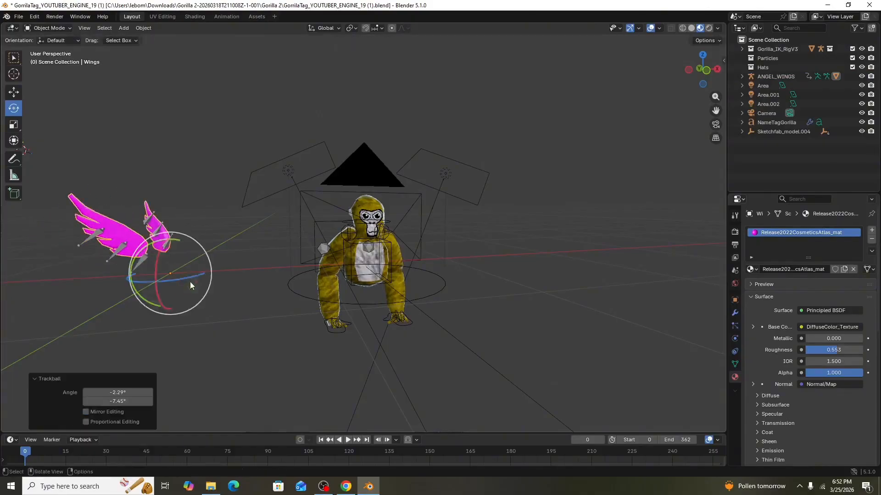
# - Rotate the ANGEL_WINGS armature so the wings spread to both sides, finishing with a turn of about -39.8° around Z
pyautogui.click(125, 250)
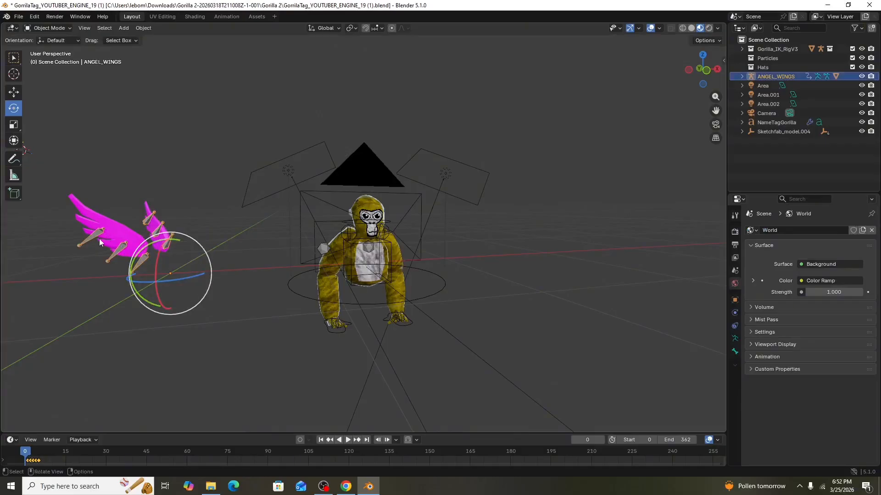
pyautogui.moveTo(188, 280); pyautogui.dragTo(178, 293)
pyautogui.click(177, 291)
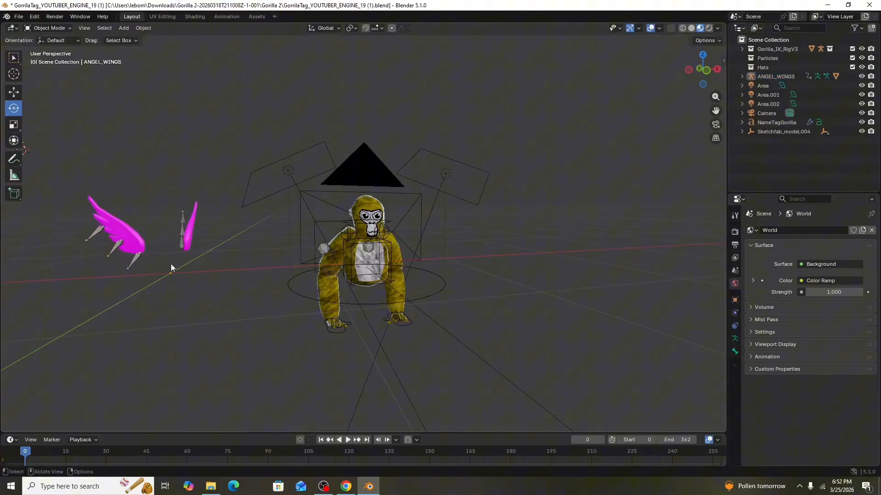
pyautogui.click(131, 237)
pyautogui.click(115, 252)
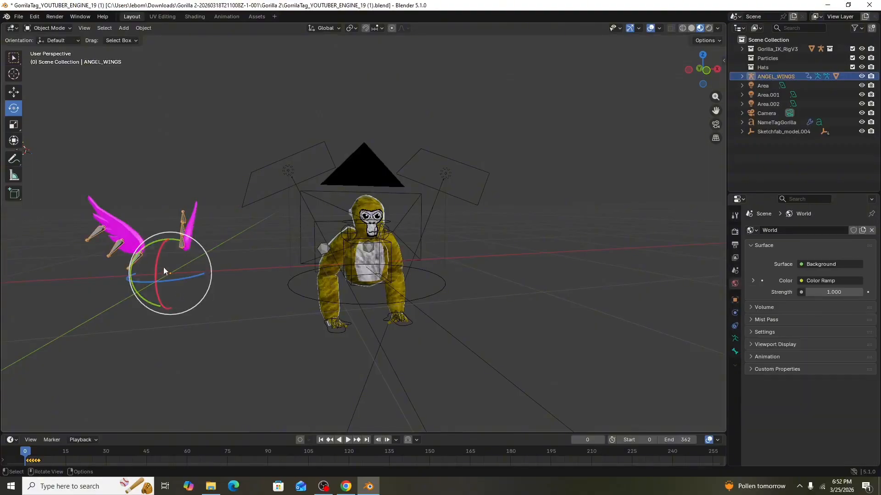
pyautogui.moveTo(163, 267); pyautogui.dragTo(1, 54)
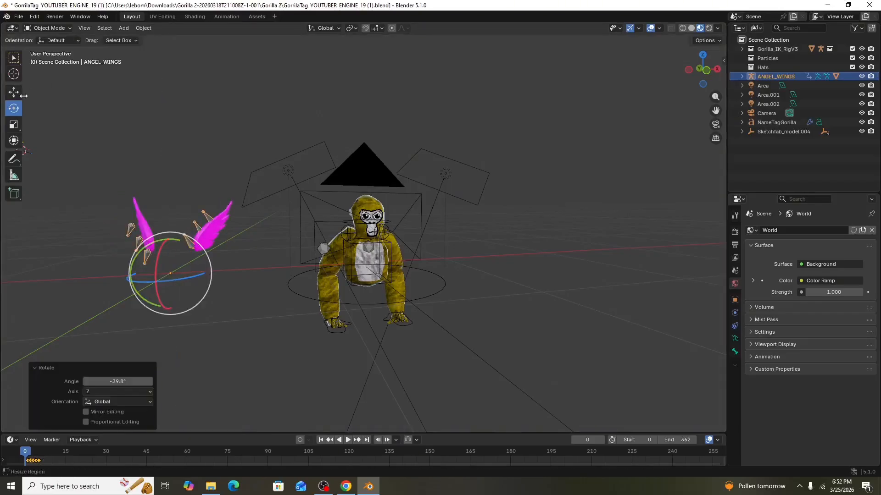
# - Move the ANGEL_WINGS armature about 1.37 m along X onto the gorilla and adjust it so its origin sits near the neck
pyautogui.click(13, 92)
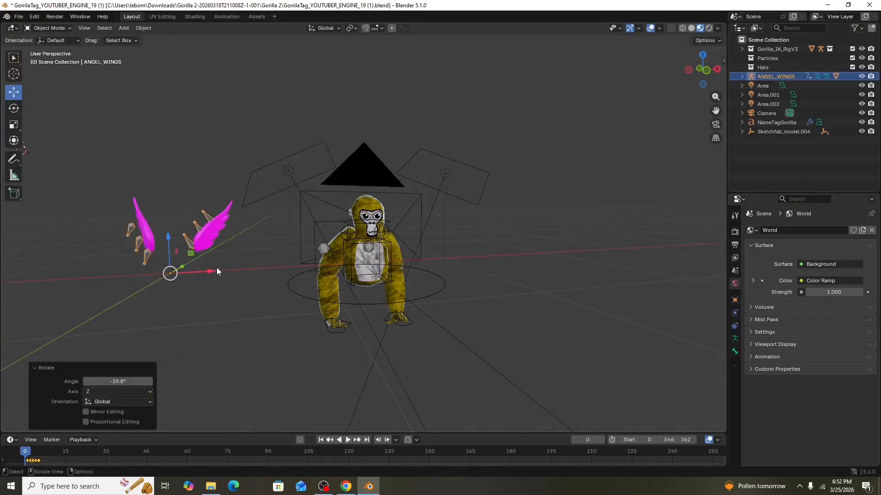
pyautogui.moveTo(216, 270); pyautogui.dragTo(406, 261)
pyautogui.scroll(5, 412, 222)
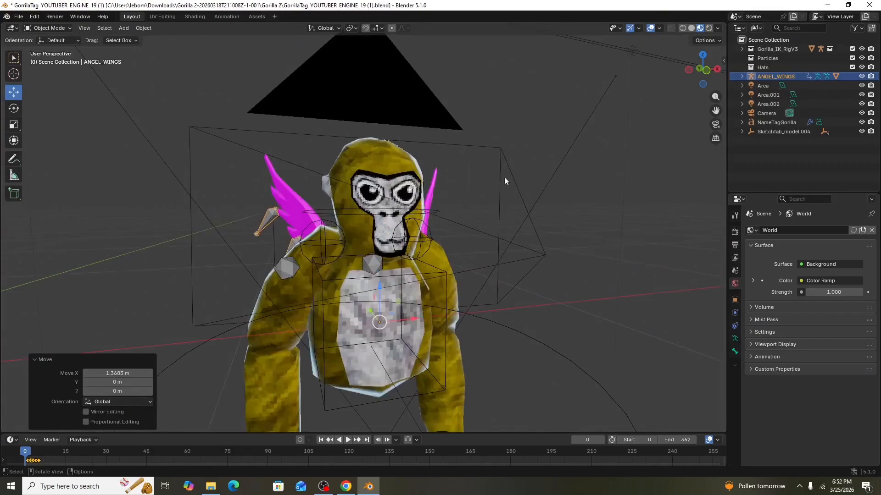
pyautogui.moveTo(369, 313); pyautogui.dragTo(367, 222)
pyautogui.moveTo(407, 257); pyautogui.dragTo(393, 249)
# - From the gorilla's side, move the wings mesh about 0.044 m up along Z and 0.031 m back along Y
pyautogui.moveTo(691, 59); pyautogui.dragTo(691, 68)
pyautogui.moveTo(690, 68); pyautogui.dragTo(569, 69)
pyautogui.click(338, 181)
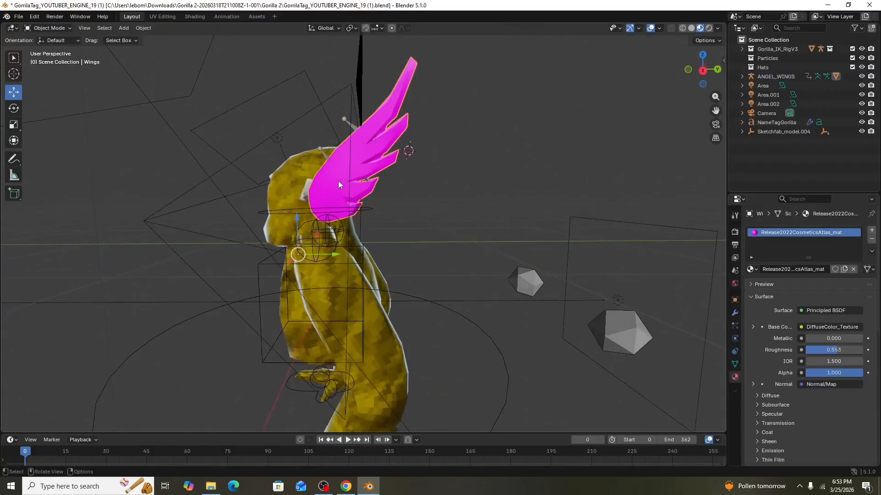
pyautogui.moveTo(293, 234); pyautogui.dragTo(299, 206)
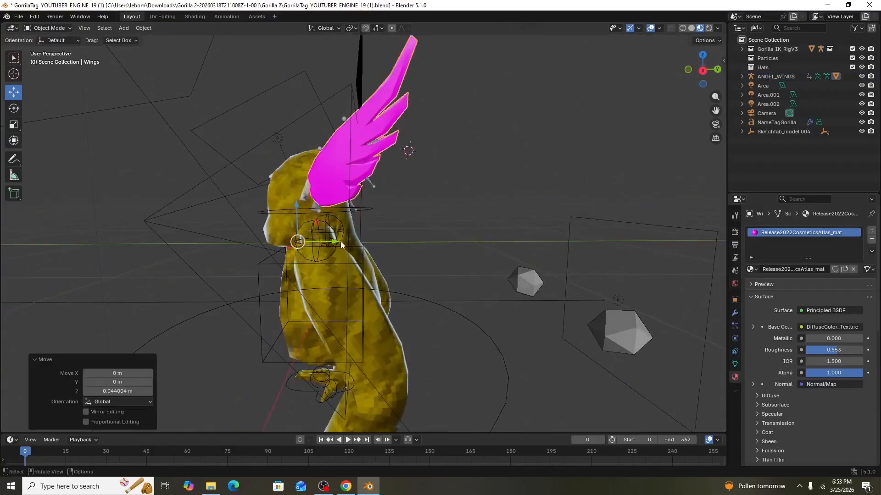
pyautogui.moveTo(340, 241); pyautogui.dragTo(352, 243)
# - Look through the scene camera and rotate the wings mesh slightly so it sits evenly on both sides of the head
pyautogui.moveTo(704, 70); pyautogui.dragTo(673, 70)
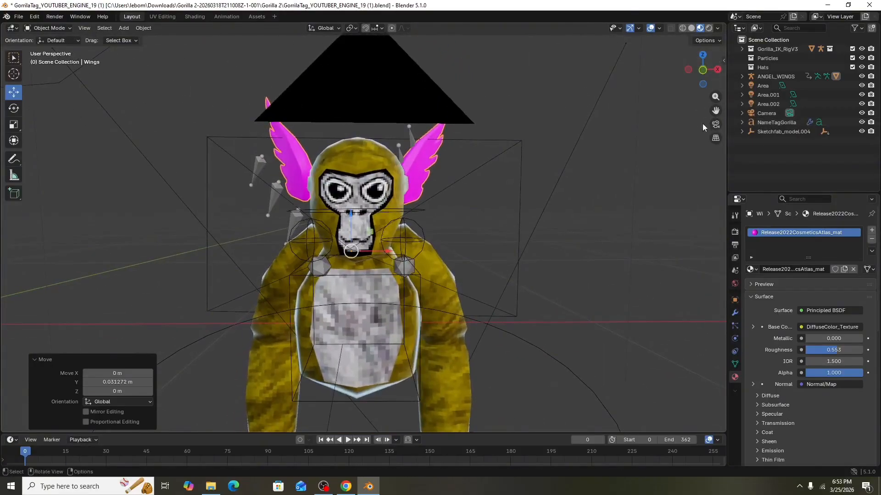
pyautogui.click(715, 124)
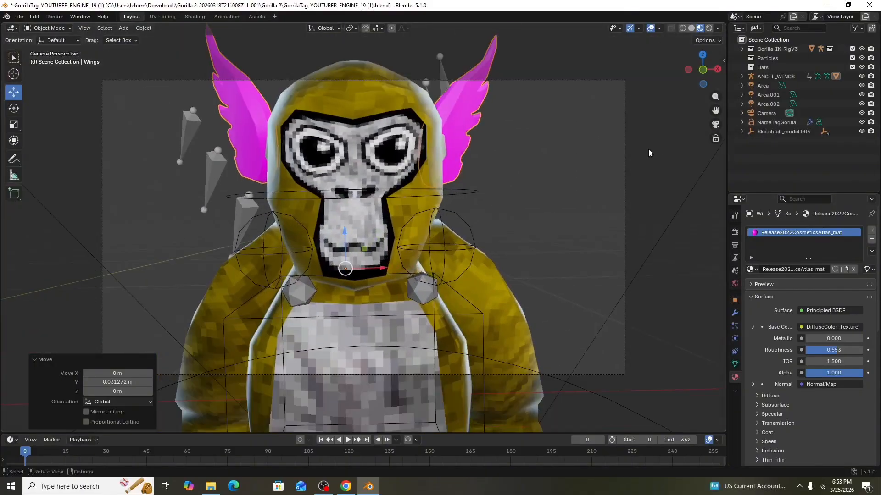
pyautogui.scroll(-1, 648, 150)
pyautogui.click(13, 108)
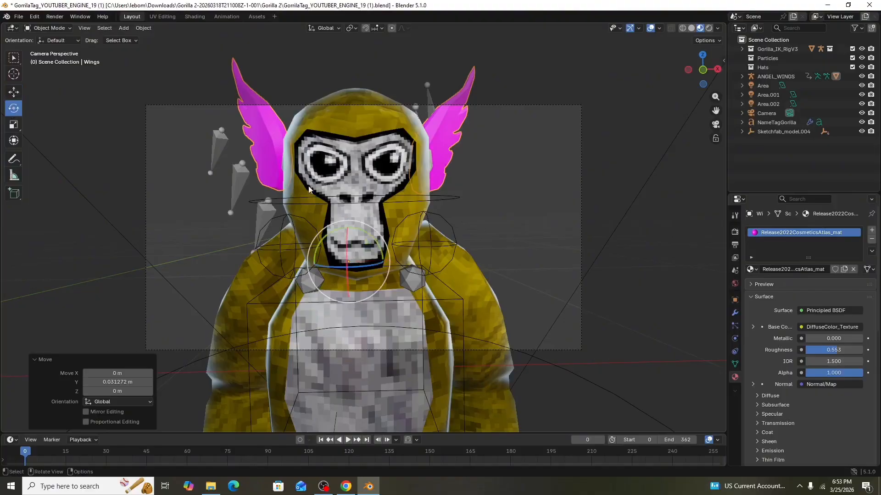
pyautogui.moveTo(359, 228); pyautogui.dragTo(358, 239)
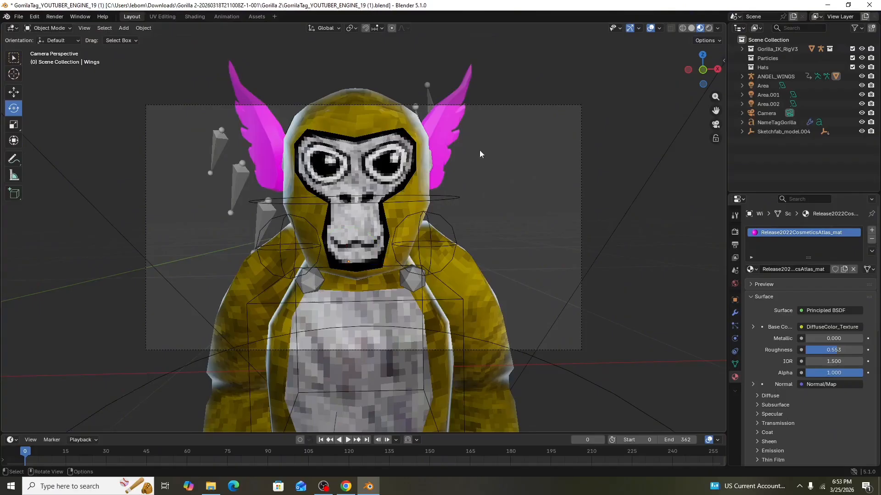
# - Choose Image Texture as the Base Color source of the wings' material
pyautogui.click(449, 123)
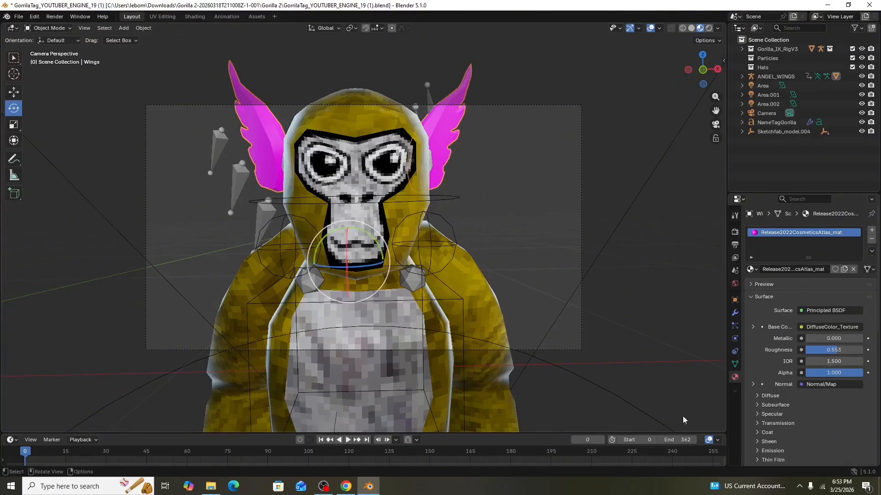
pyautogui.click(809, 328)
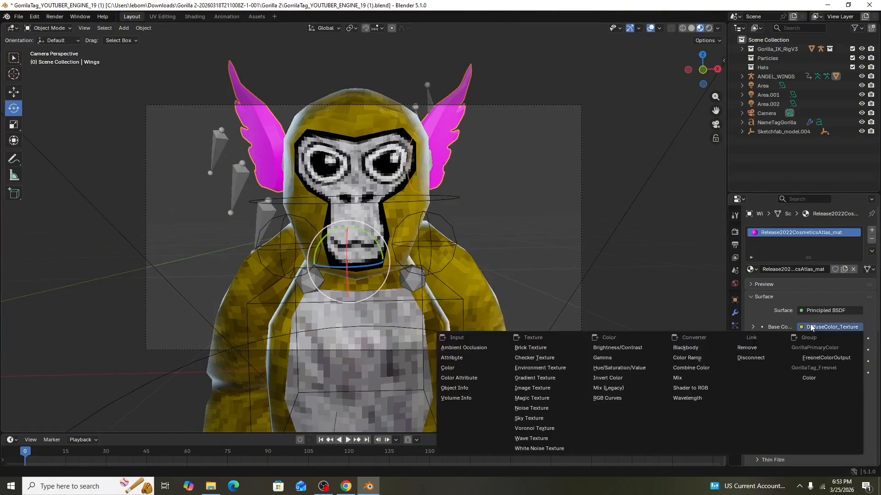
pyautogui.click(538, 388)
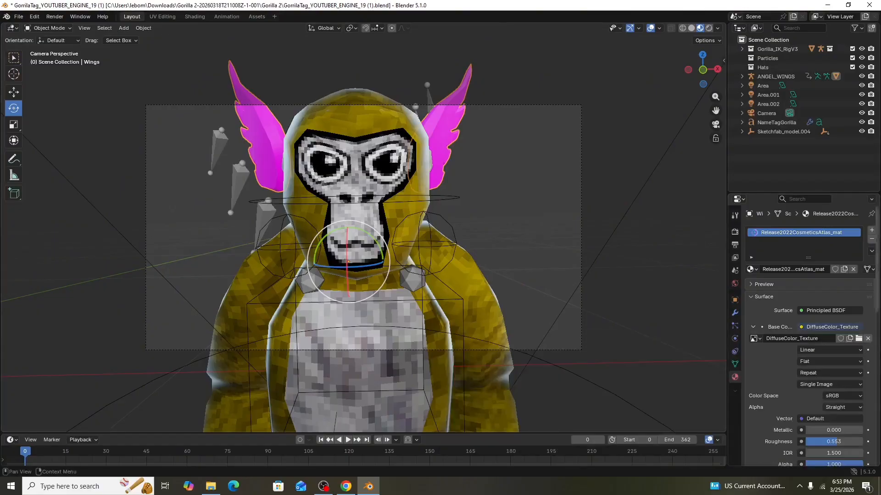
# - Unlink the missing image from the wings' Base Color and browse to the innermost Textures folder inside PFP Moonky's cosmetics
pyautogui.click(866, 342)
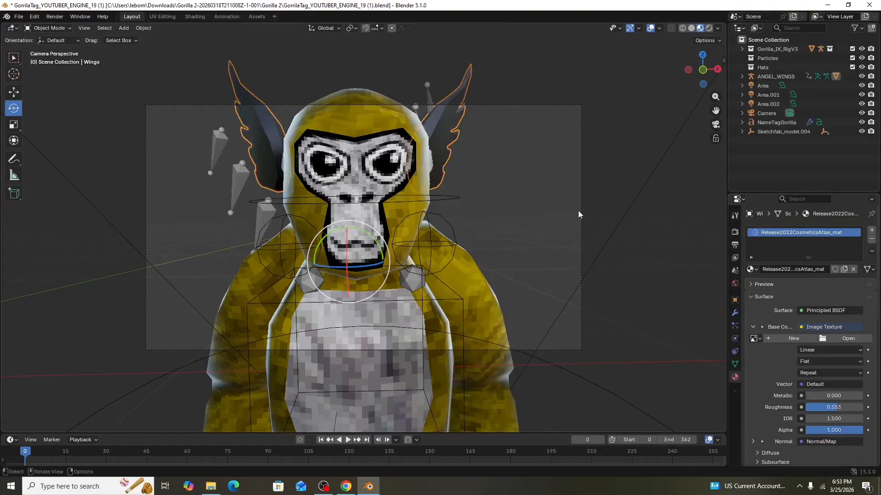
pyautogui.click(837, 341)
pyautogui.click(164, 279)
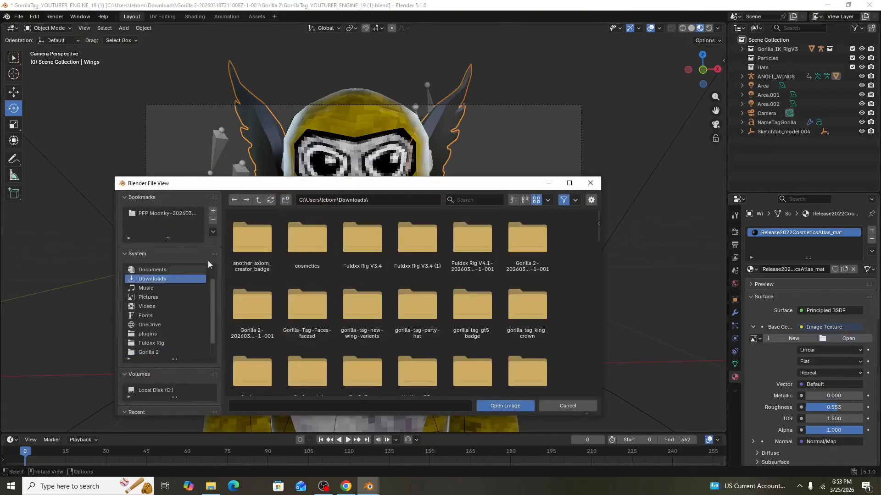
pyautogui.scroll(-6, 398, 325)
pyautogui.scroll(2, 436, 233)
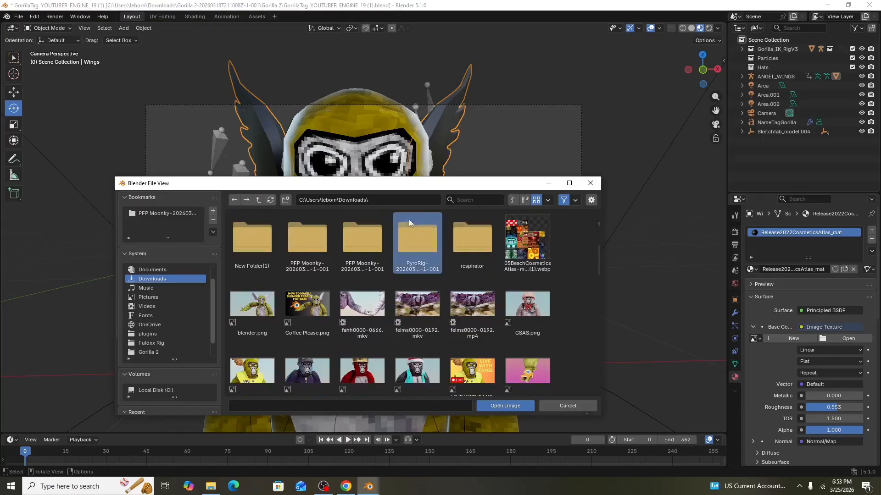
pyautogui.doubleClick(355, 240)
pyautogui.doubleClick(268, 227)
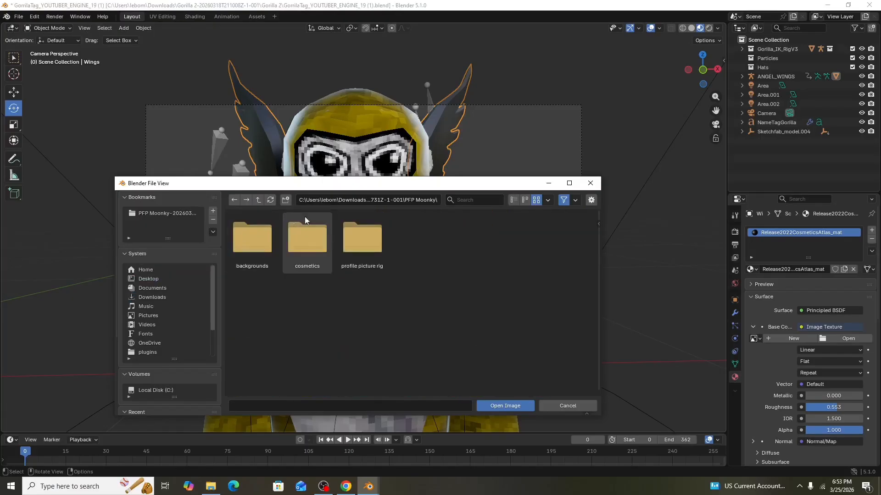
pyautogui.doubleClick(310, 232)
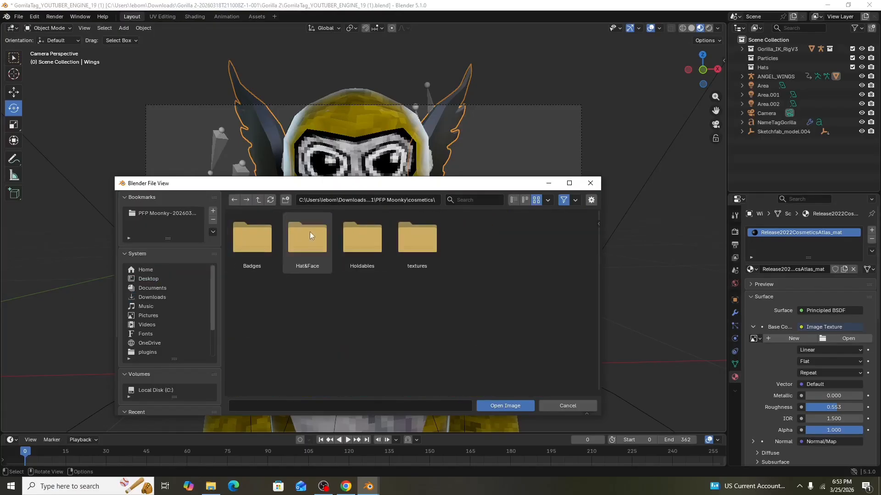
pyautogui.doubleClick(423, 241)
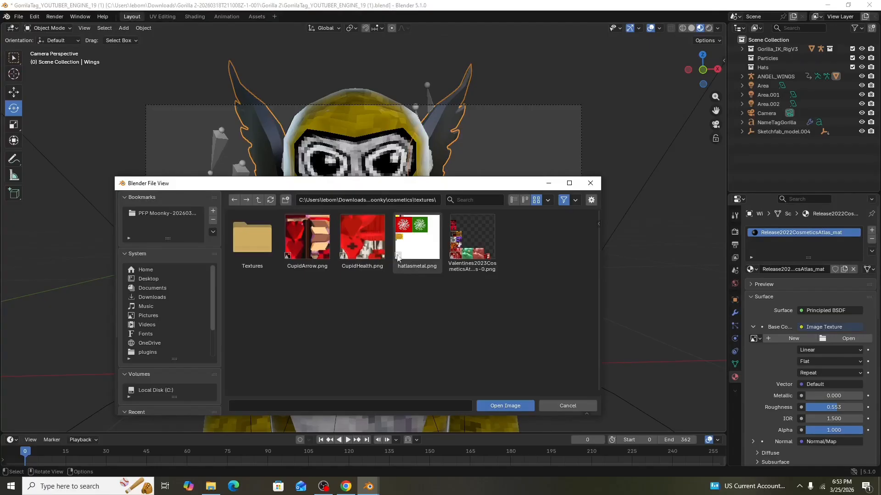
pyautogui.doubleClick(261, 247)
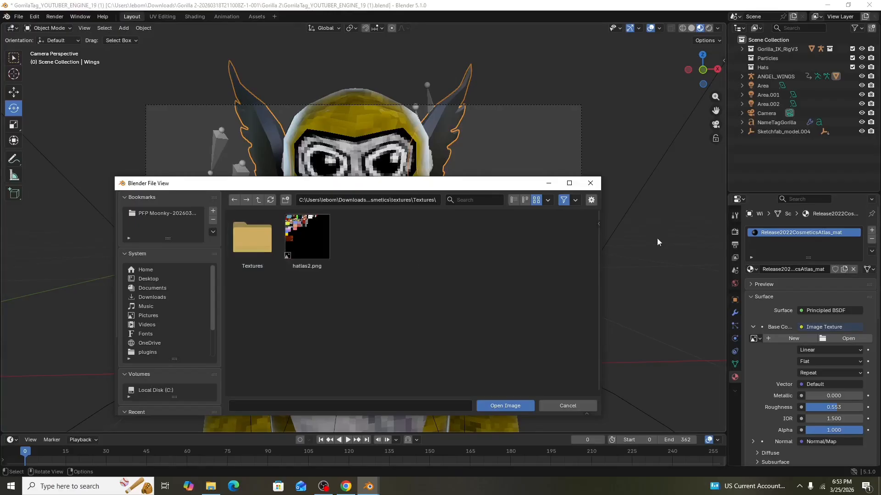
pyautogui.doubleClick(253, 248)
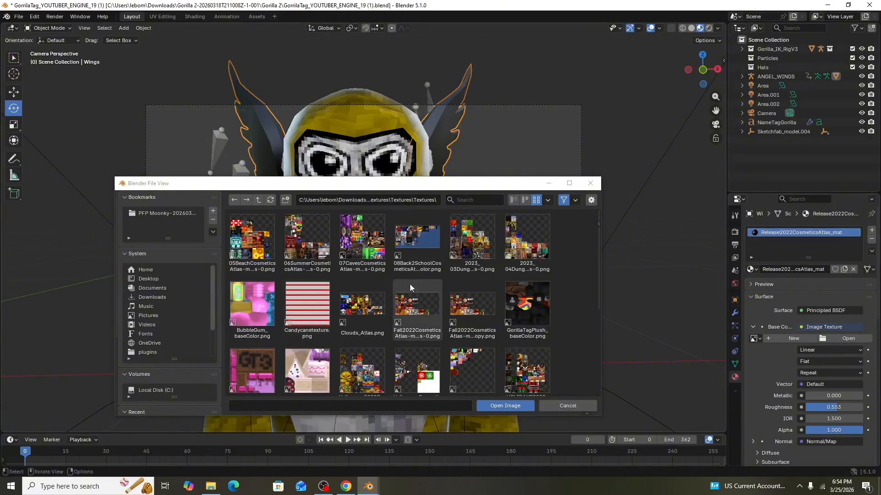
# - Load Clouds_Atlas.png as the wings' Base Color texture and deselect the wings in camera view
pyautogui.scroll(-1, 410, 288)
pyautogui.click(362, 289)
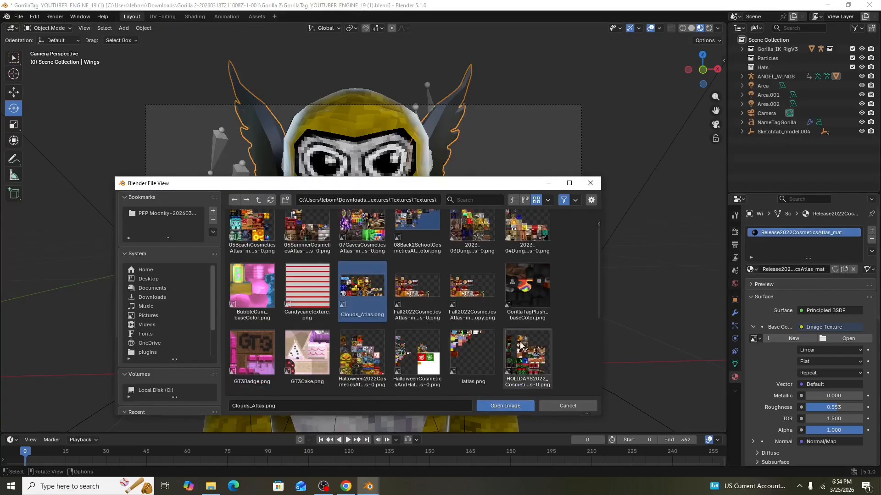
pyautogui.scroll(-5, 414, 366)
pyautogui.scroll(3, 414, 366)
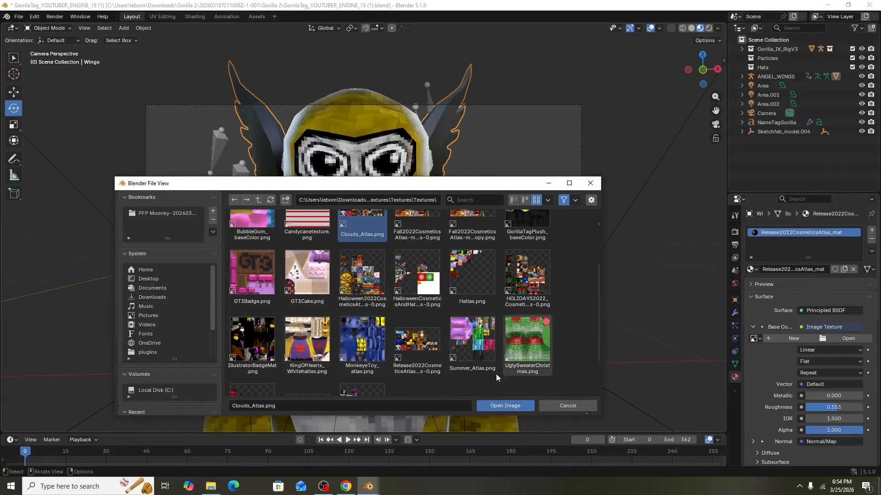
pyautogui.click(509, 406)
pyautogui.scroll(-3, 512, 394)
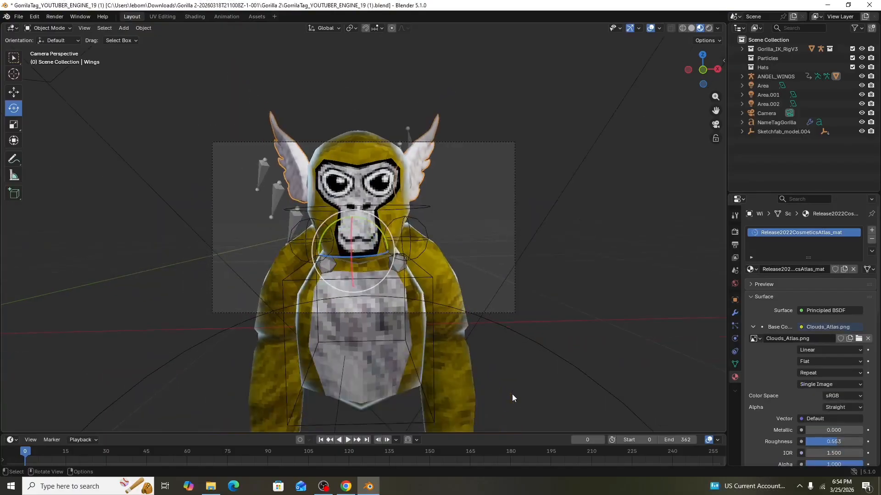
pyautogui.moveTo(695, 68); pyautogui.dragTo(694, 72)
pyautogui.press('KP_0')
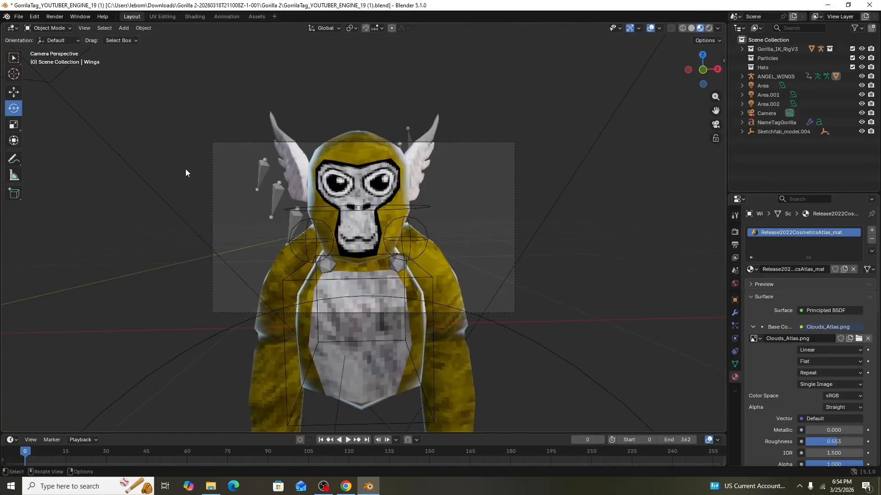
# - Start an FBX import and browse to the Badges folder inside PFP Moonky's cosmetics
pyautogui.click(18, 16)
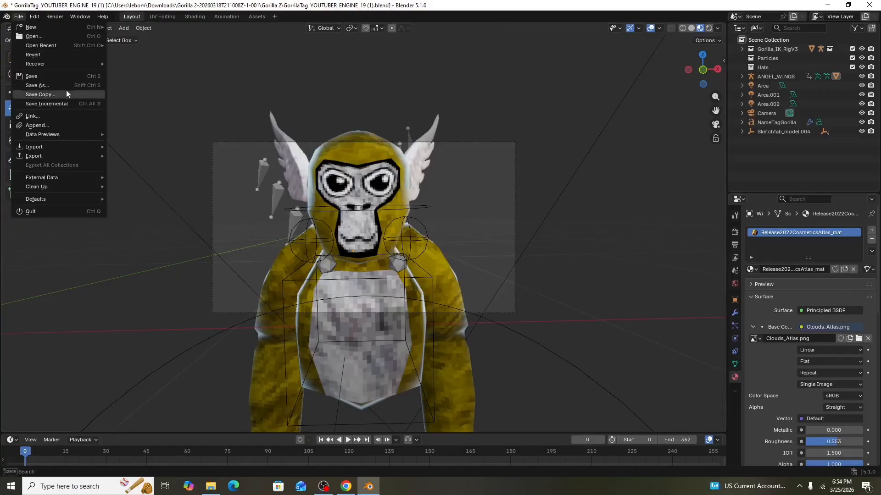
pyautogui.moveTo(46, 146)
pyautogui.click(161, 229)
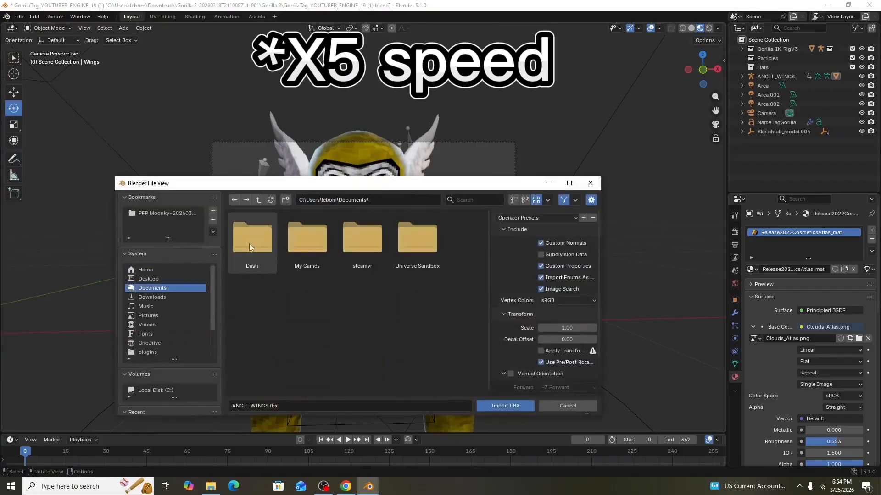
pyautogui.click(159, 298)
pyautogui.scroll(-10, 403, 312)
pyautogui.doubleClick(412, 286)
pyautogui.doubleClick(257, 243)
pyautogui.doubleClick(257, 243)
pyautogui.click(312, 244)
pyautogui.doubleClick(252, 243)
# - Filter the Badges folder by "yell" and import the yellow rain shawl FBX
pyautogui.click(472, 200)
pyautogui.write('yell')
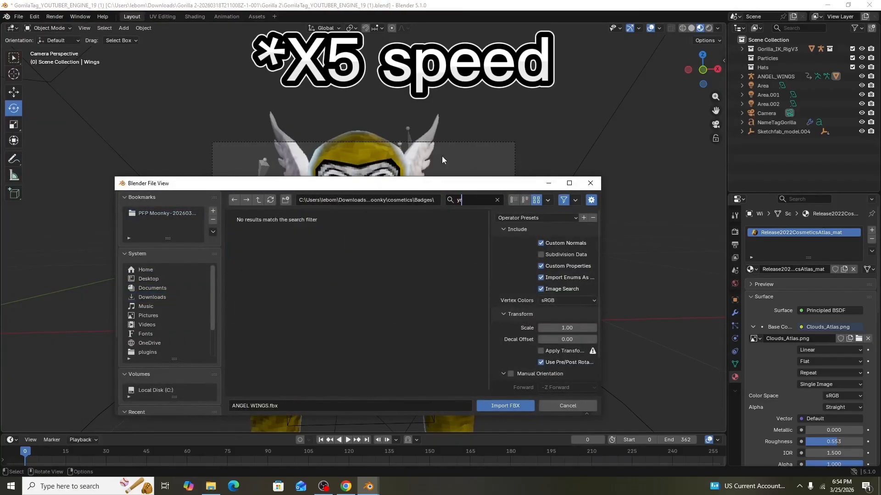
pyautogui.press('Return')
pyautogui.doubleClick(304, 256)
pyautogui.scroll(-2, 127, 290)
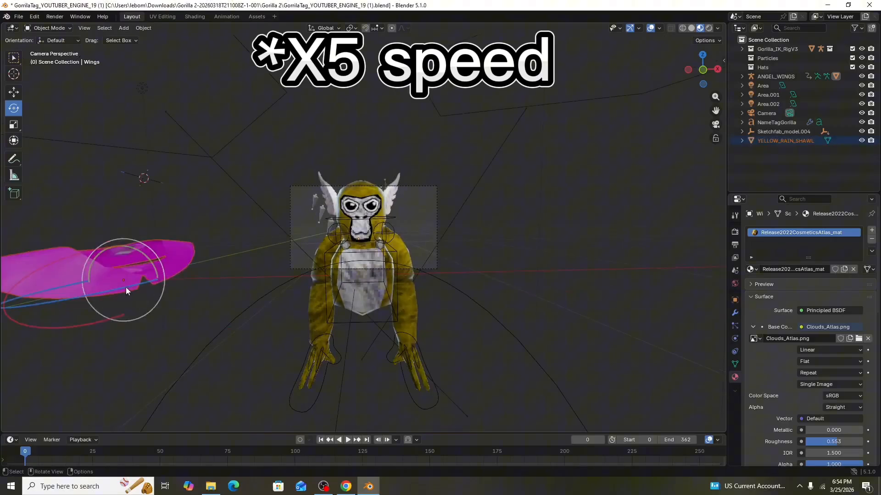
# - Rotate the yellow rain shawl -65.7° around Z and move it along X onto the gorilla
pyautogui.moveTo(126, 289); pyautogui.dragTo(109, 297)
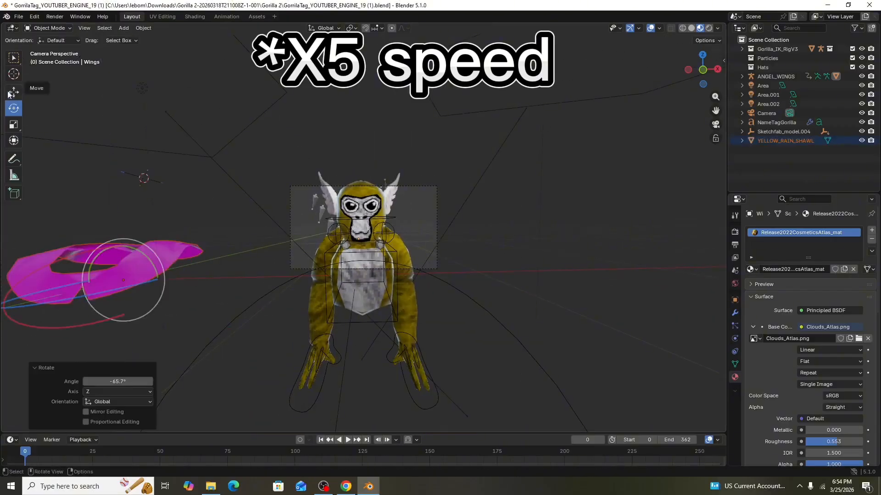
pyautogui.click(14, 92)
pyautogui.moveTo(164, 279); pyautogui.dragTo(408, 274)
pyautogui.scroll(3, 408, 275)
# - Rotate the shawl to fit around the gorilla's shoulders, move it about -0.014 m along Y, and return to the camera view
pyautogui.click(13, 124)
pyautogui.click(14, 109)
pyautogui.moveTo(373, 330); pyautogui.dragTo(366, 288)
pyautogui.click(14, 92)
pyautogui.moveTo(371, 284); pyautogui.dragTo(328, 286, button='middle')
pyautogui.moveTo(346, 320); pyautogui.dragTo(330, 325)
pyautogui.click(715, 125)
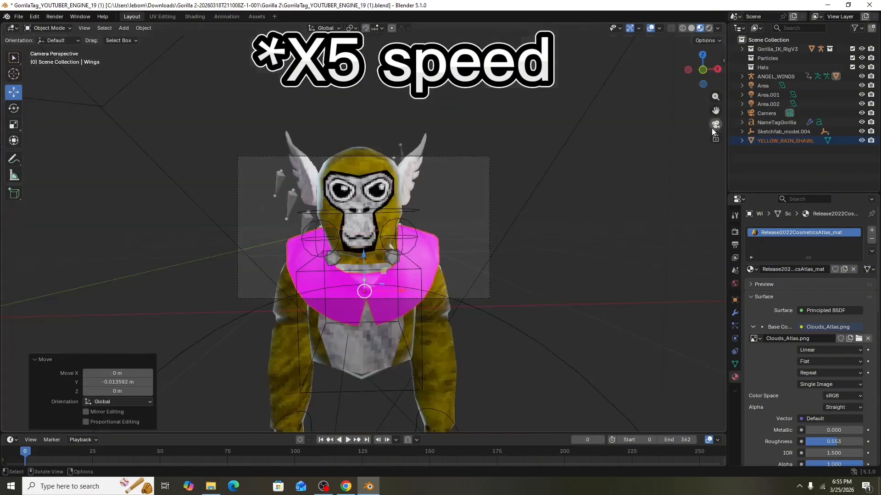
# - Select the shawl and apply Shade Auto Smooth with a 30° angle
pyautogui.click(411, 248)
pyautogui.click(424, 246)
pyautogui.rightClick(425, 243)
pyautogui.click(412, 240)
# - Choose Image Texture as the Base Color source of the shawl's hatlas material and start opening an image file
pyautogui.click(801, 327)
pyautogui.click(532, 388)
pyautogui.click(848, 338)
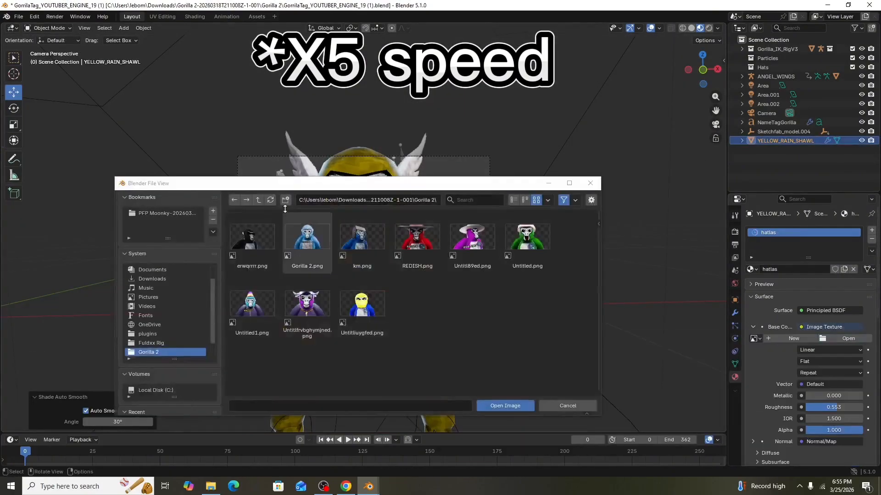
# - Load hatlas2.png from PFP Moonky's cosmetics textures as the shawl's Base Color texture and deselect the shawl
pyautogui.click(152, 279)
pyautogui.scroll(-5, 459, 293)
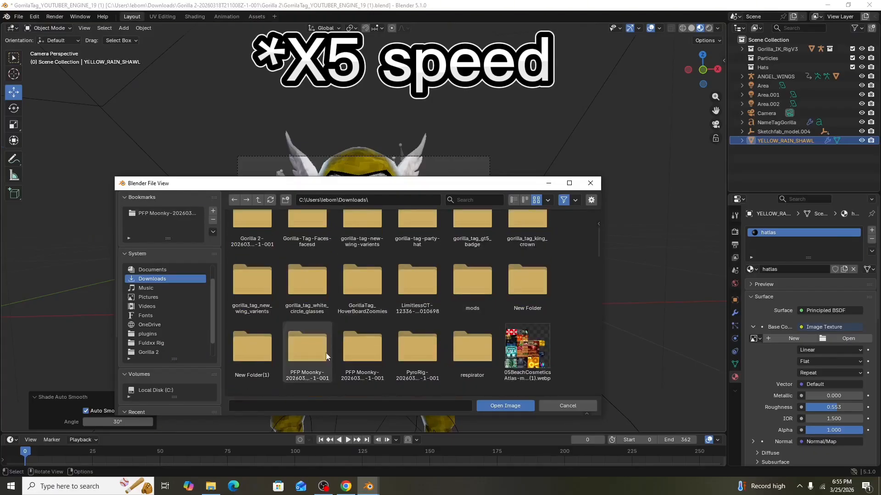
pyautogui.doubleClick(327, 355)
pyautogui.doubleClick(258, 243)
pyautogui.doubleClick(399, 238)
pyautogui.click(259, 243)
pyautogui.click(505, 407)
pyautogui.click(505, 348)
pyautogui.scroll(3, 433, 331)
pyautogui.scroll(-4, 431, 330)
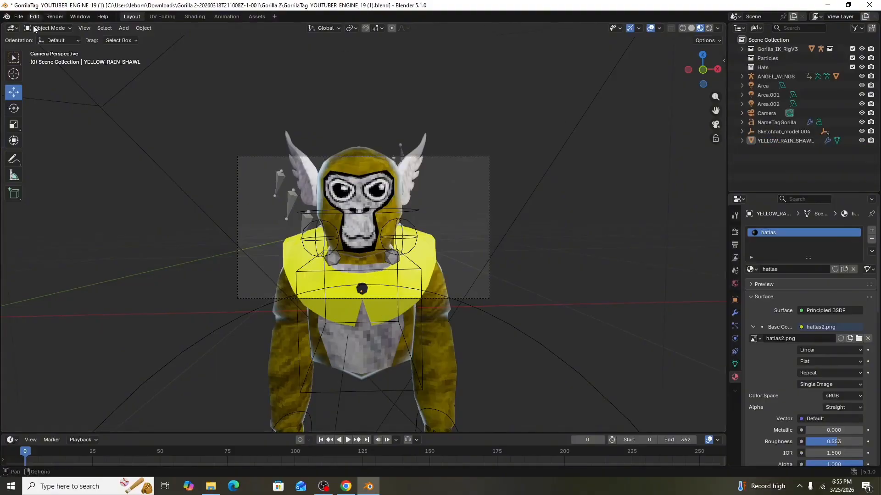
# - Switch to Chrome and search Google Images for "AA badge"
pyautogui.hotkey('alt', 'Tab')
pyautogui.click(121, 9)
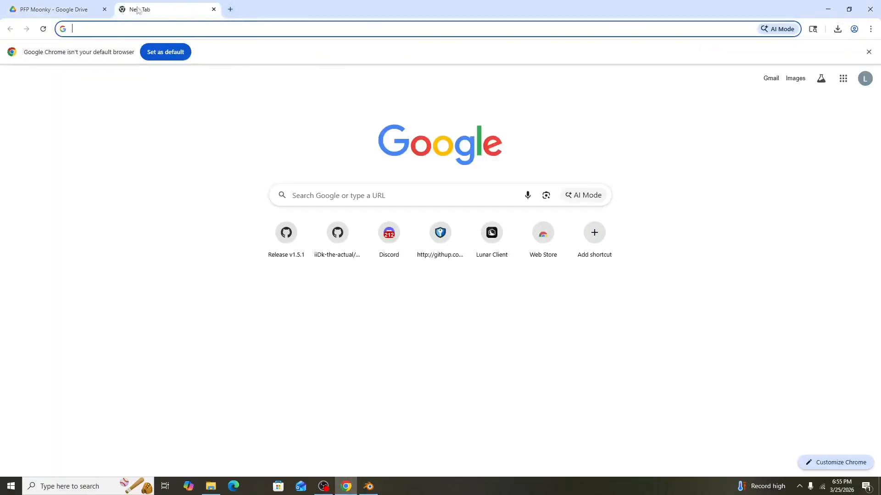
pyautogui.write('AA ')
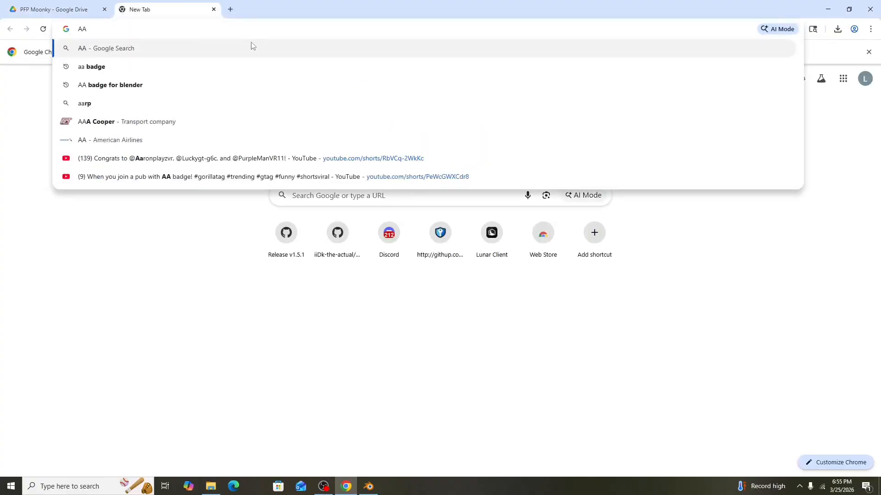
pyautogui.write('badge')
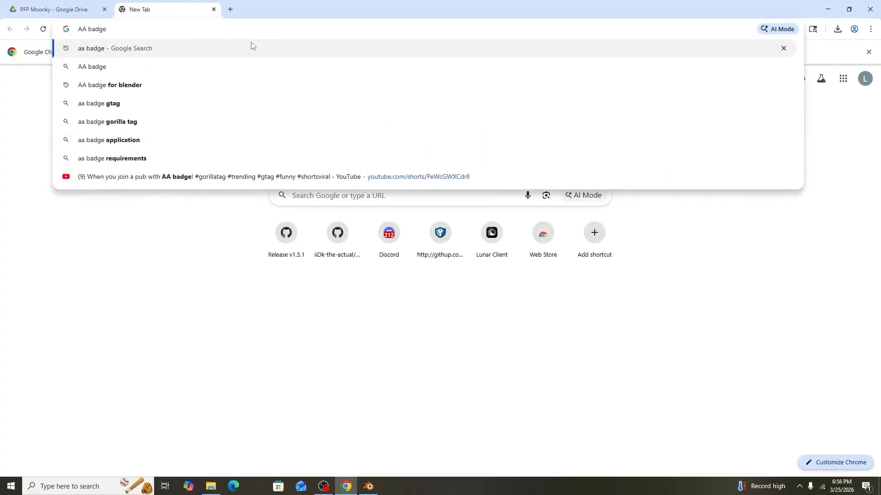
pyautogui.press('Return')
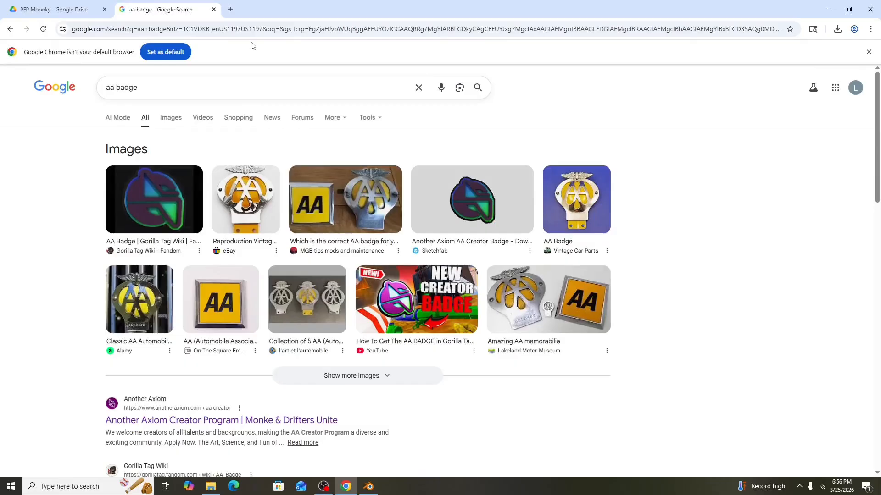
pyautogui.click(168, 120)
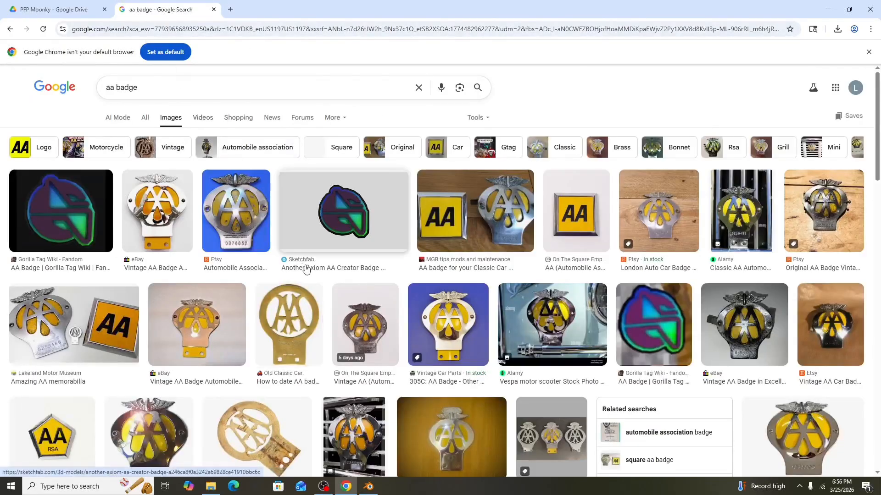
pyautogui.click(236, 211)
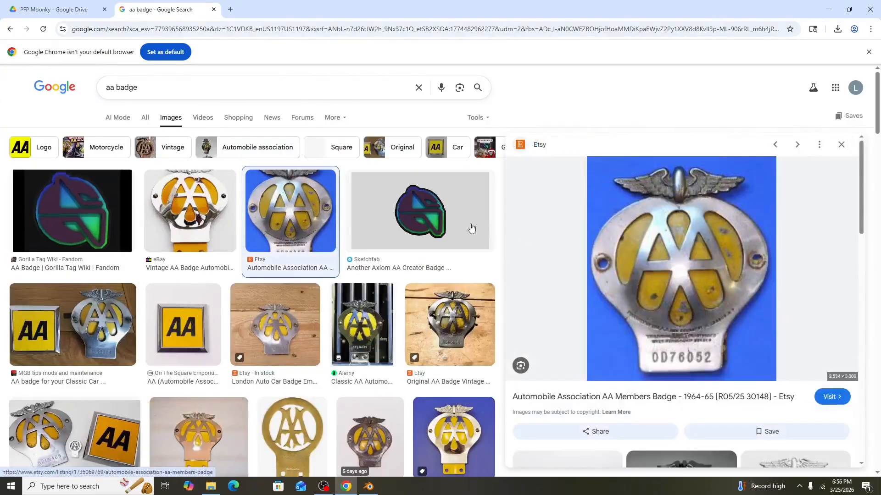
pyautogui.click(516, 213)
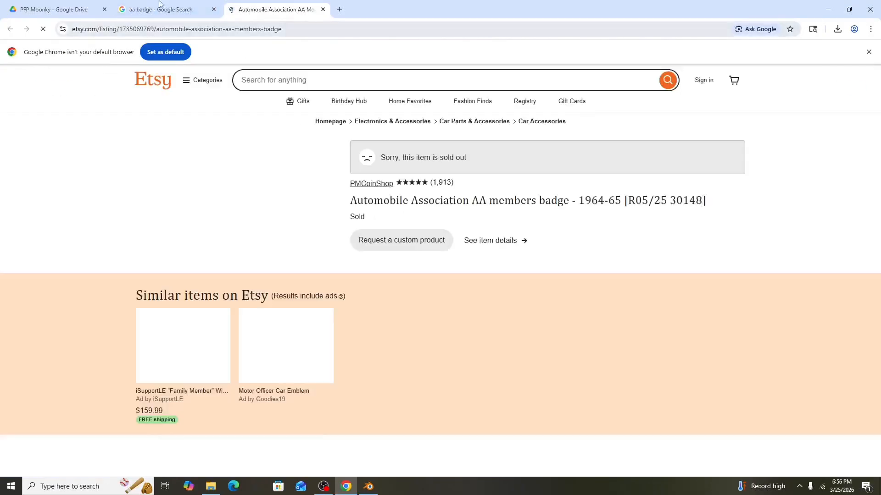
pyautogui.click(323, 9)
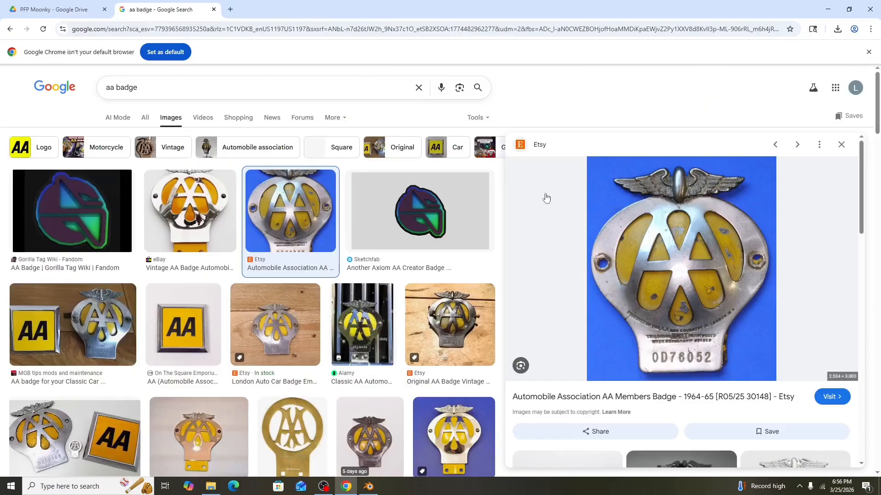
# - Open the Sketchfab page of the Another Axiom AA Creator Badge and download the model in glTF format
pyautogui.click(426, 205)
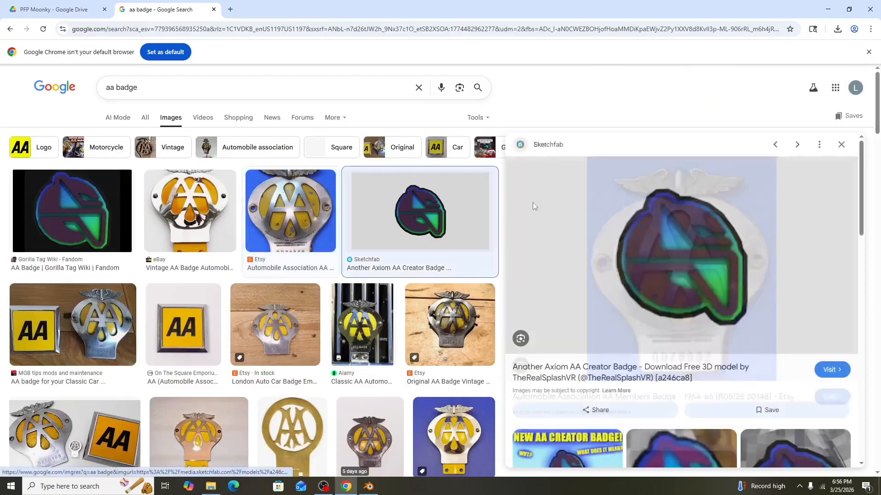
pyautogui.click(659, 224)
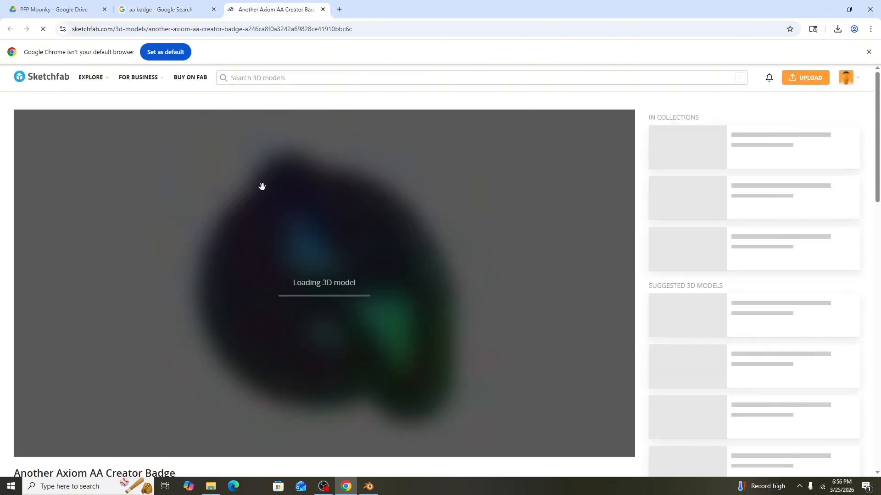
pyautogui.scroll(-3, 94, 287)
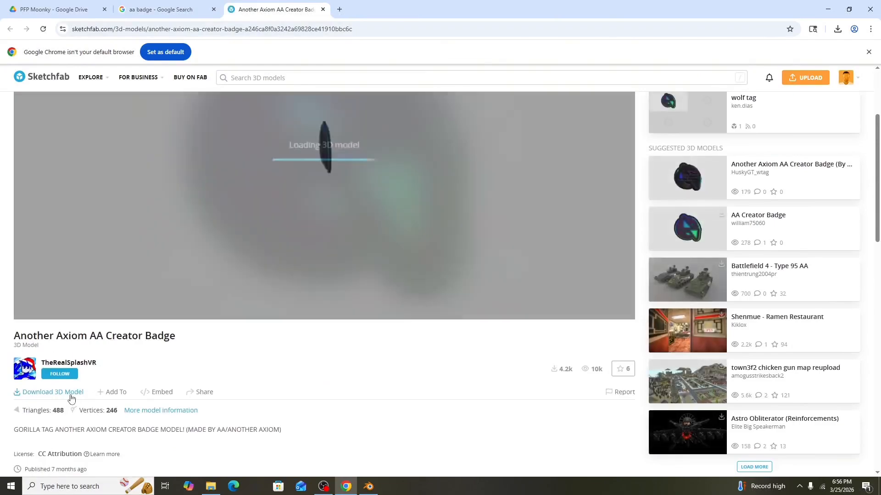
pyautogui.click(71, 392)
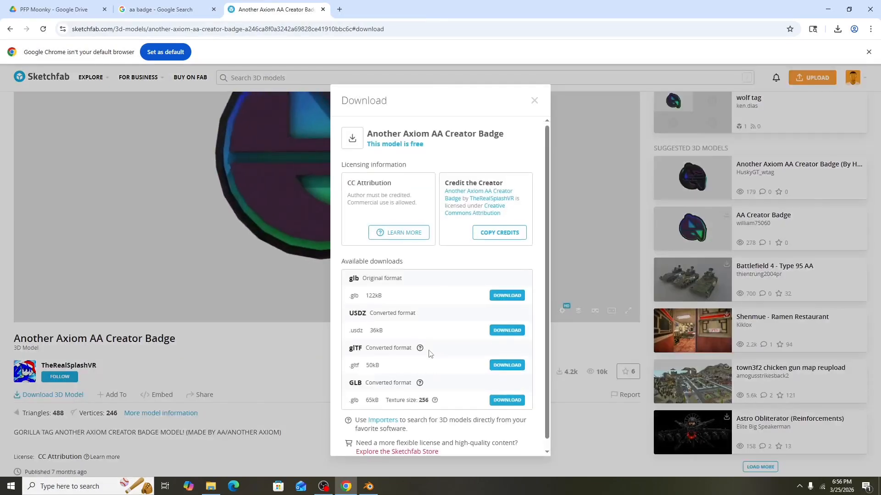
pyautogui.scroll(-1, 424, 351)
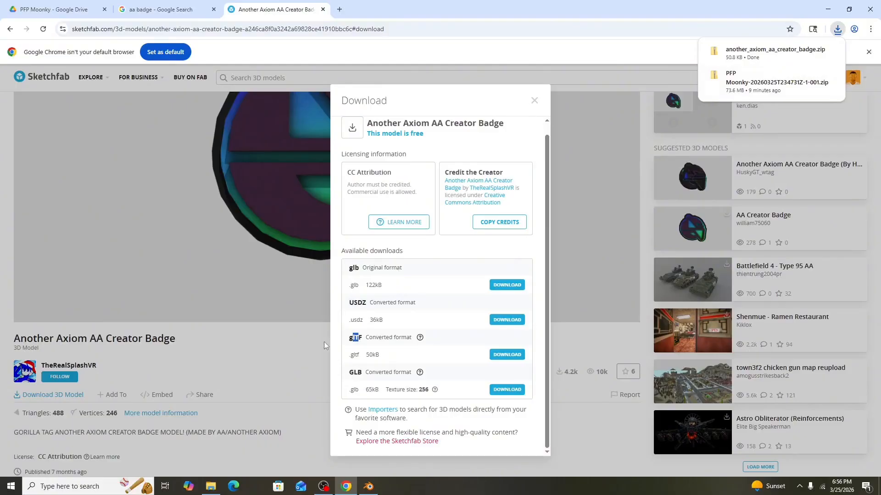
# - Switch to File Explorer and extract the another_axiom_aa_creator_badge zip in the Downloads folder
pyautogui.click(210, 486)
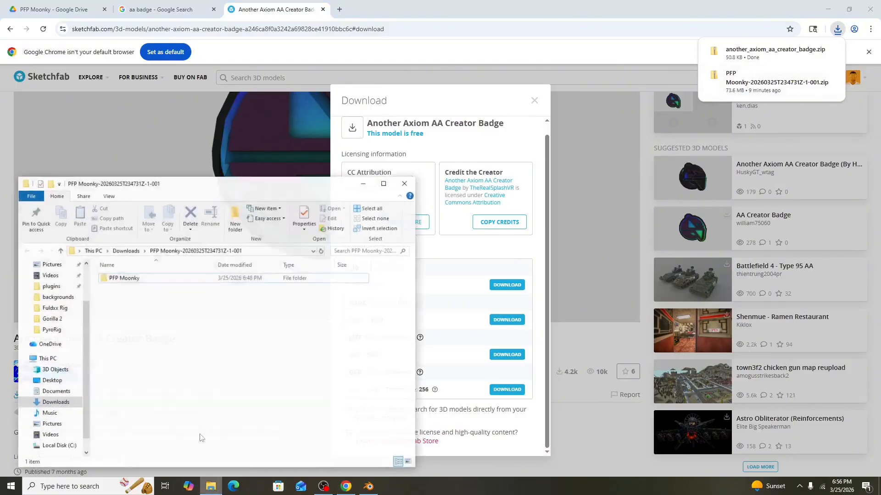
pyautogui.scroll(2, 57, 275)
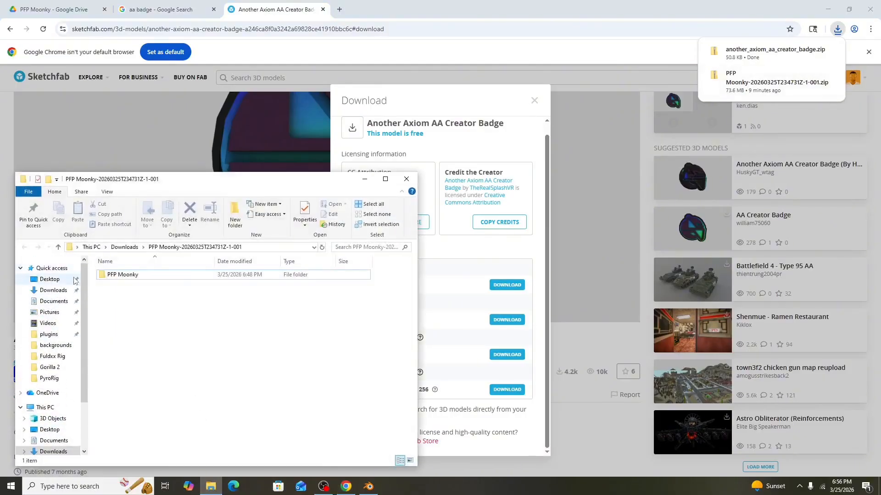
pyautogui.click(70, 290)
pyautogui.click(123, 288)
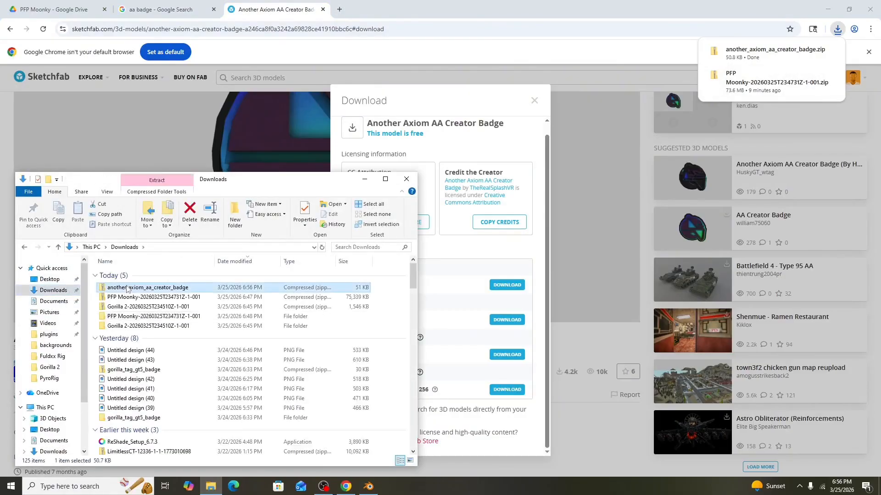
pyautogui.rightClick(127, 288)
pyautogui.click(353, 351)
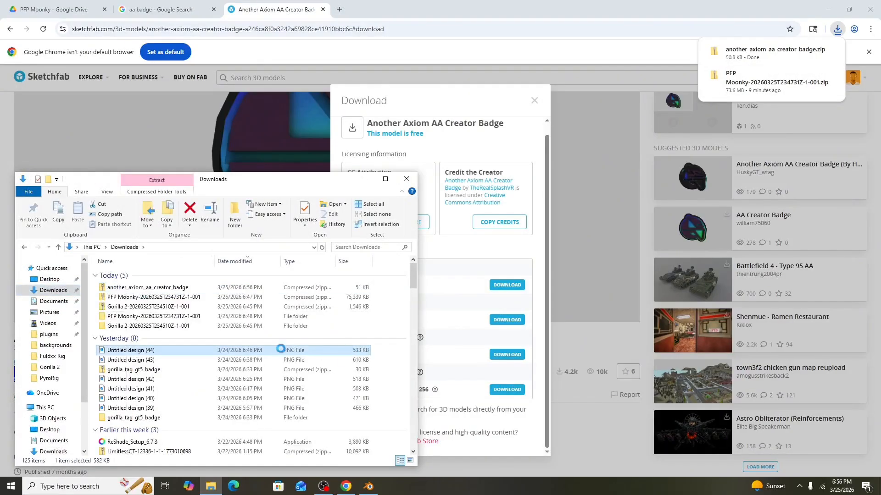
# - Switch to Blender and import the glTF model from the another_axiom_aa_creator_badge folder in Downloads
pyautogui.click(368, 486)
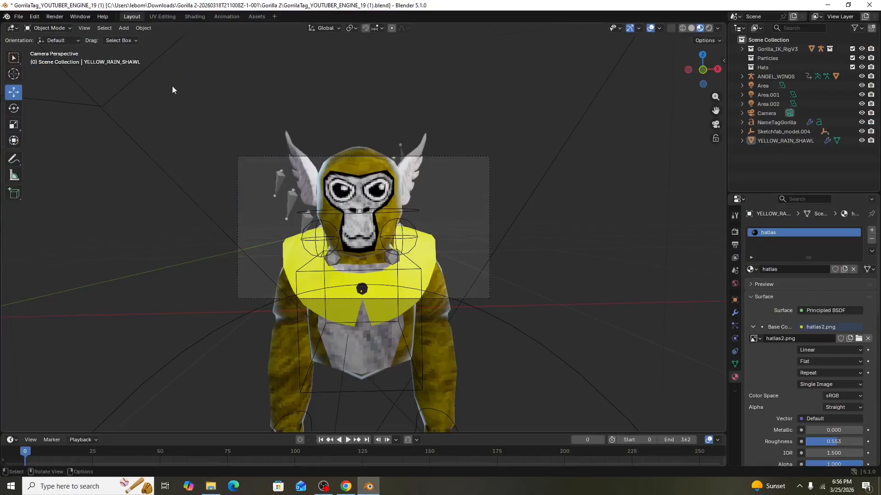
pyautogui.click(21, 17)
pyautogui.moveTo(55, 147)
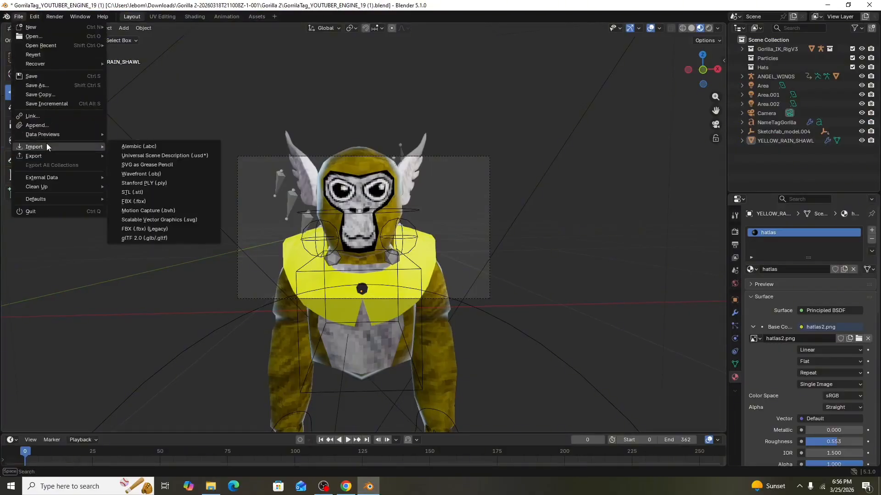
pyautogui.click(174, 243)
pyautogui.click(168, 279)
pyautogui.click(270, 255)
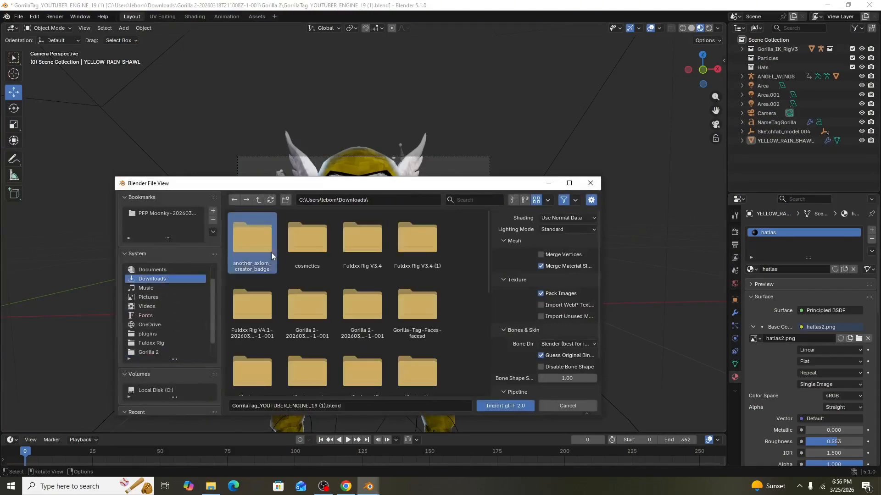
pyautogui.doubleClick(271, 255)
pyautogui.click(304, 239)
pyautogui.click(504, 406)
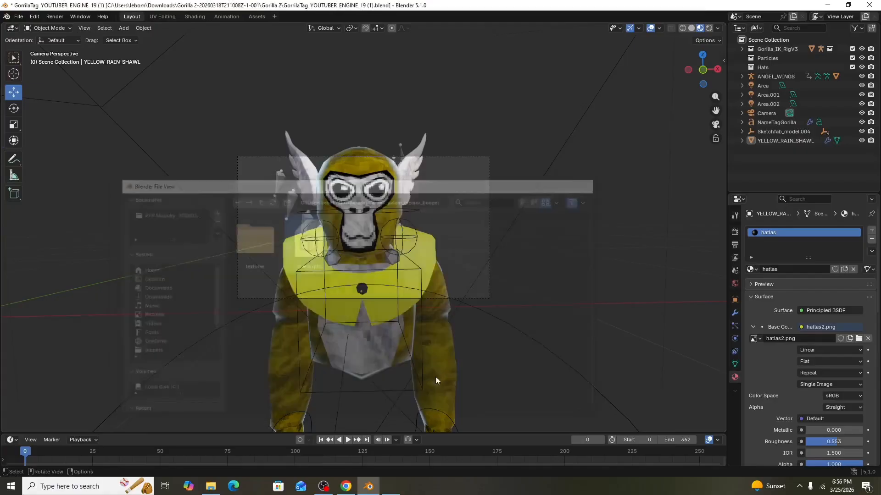
# - Select the imported AA badge and move it about 1.49 m along X to the gorilla
pyautogui.scroll(-3, 255, 293)
pyautogui.click(212, 280)
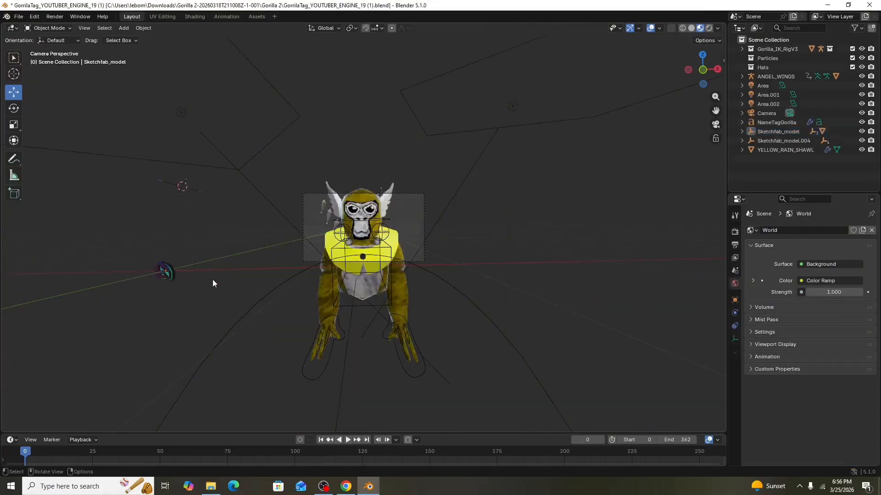
pyautogui.click(161, 269)
pyautogui.click(197, 274)
pyautogui.click(170, 276)
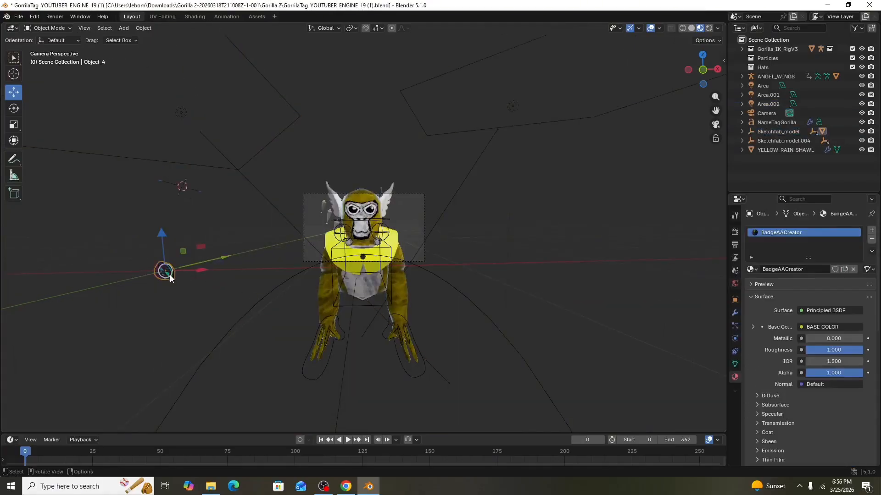
pyautogui.moveTo(207, 277); pyautogui.dragTo(428, 301)
pyautogui.scroll(3, 427, 302)
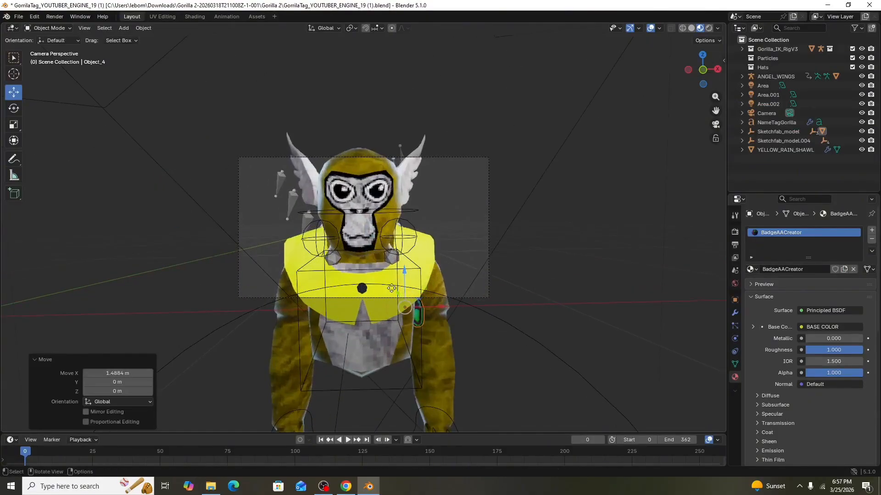
# - Reposition the AA badge along Z and X so it sits on the front of the yellow shawl, beside the chest's centre
pyautogui.press('g')
pyautogui.click(451, 310)
pyautogui.press('g')
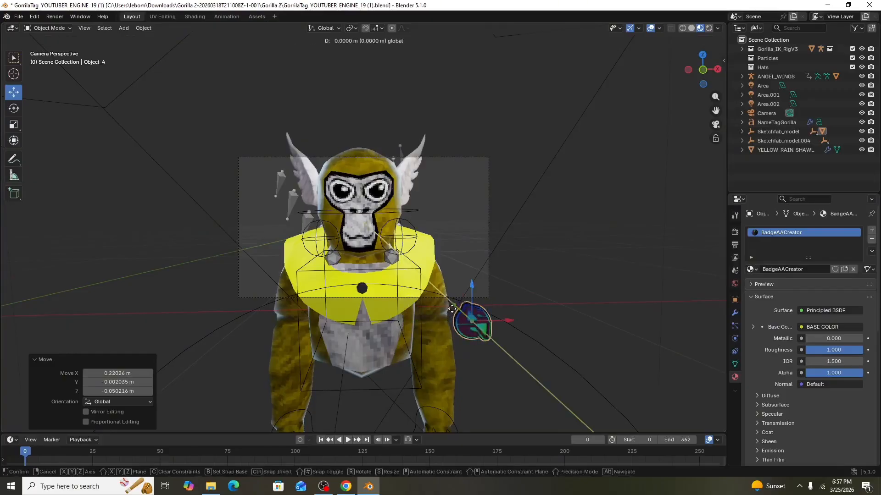
pyautogui.press('z')
pyautogui.click(517, 284)
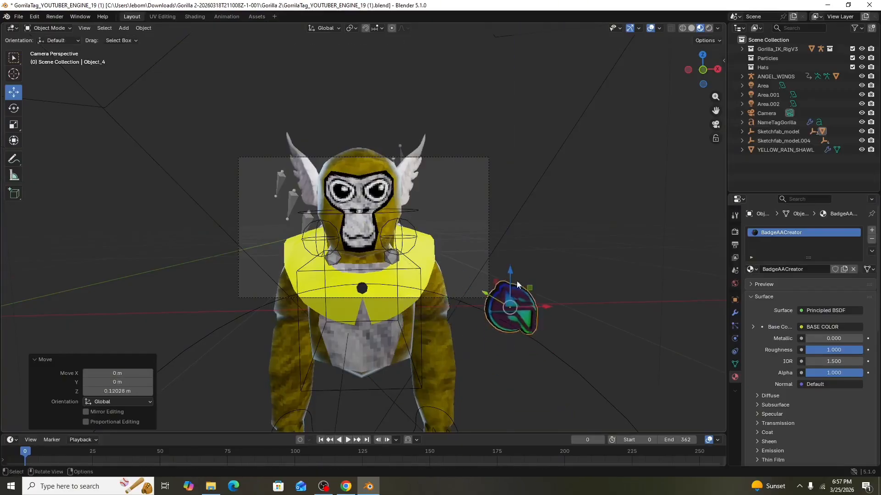
pyautogui.moveTo(542, 307); pyautogui.dragTo(433, 301)
pyautogui.moveTo(404, 270); pyautogui.dragTo(402, 317)
pyautogui.moveTo(428, 287)
pyautogui.mouseDown()
pyautogui.moveTo(408, 286)
pyautogui.moveTo(429, 286)
pyautogui.mouseUp()
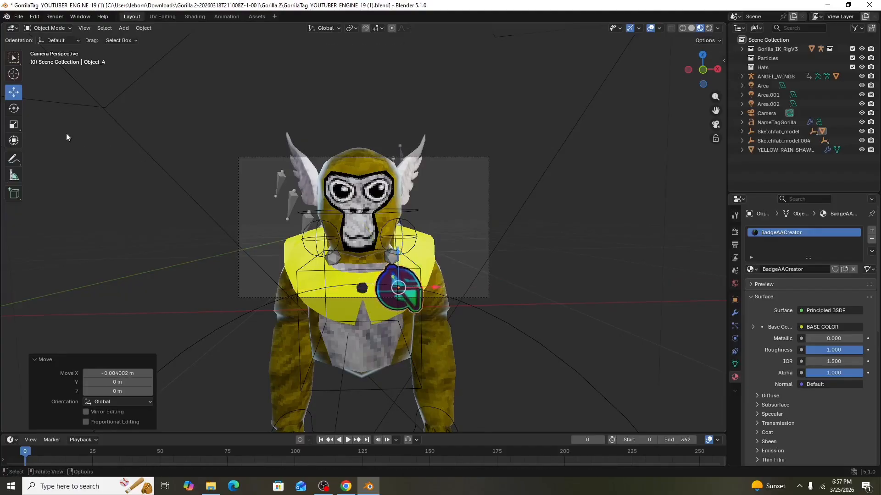
# - Rotate the AA badge about 9° around Z and move it about 0.008 m along Y against the shawl
pyautogui.click(13, 107)
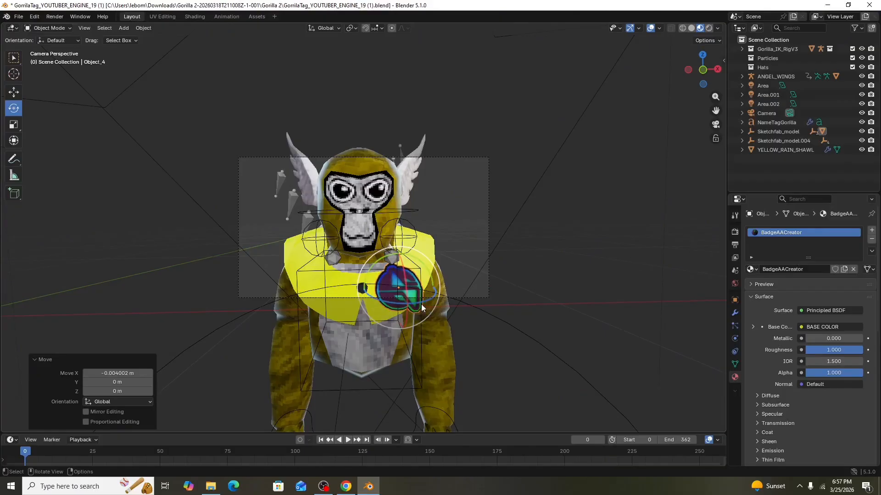
pyautogui.moveTo(430, 310)
pyautogui.mouseDown()
pyautogui.moveTo(424, 296)
pyautogui.moveTo(421, 304)
pyautogui.mouseUp()
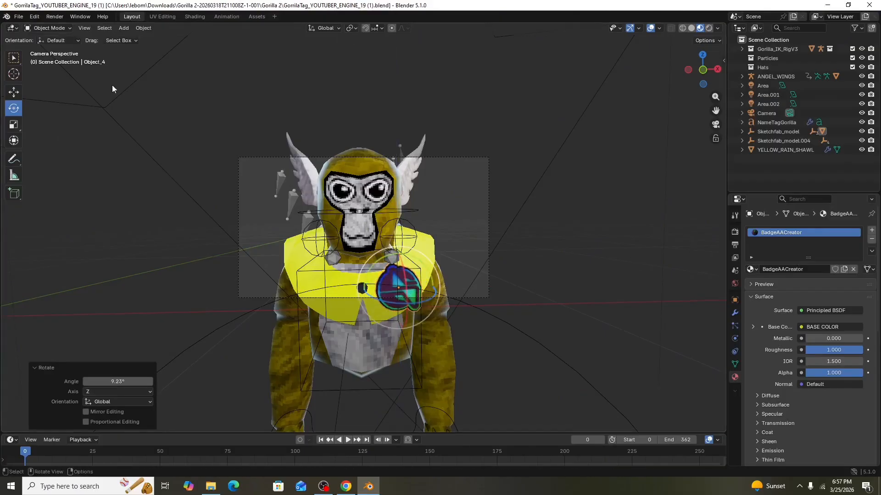
pyautogui.click(13, 91)
pyautogui.moveTo(708, 73); pyautogui.dragTo(673, 77)
pyautogui.moveTo(276, 304); pyautogui.dragTo(280, 305)
pyautogui.click(715, 124)
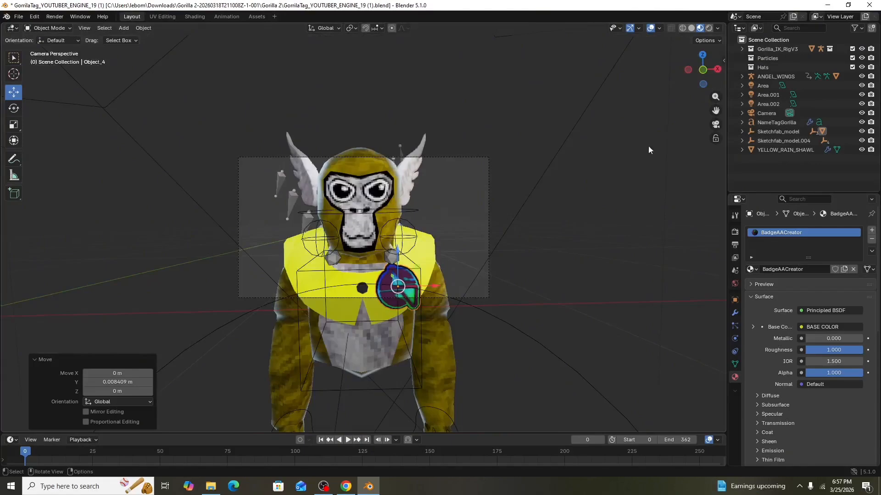
pyautogui.scroll(1, 513, 242)
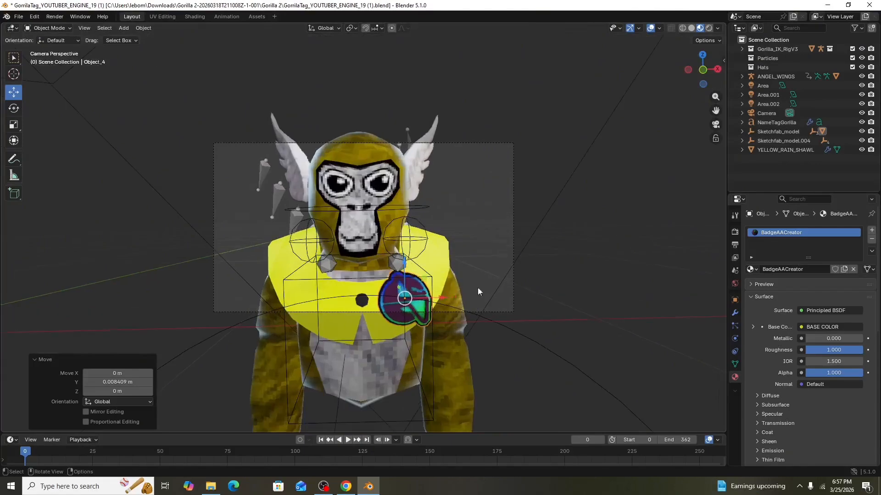
# - Scale the AA badge down and nudge it slightly up and toward the centre of the shawl
pyautogui.click(15, 143)
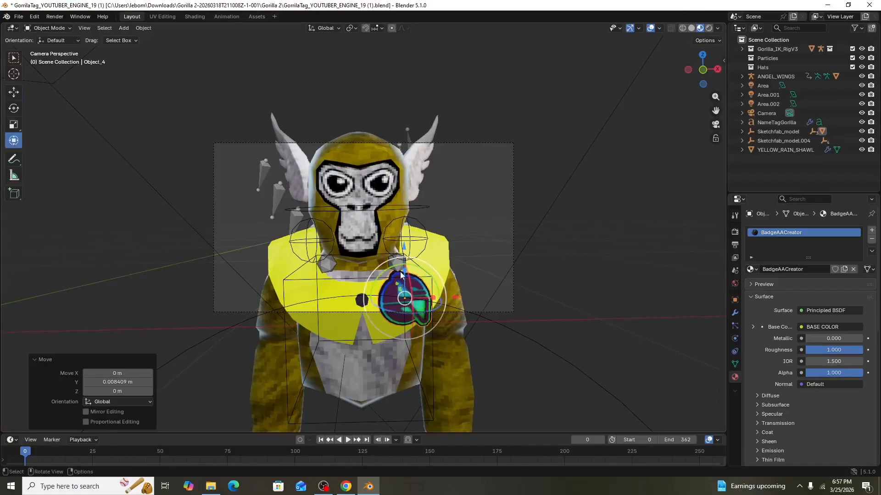
pyautogui.moveTo(401, 274)
pyautogui.mouseDown()
pyautogui.moveTo(432, 303)
pyautogui.moveTo(415, 303)
pyautogui.moveTo(408, 269)
pyautogui.mouseUp()
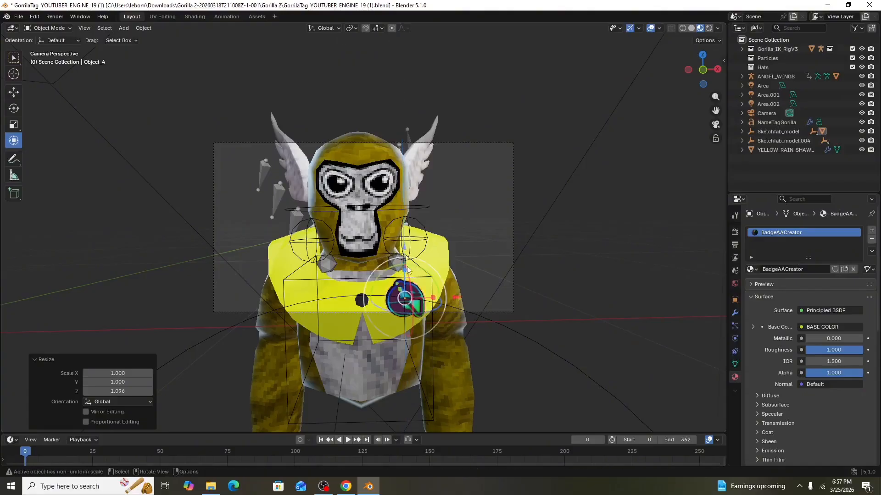
pyautogui.click(8, 96)
pyautogui.moveTo(402, 265); pyautogui.dragTo(401, 257)
pyautogui.moveTo(442, 293); pyautogui.dragTo(399, 247)
# - Select the camera and use Walk Navigation to reframe the gorilla's upper body from an angled side view
pyautogui.click(508, 212)
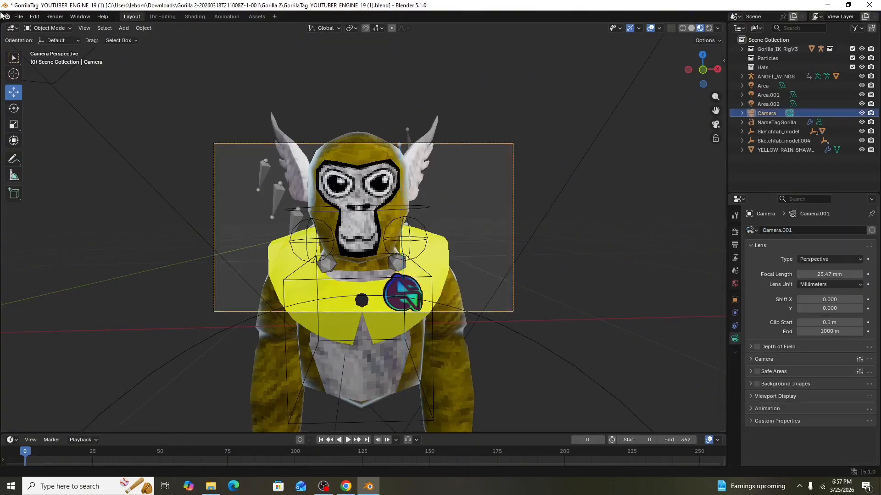
pyautogui.click(83, 28)
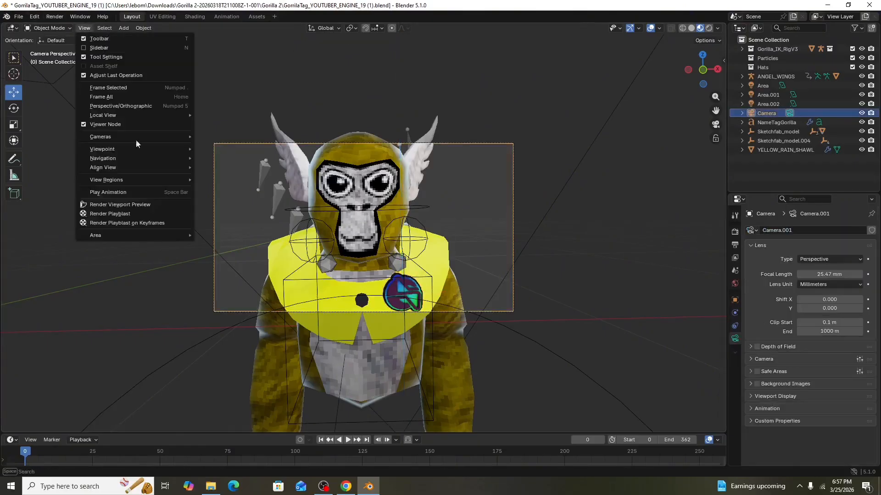
pyautogui.moveTo(149, 162)
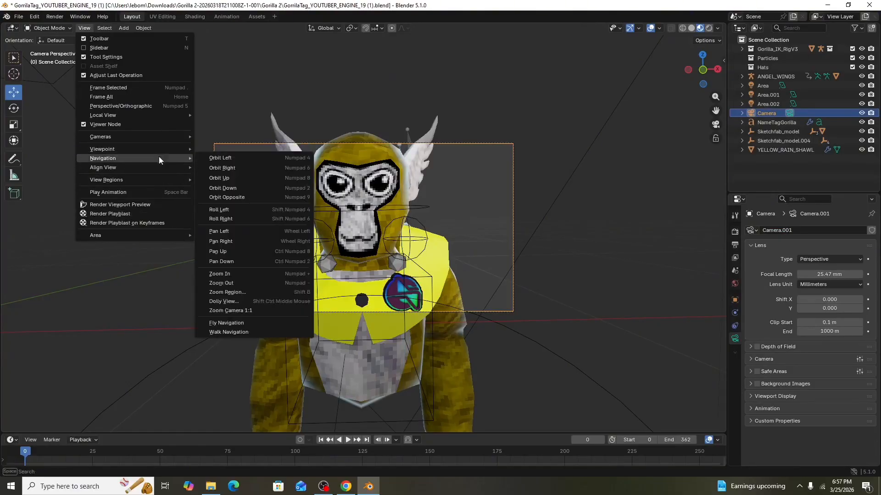
pyautogui.click(258, 330)
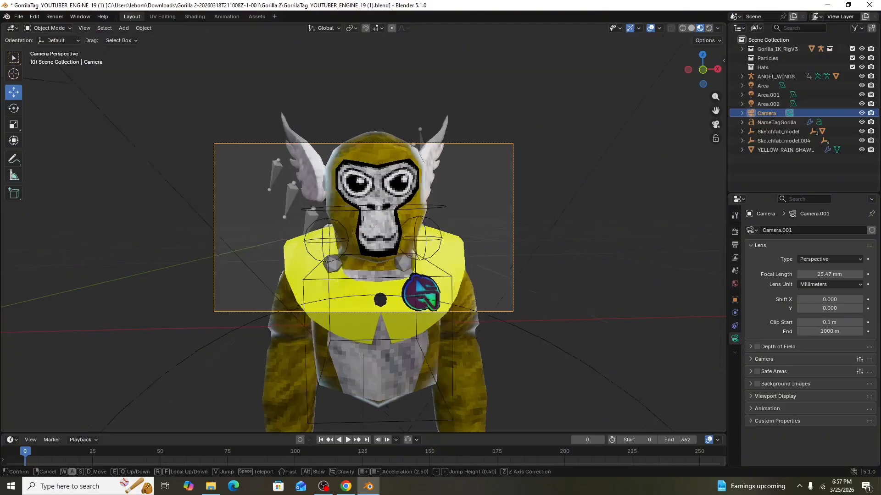
pyautogui.press('a')
pyautogui.press('w')
pyautogui.press('d')
pyautogui.press('a')
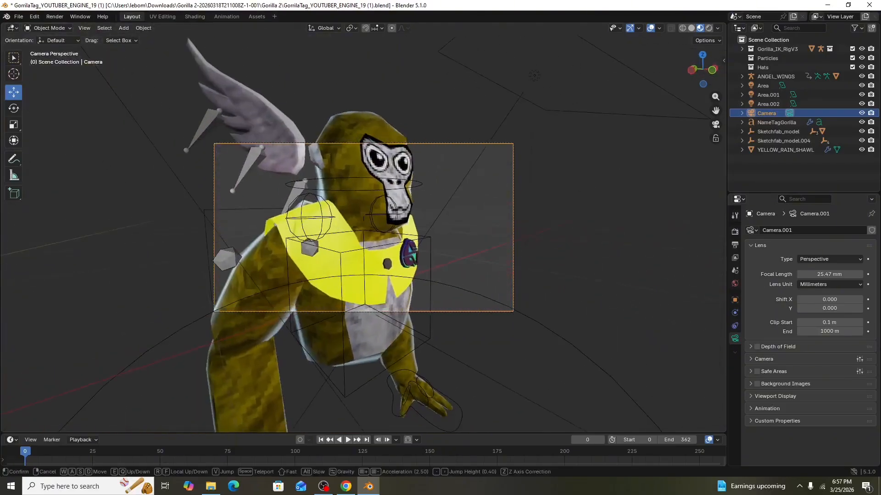
pyautogui.press('d')
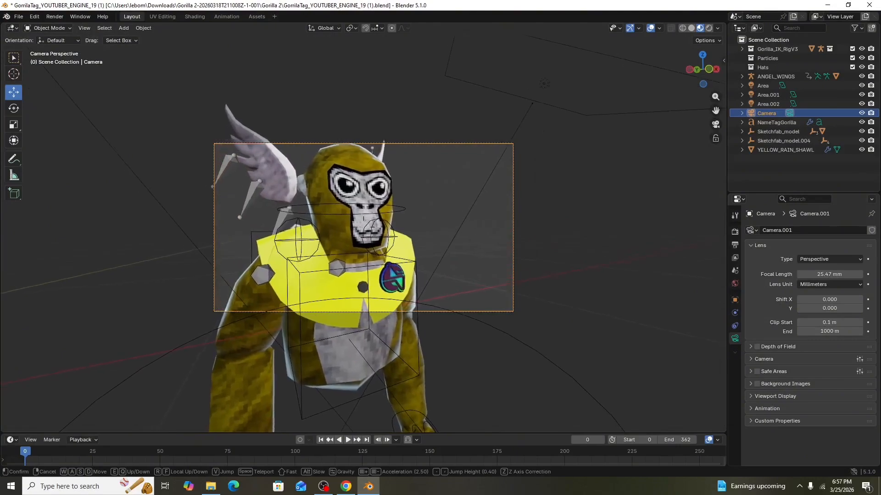
pyautogui.click(259, 332)
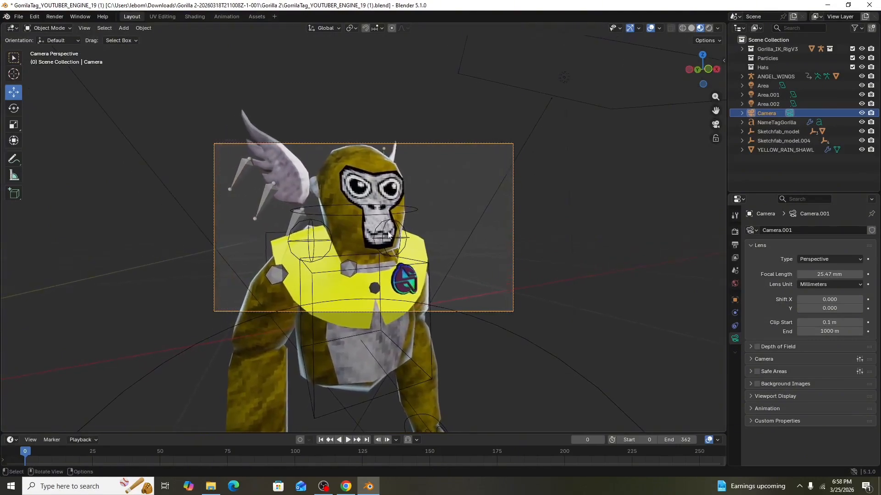
# - View the camera and gorilla from outside the camera, return to camera view and deselect the camera
pyautogui.click(716, 124)
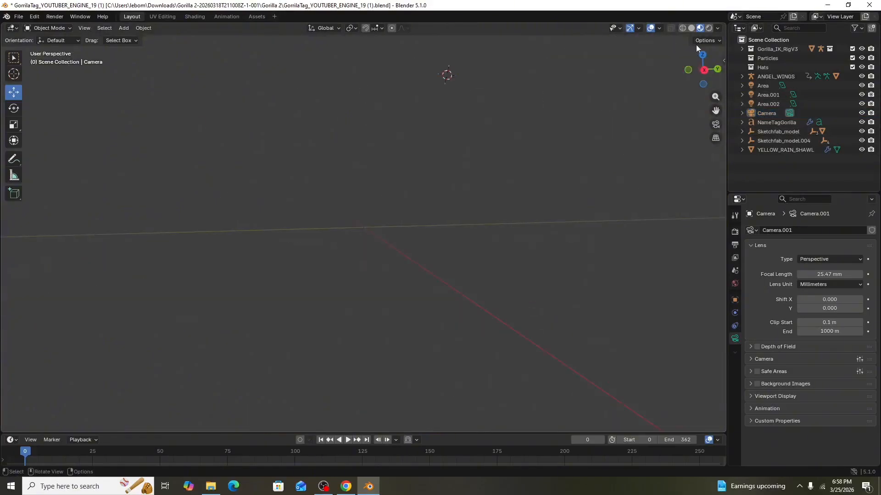
pyautogui.moveTo(698, 68); pyautogui.dragTo(709, 64)
pyautogui.click(511, 172)
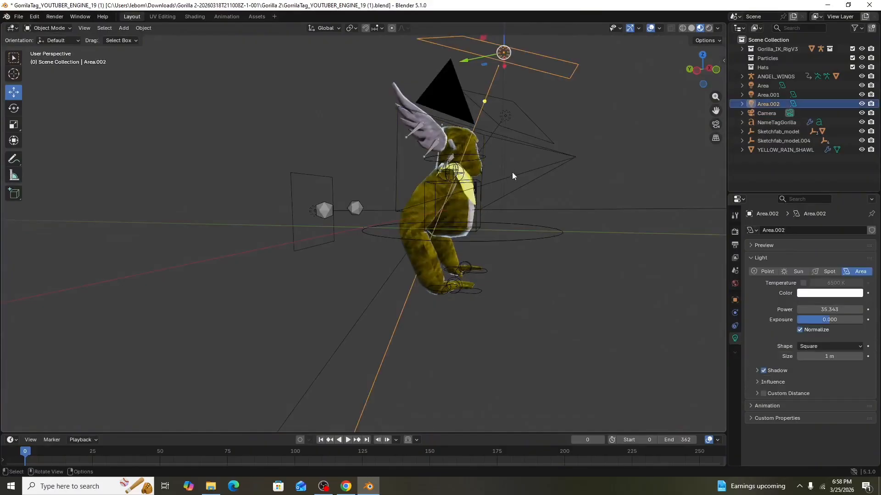
pyautogui.click(546, 168)
pyautogui.click(719, 126)
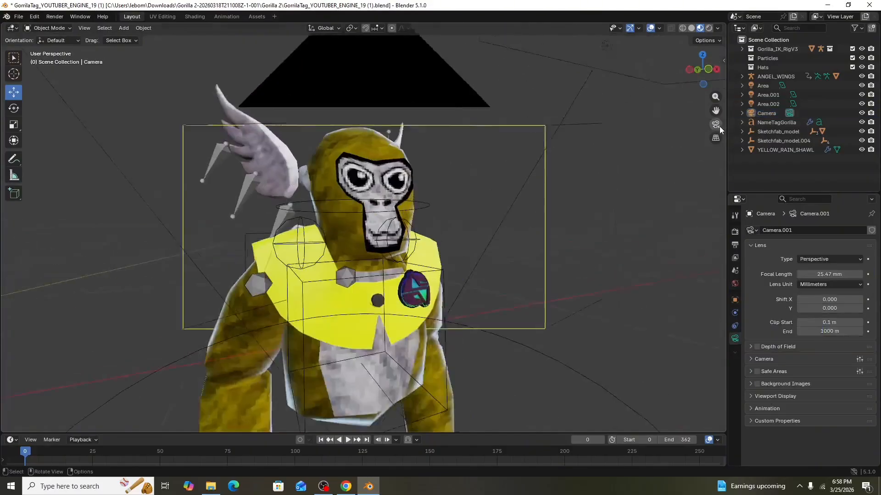
pyautogui.click(225, 119)
# - Render the camera view as an image and save it in the Gorilla 2 folder, overwriting Untitled.png
pyautogui.click(58, 17)
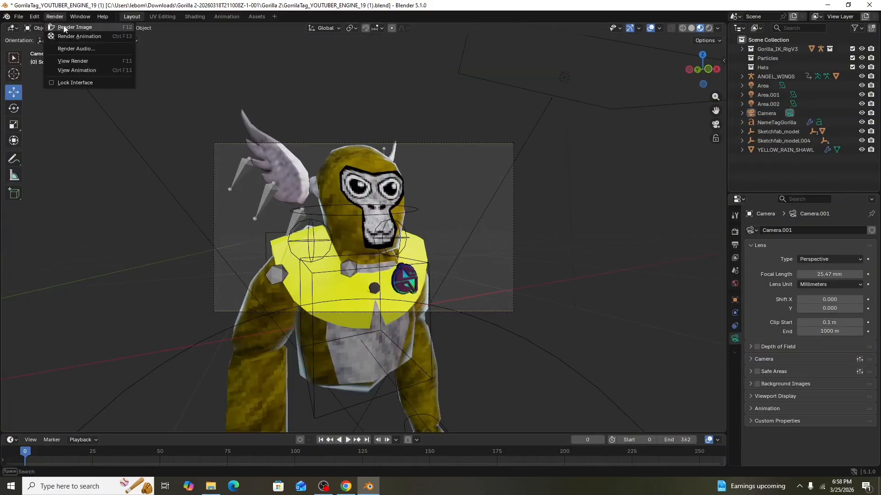
pyautogui.click(73, 27)
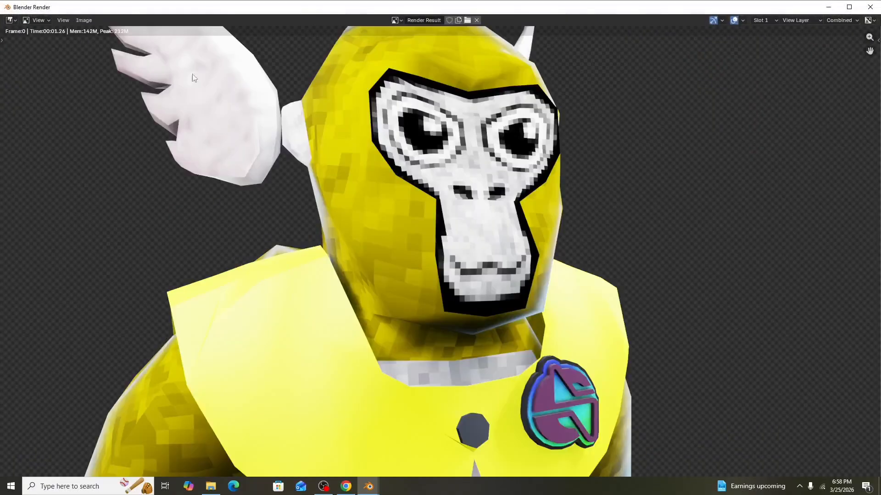
pyautogui.scroll(-4, 530, 166)
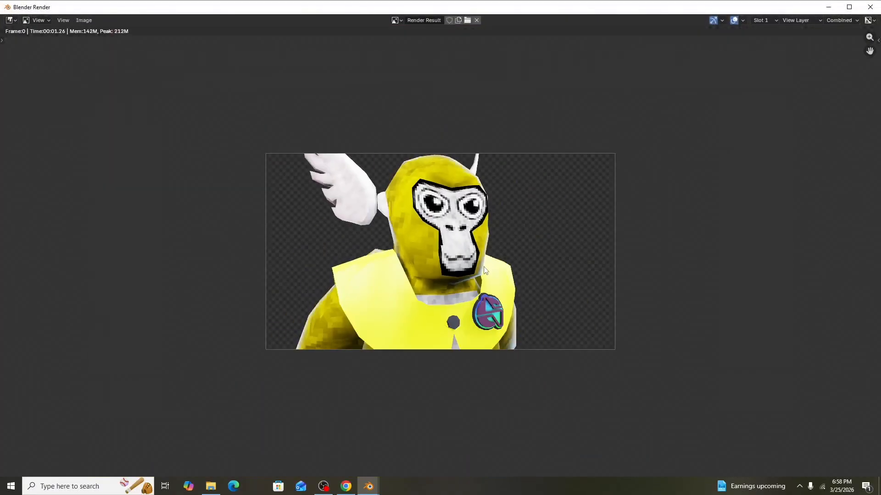
pyautogui.click(79, 21)
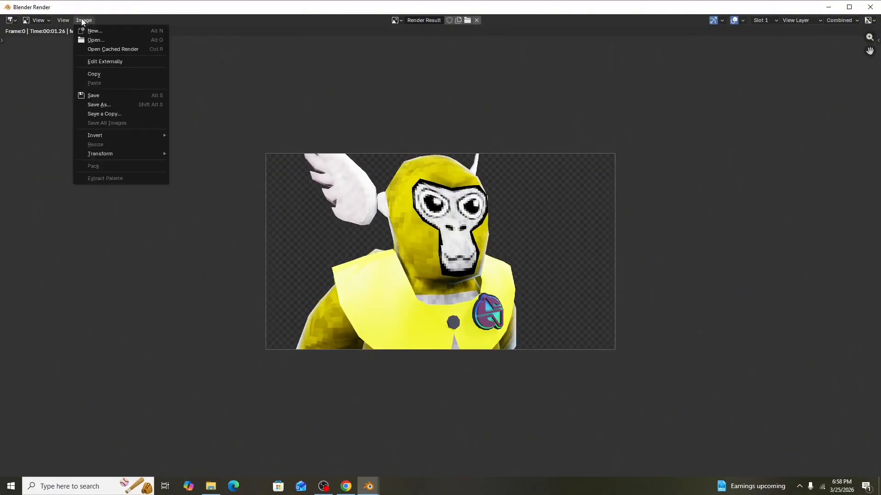
pyautogui.click(124, 105)
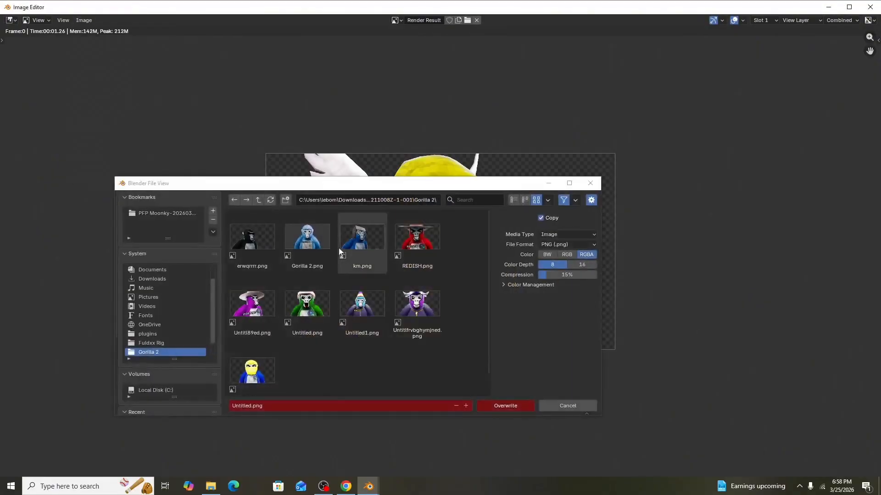
pyautogui.click(504, 406)
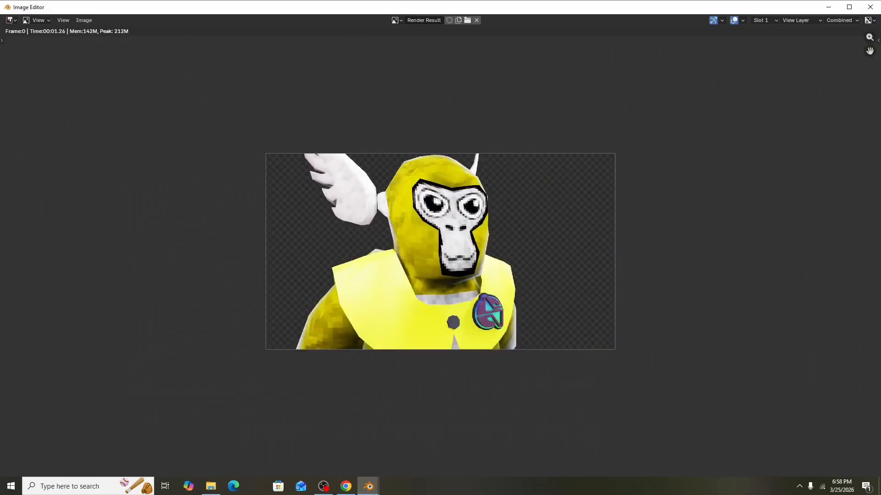
# - Switch to Chrome, open canva.com in a new tab and create a blank YouTube Channel Logo design
pyautogui.click(346, 486)
pyautogui.hotkey('ctrl', 't')
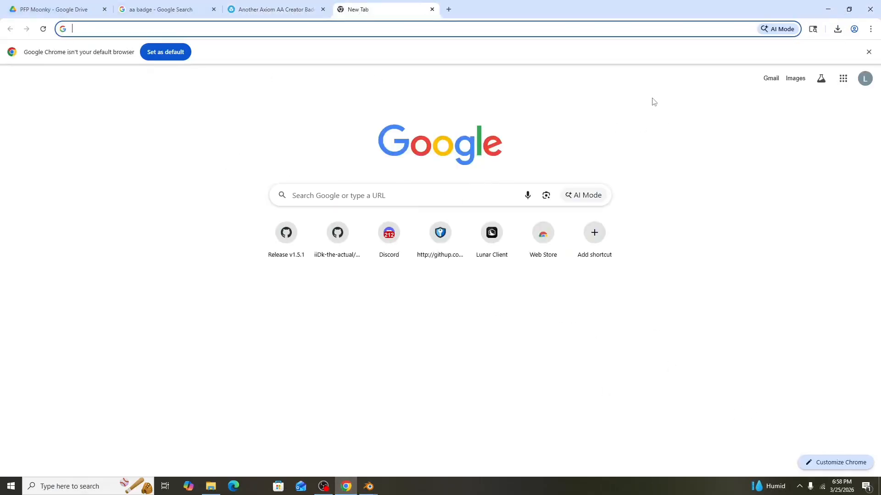
pyautogui.write('canva.com')
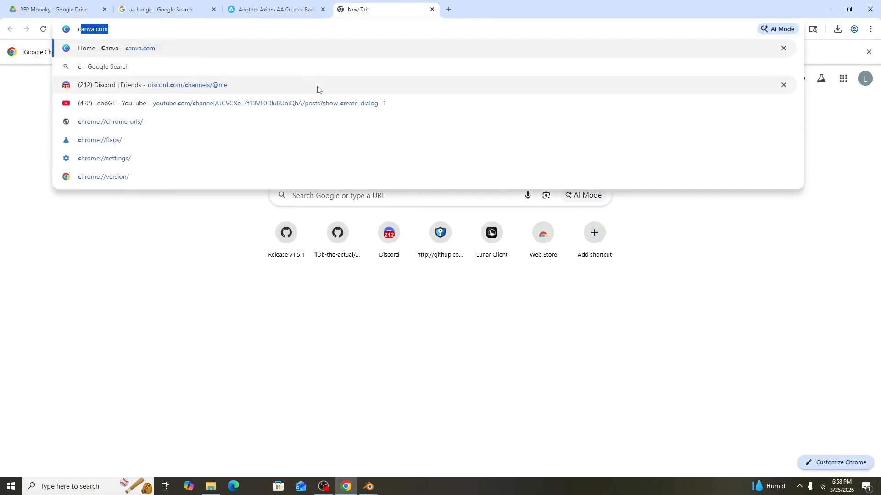
pyautogui.press('Return')
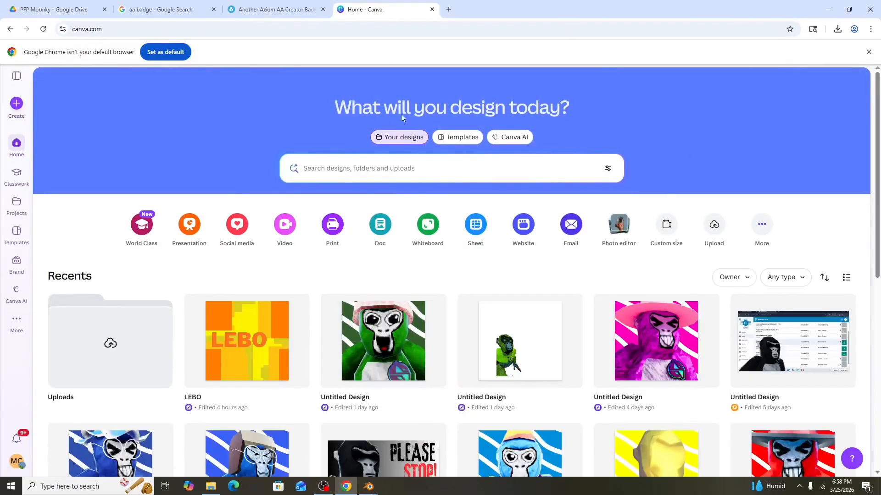
pyautogui.click(16, 104)
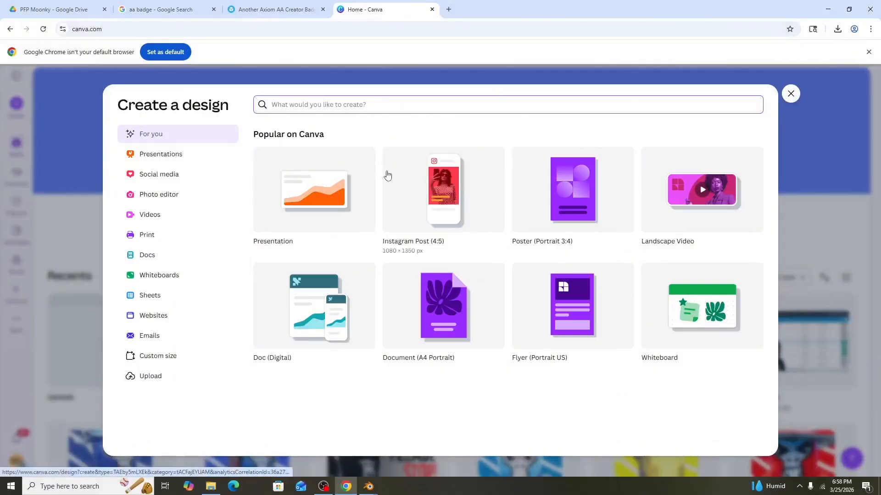
pyautogui.write('you')
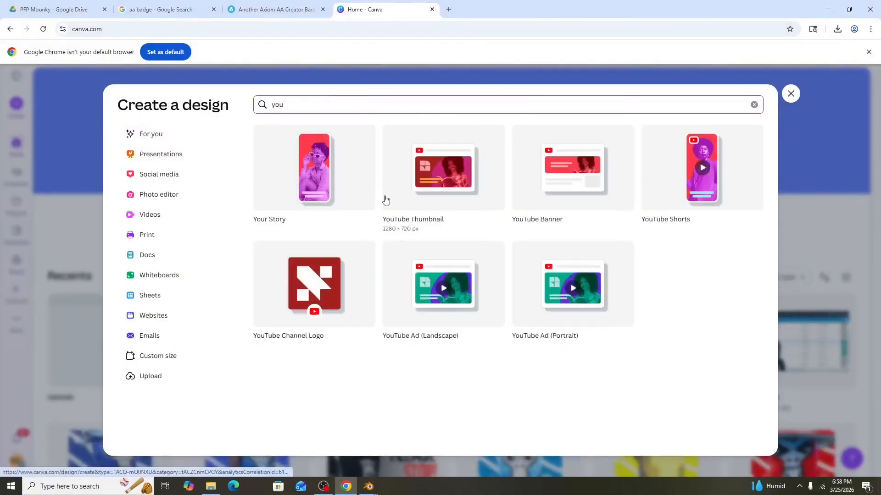
pyautogui.click(334, 337)
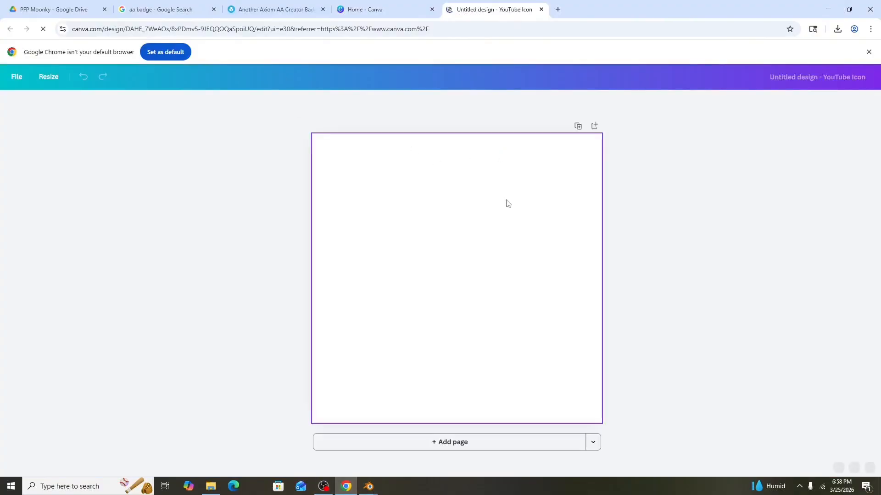
# - Add the Untitled render from the Gorilla 2 folder in File Explorer to the blank Canva page
pyautogui.moveTo(210, 485)
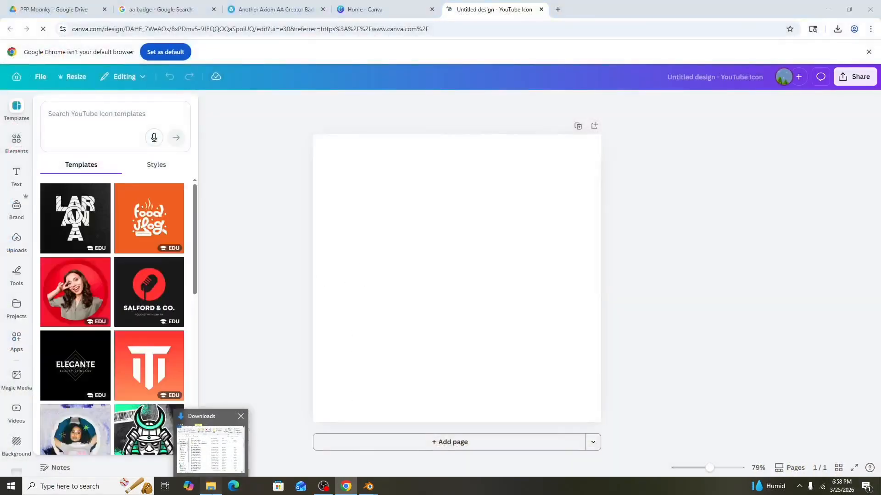
pyautogui.click(210, 485)
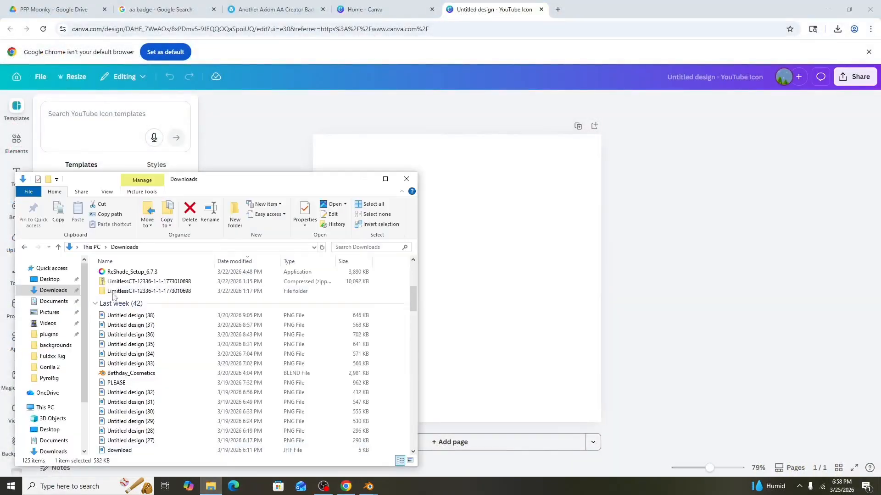
pyautogui.click(78, 367)
pyautogui.click(134, 359)
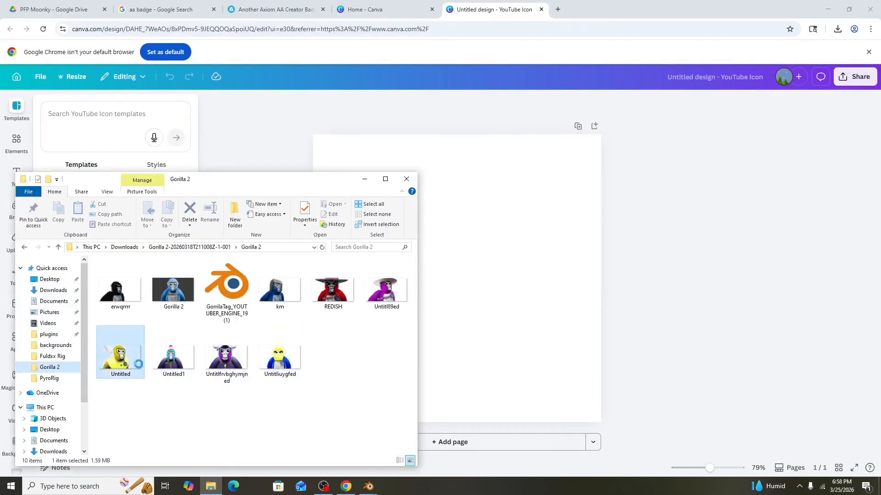
pyautogui.moveTo(163, 365); pyautogui.dragTo(396, 376)
# - Enlarge and reposition the gorilla image to fill the page's height, cropping its empty area at the page's right edge
pyautogui.moveTo(481, 323); pyautogui.dragTo(784, 78)
pyautogui.moveTo(729, 255); pyautogui.dragTo(664, 263)
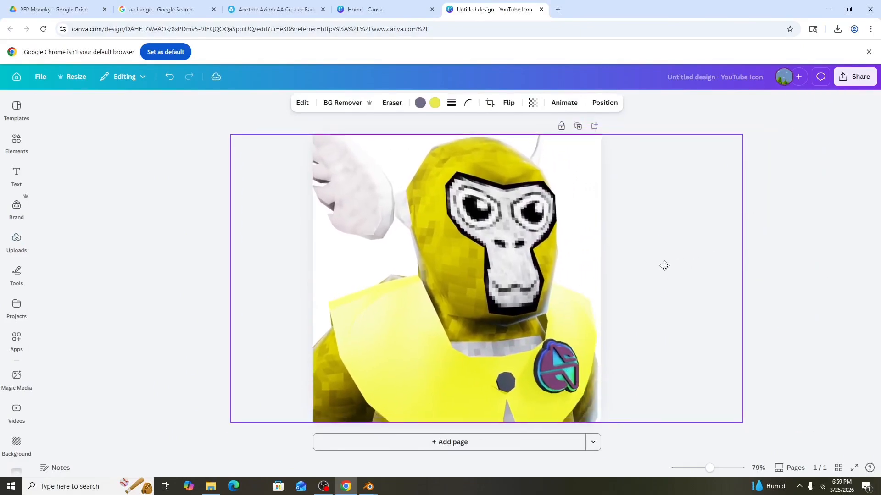
pyautogui.moveTo(743, 278); pyautogui.dragTo(601, 281)
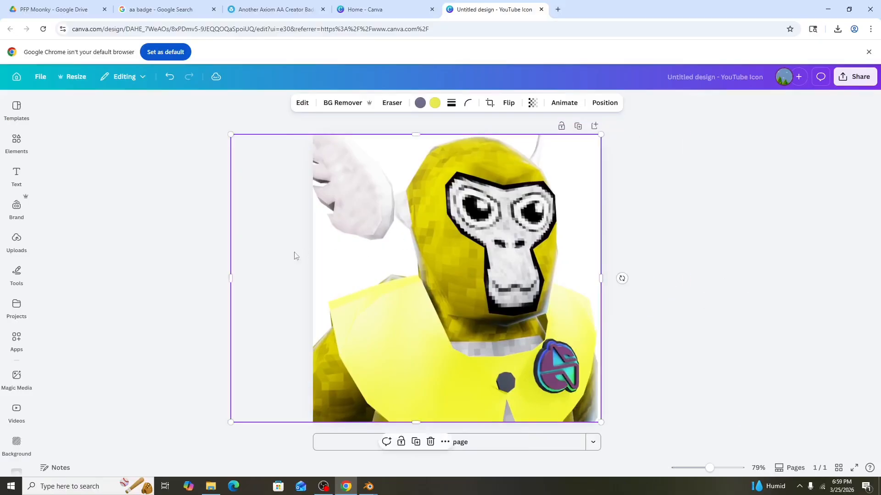
# - In File Explorer's Downloads, open the PFP Moonky-20260310T224430Z-1-001 archive and go to its PFP Moonky backgrounds folder
pyautogui.click(210, 487)
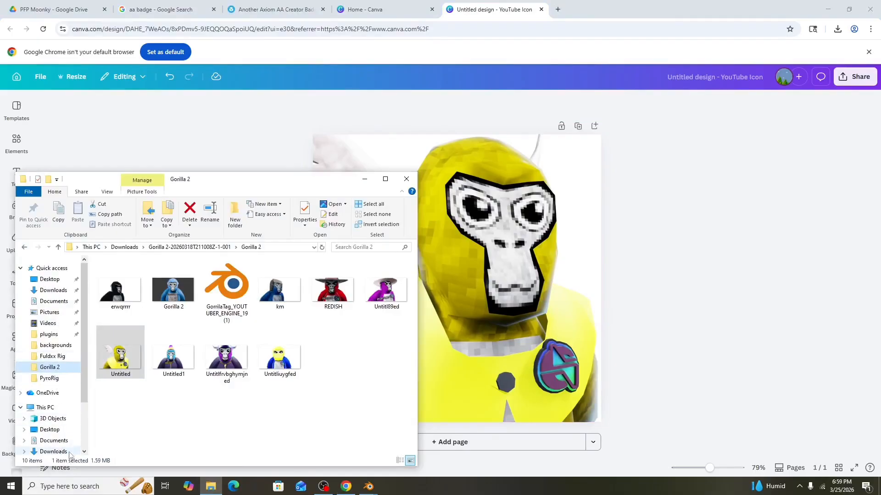
pyautogui.click(53, 452)
pyautogui.scroll(-3, 138, 366)
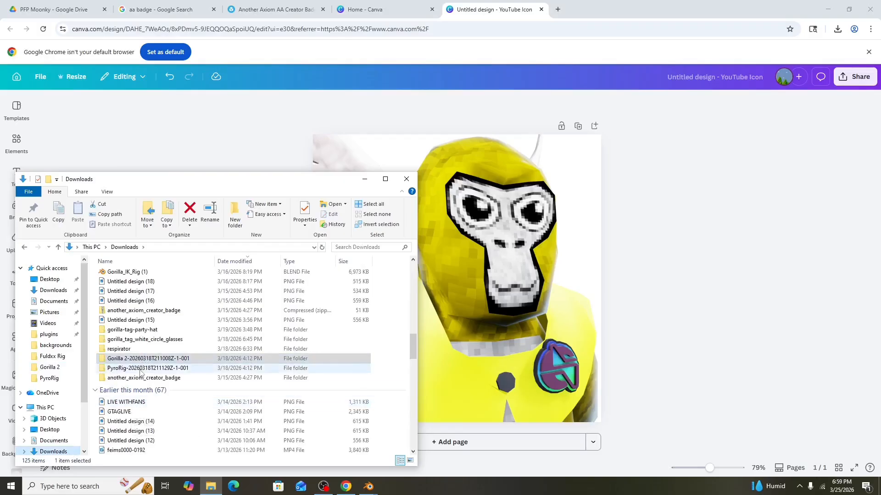
pyautogui.scroll(-10, 140, 372)
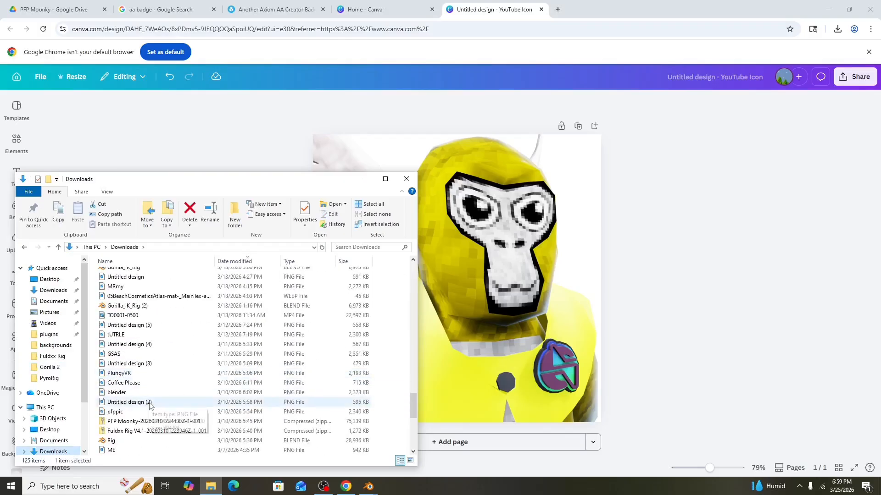
pyautogui.scroll(-2, 149, 405)
pyautogui.click(153, 354)
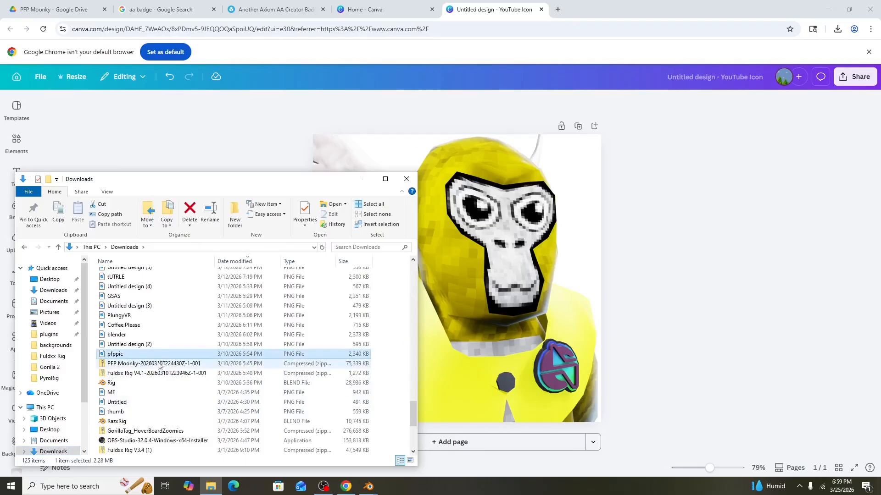
pyautogui.doubleClick(158, 364)
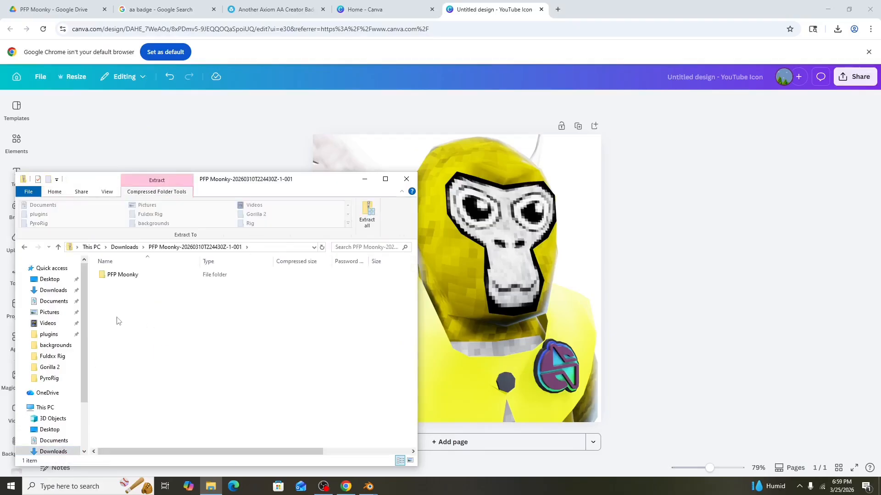
pyautogui.doubleClick(133, 275)
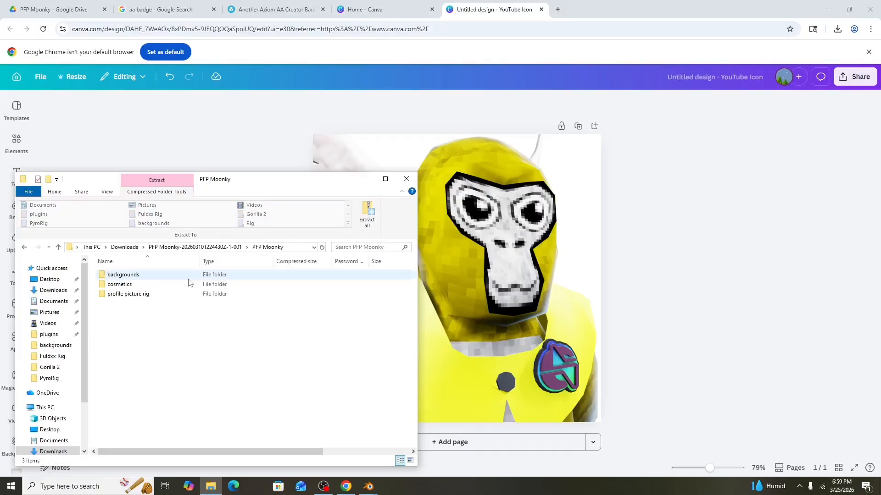
pyautogui.doubleClick(190, 276)
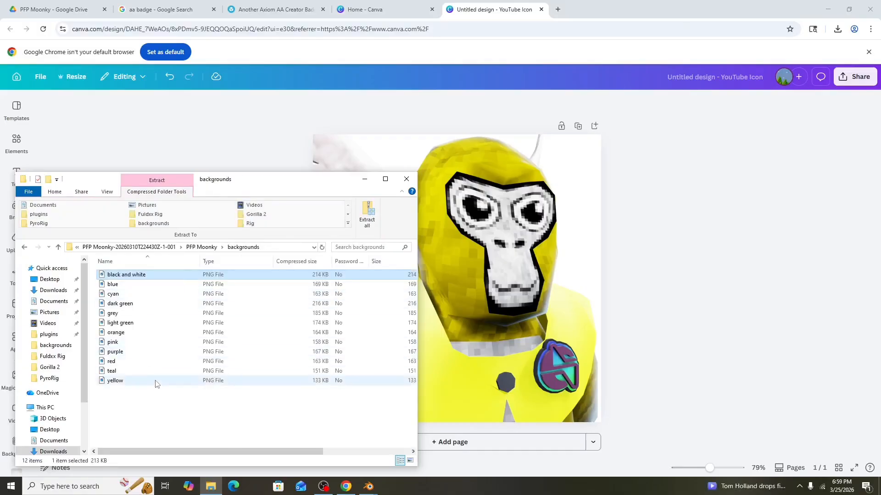
# - Add the yellow background image to the Canva design and send it to the back behind the gorilla
pyautogui.click(156, 383)
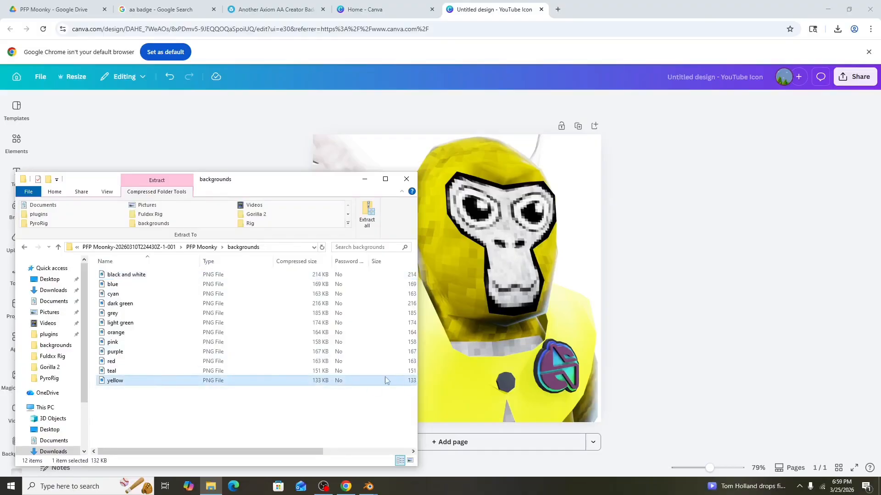
pyautogui.moveTo(482, 338); pyautogui.dragTo(478, 339)
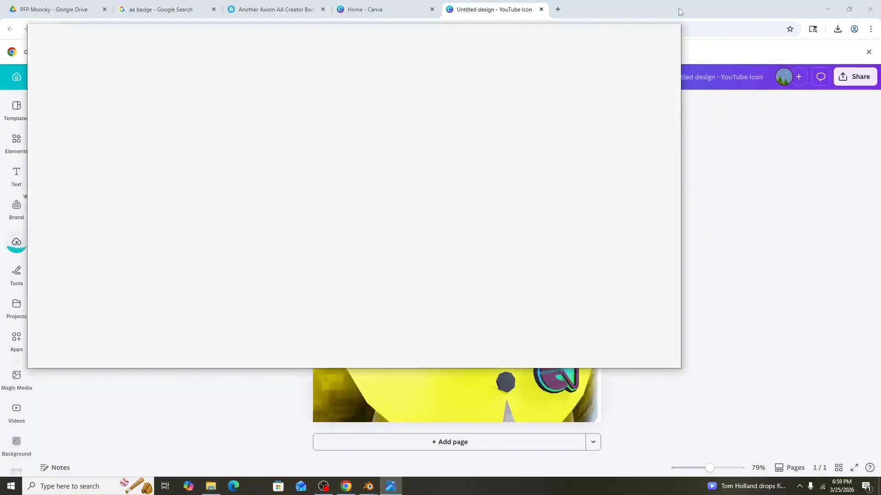
pyautogui.click(486, 209)
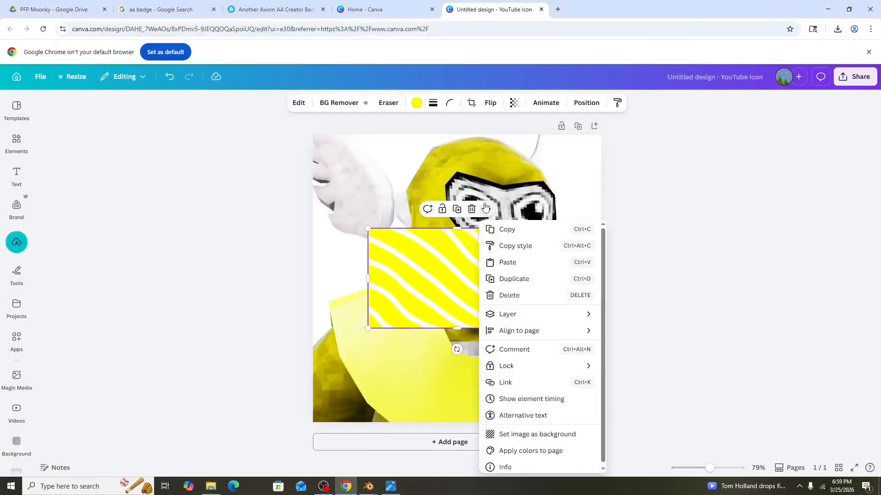
pyautogui.moveTo(531, 317)
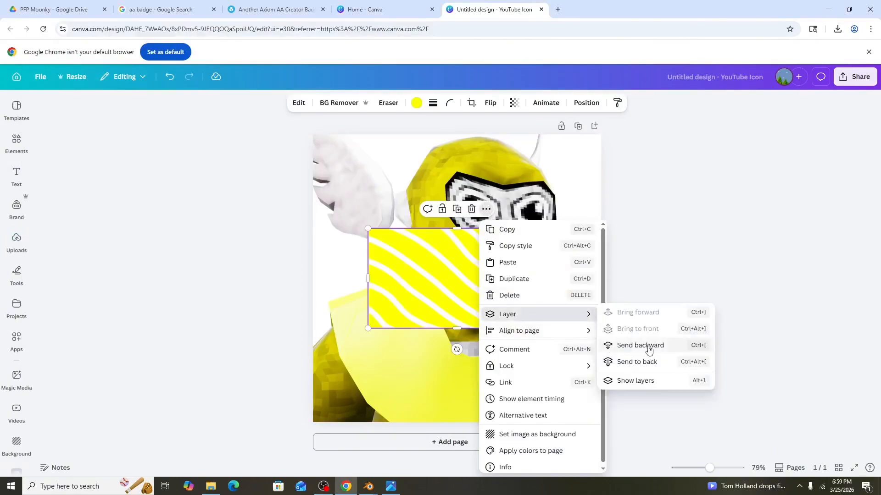
pyautogui.click(648, 361)
# - Align the yellow striped background with the page's upper-left corner and enlarge it to cover the whole page
pyautogui.moveTo(378, 240); pyautogui.dragTo(355, 179)
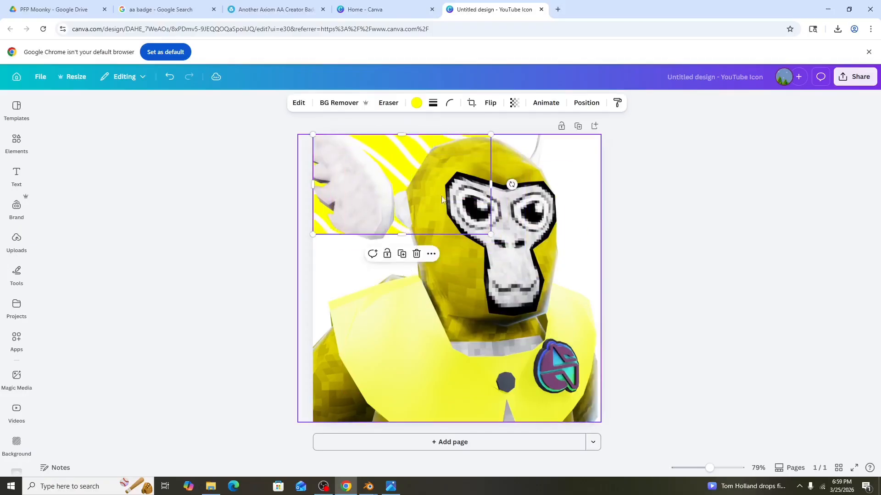
pyautogui.moveTo(491, 234); pyautogui.dragTo(574, 342)
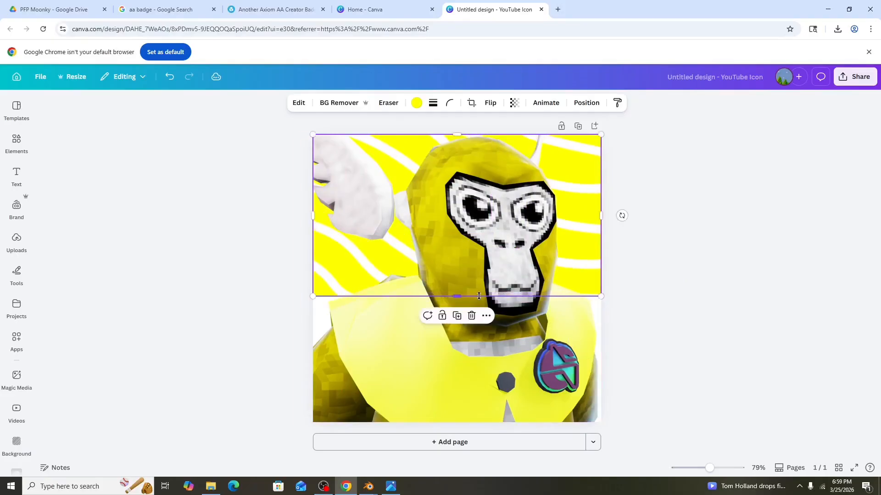
pyautogui.moveTo(477, 297); pyautogui.dragTo(531, 420)
pyautogui.click(687, 327)
# - Open the adjustments for the gorilla image and set its Brightness to 20
pyautogui.click(477, 258)
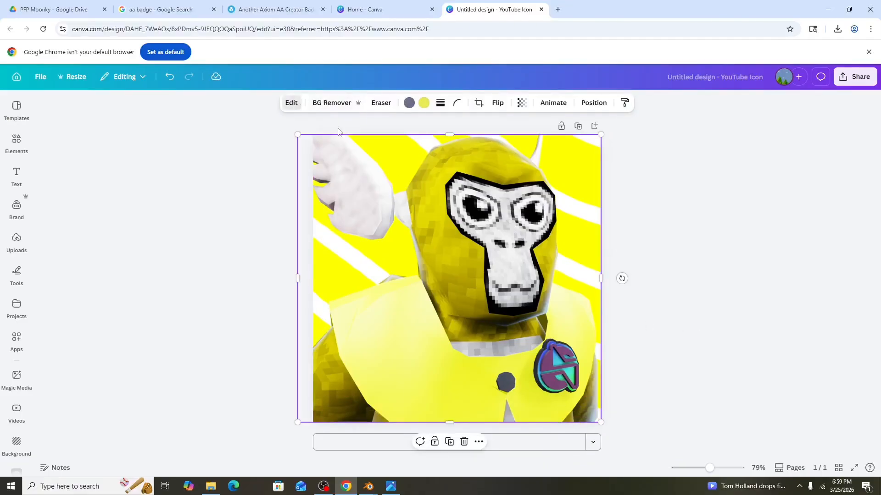
pyautogui.click(291, 102)
pyautogui.click(165, 177)
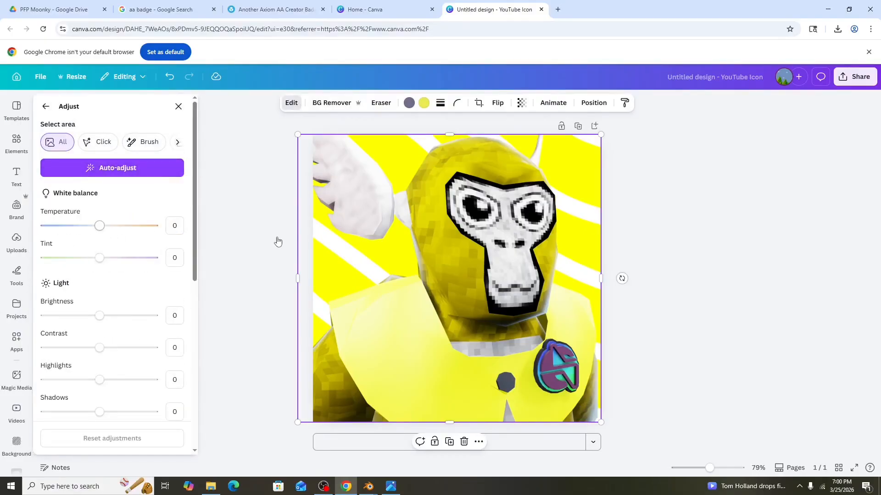
pyautogui.moveTo(100, 225)
pyautogui.mouseDown()
pyautogui.moveTo(132, 222)
pyautogui.moveTo(43, 225)
pyautogui.moveTo(235, 236)
pyautogui.moveTo(73, 234)
pyautogui.moveTo(101, 239)
pyautogui.mouseUp()
pyautogui.scroll(-1, 115, 235)
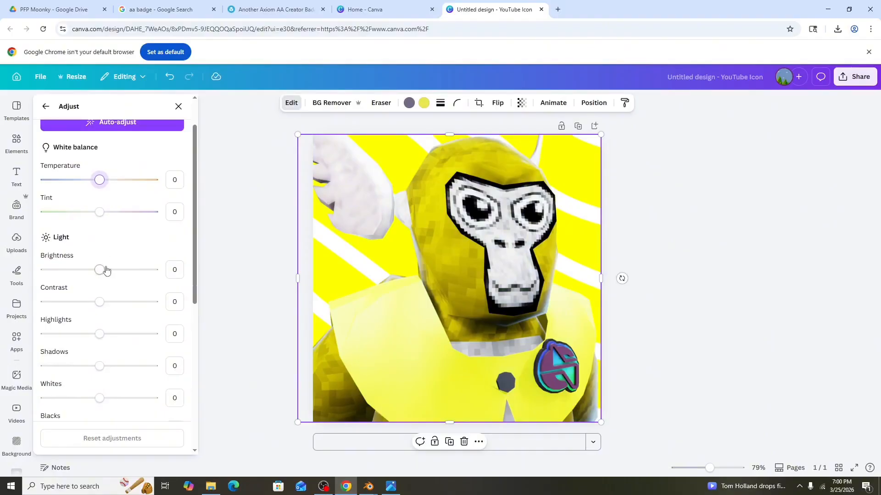
pyautogui.moveTo(106, 270)
pyautogui.mouseDown()
pyautogui.moveTo(152, 287)
pyautogui.moveTo(109, 276)
pyautogui.mouseUp()
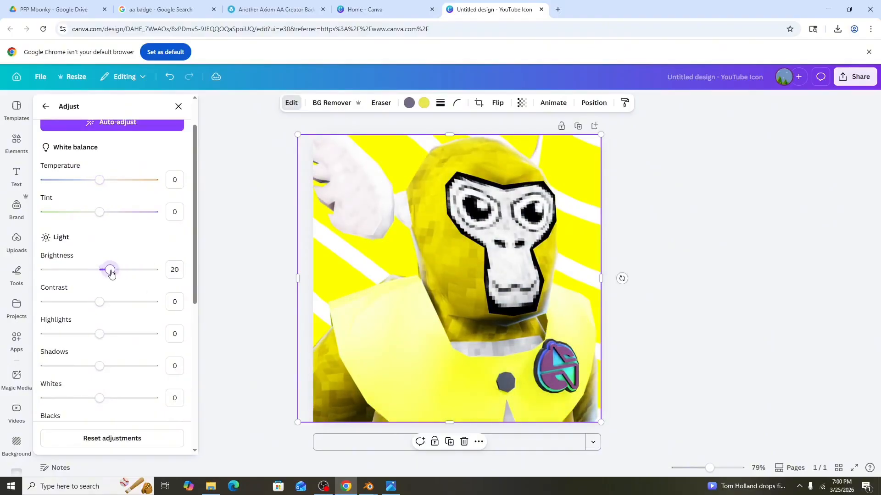
pyautogui.scroll(-1, 157, 231)
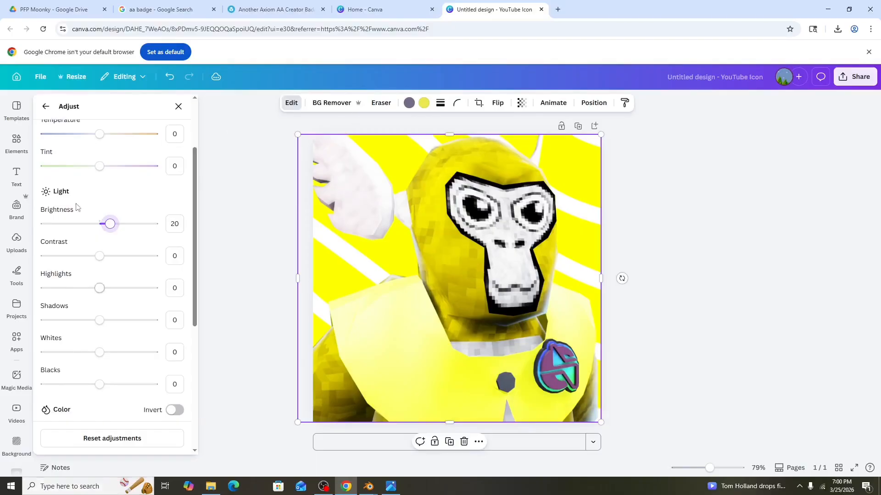
# - Set the gorilla image's Contrast to 17 and raise both its Vibrance and Saturation to 100
pyautogui.moveTo(114, 255); pyautogui.dragTo(110, 258)
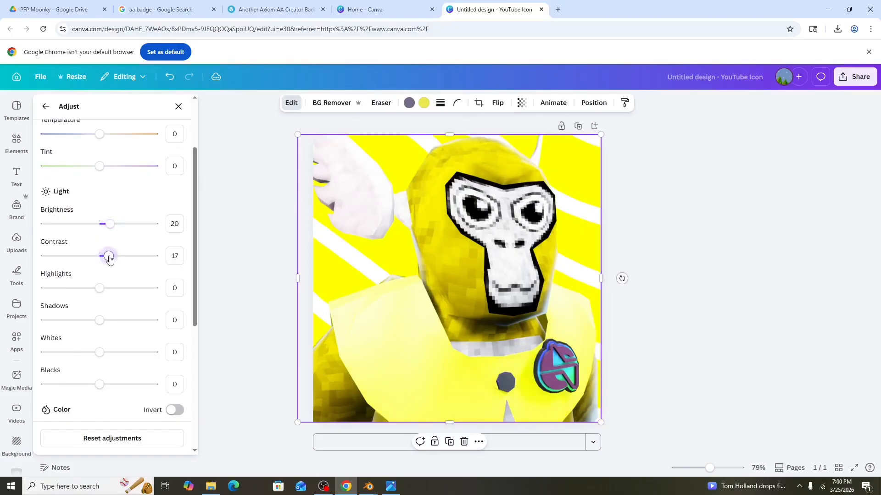
pyautogui.scroll(-1, 95, 318)
pyautogui.scroll(-4, 112, 386)
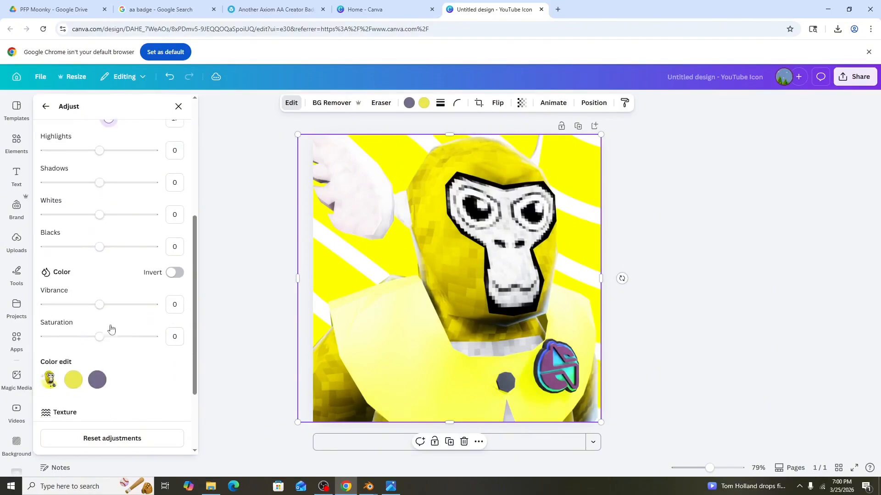
pyautogui.moveTo(99, 213); pyautogui.dragTo(265, 262)
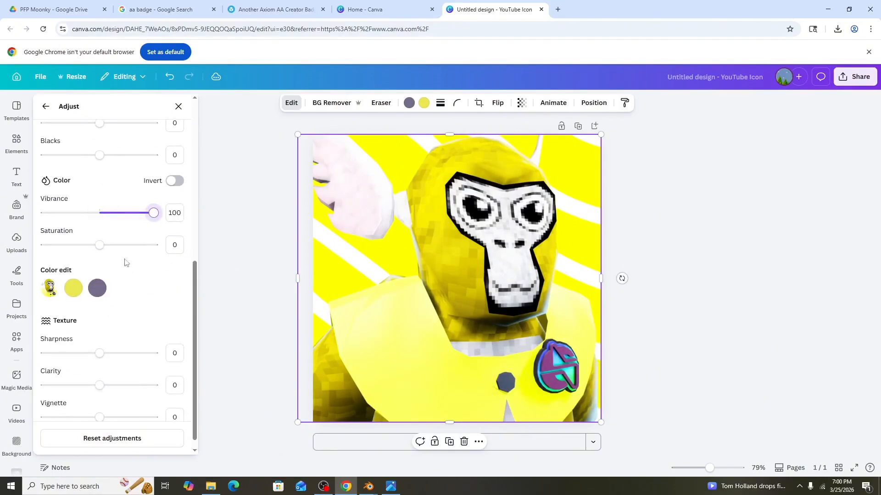
pyautogui.moveTo(99, 245); pyautogui.dragTo(181, 246)
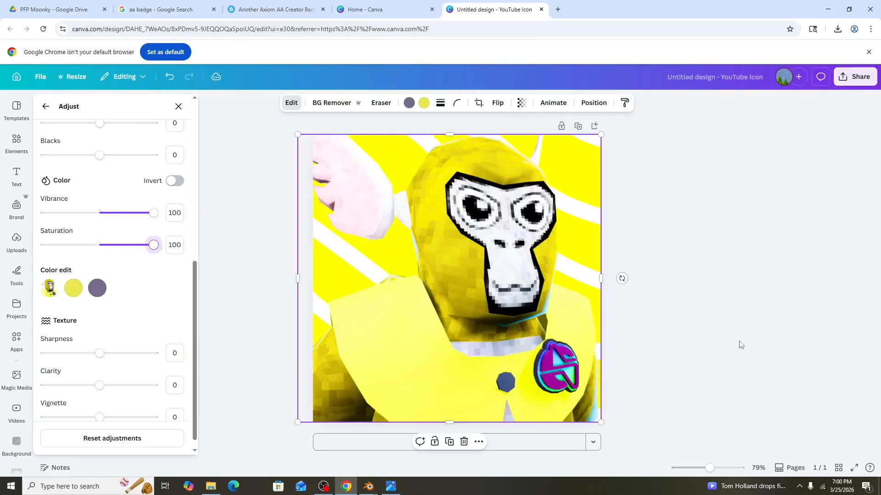
# - Set the gorilla image's Vignette to -27 and try out Clarity and Sharpness, returning both to 0
pyautogui.scroll(-1, 110, 321)
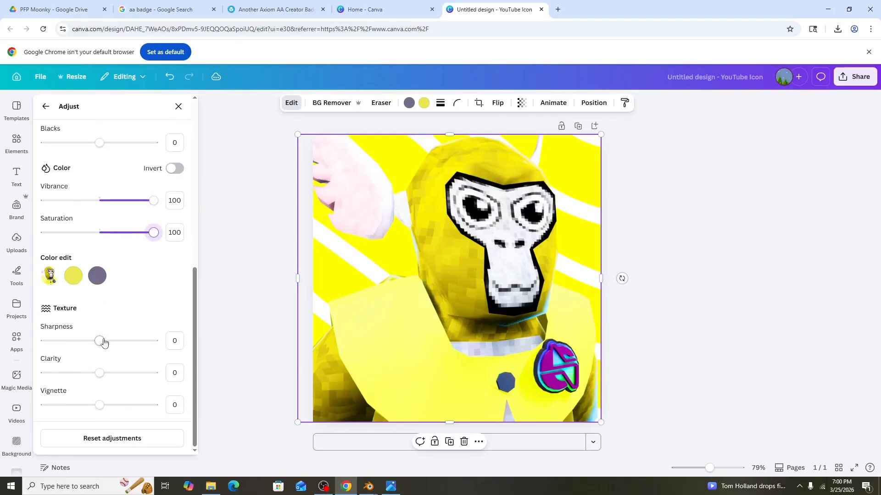
pyautogui.moveTo(100, 405); pyautogui.dragTo(280, 406)
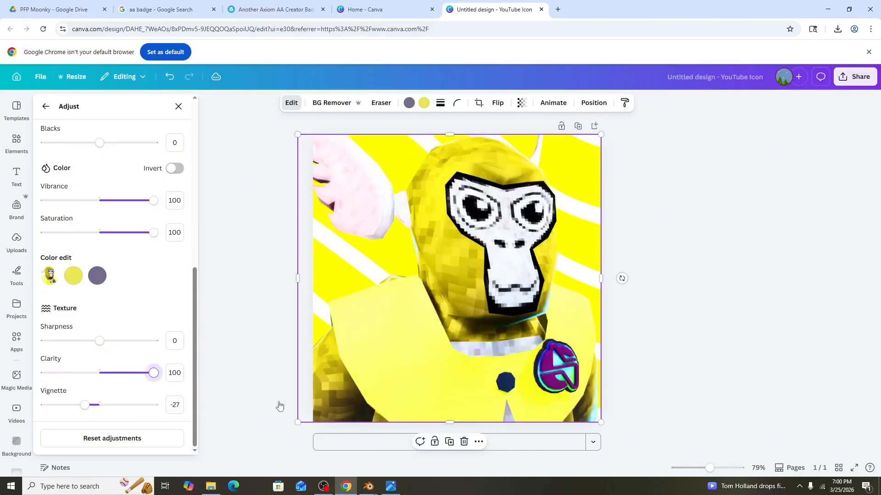
pyautogui.moveTo(145, 392); pyautogui.dragTo(97, 389)
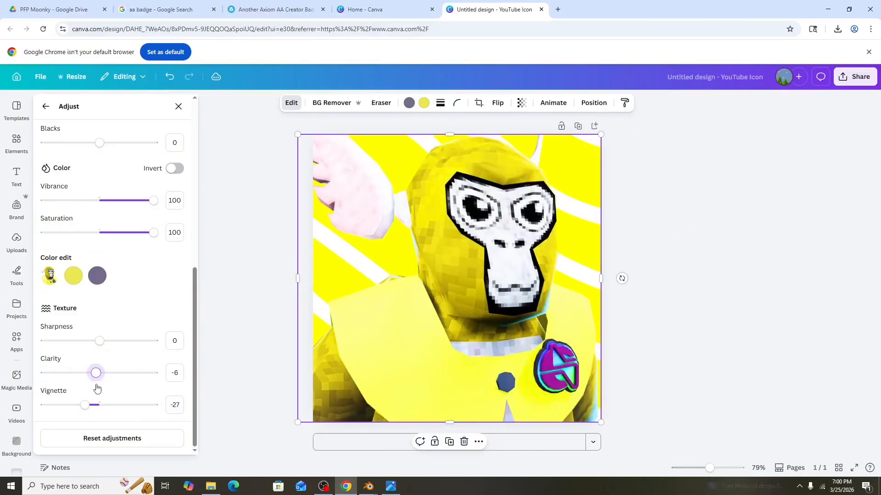
pyautogui.moveTo(99, 341); pyautogui.dragTo(70, 341)
pyautogui.moveTo(2, 362); pyautogui.dragTo(97, 387)
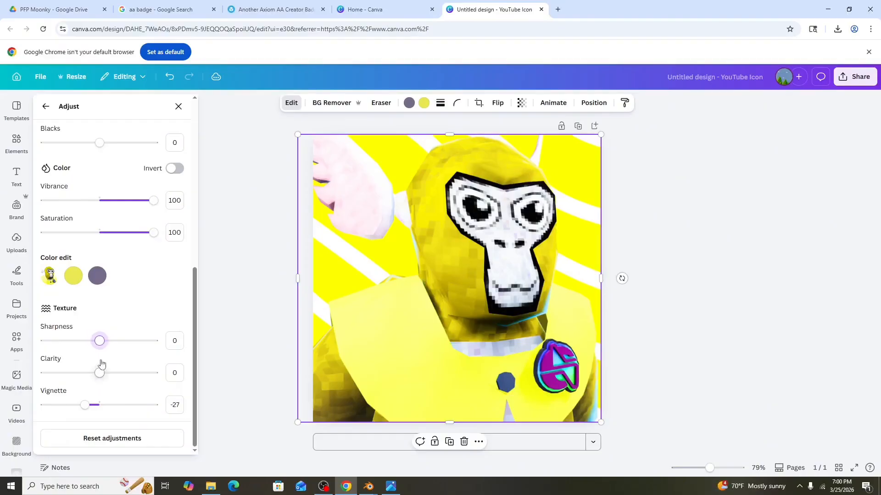
# - In the colour edit for the image's yellow tone, set Saturation to 100, and deselect the gorilla image
pyautogui.click(74, 277)
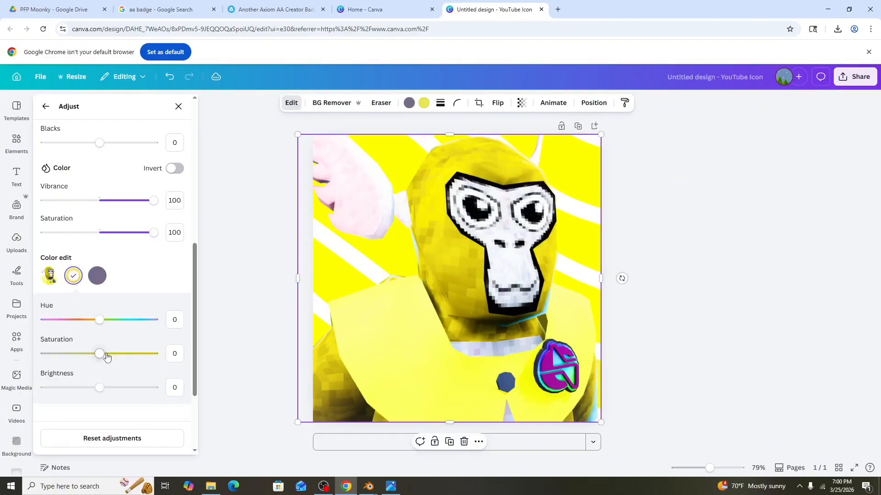
pyautogui.moveTo(47, 354); pyautogui.dragTo(315, 370)
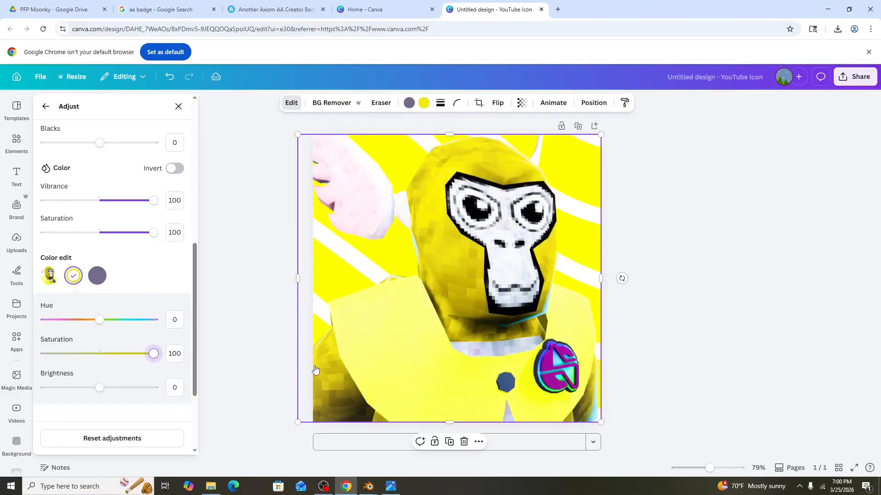
pyautogui.moveTo(138, 363); pyautogui.dragTo(166, 364)
pyautogui.click(672, 310)
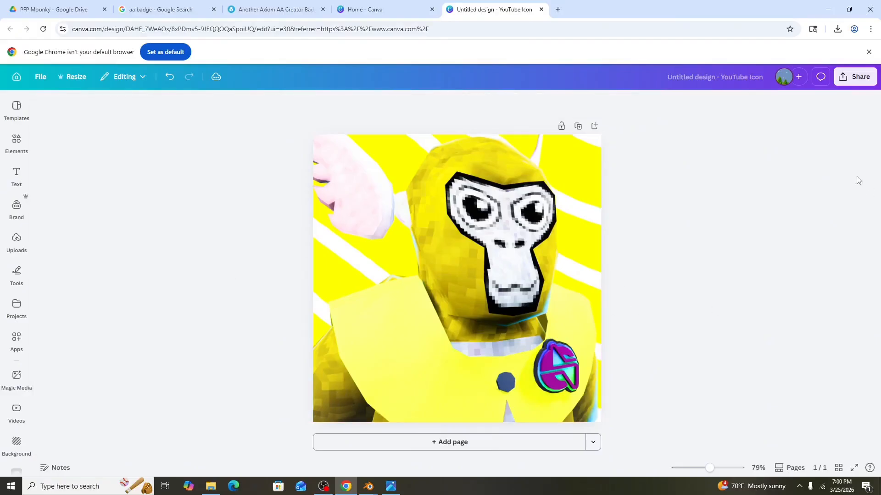
# - Open the sharing options for the finished profile picture design
pyautogui.click(855, 77)
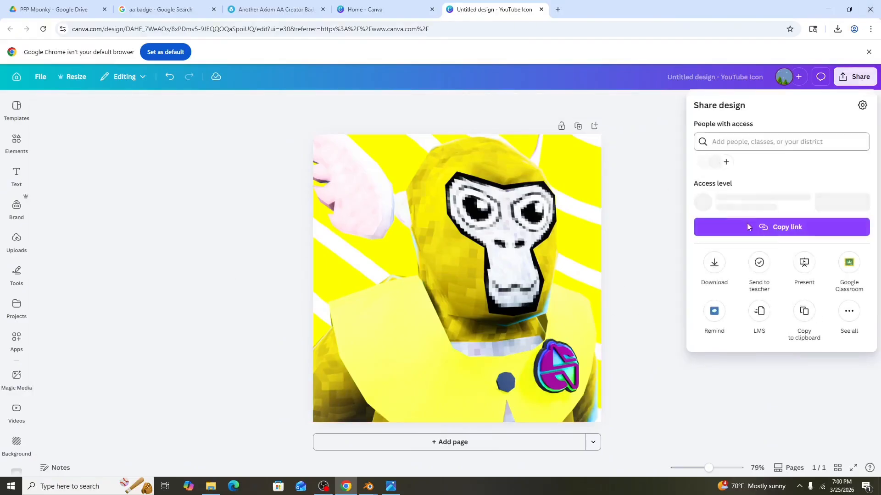